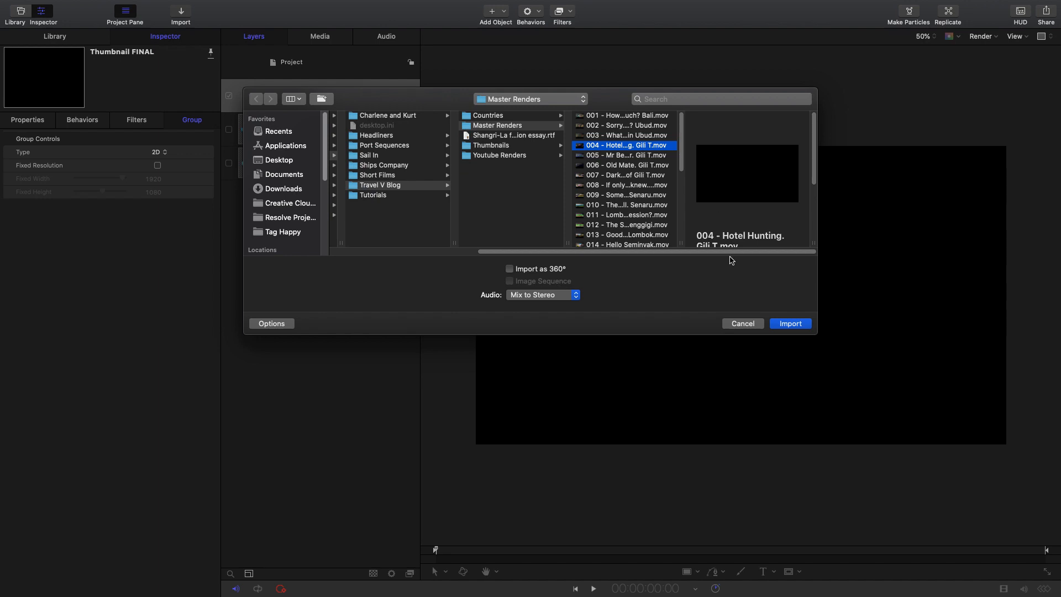
- Import 004 - Hotel Hunting. Gili T.mov into the Thumbnail FINAL group and move the playhead to 41:17
click(782, 322)
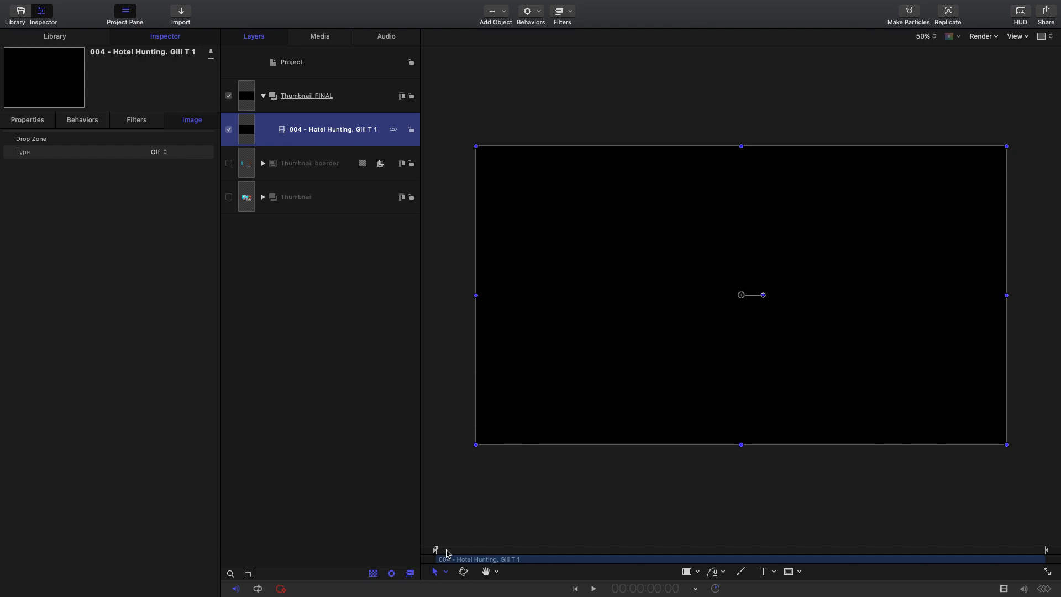
drag(448, 553, 647, 568)
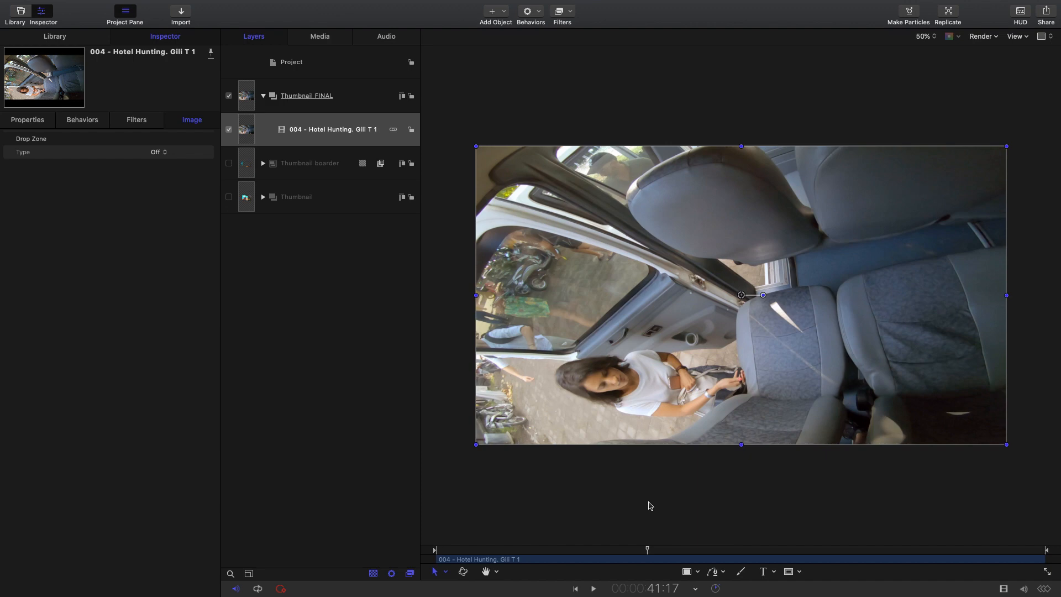
- Slide the Hotel Hunting clip along the timeline until the blue sea shot with boats along the shore sits at the playhead
drag(958, 563, 241, 564)
drag(968, 565, 72, 559)
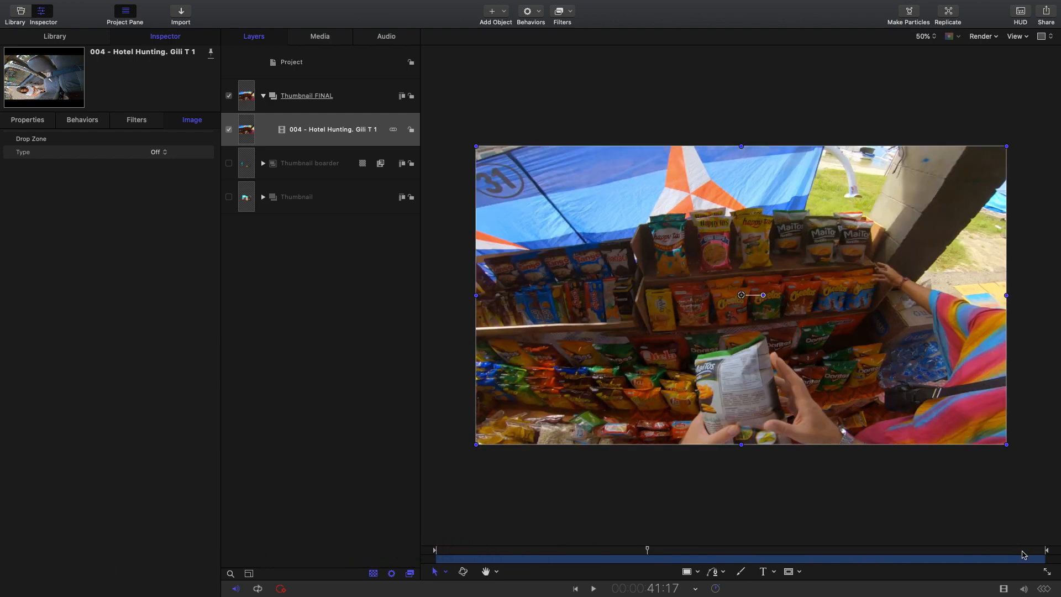
drag(1027, 561, 33, 559)
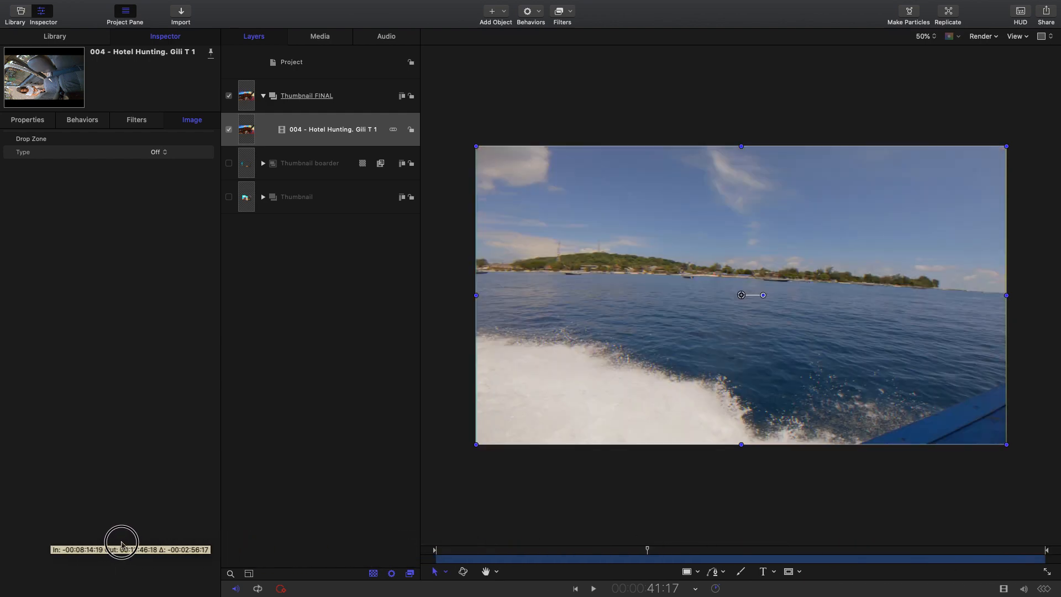
drag(1011, 566, 969, 567)
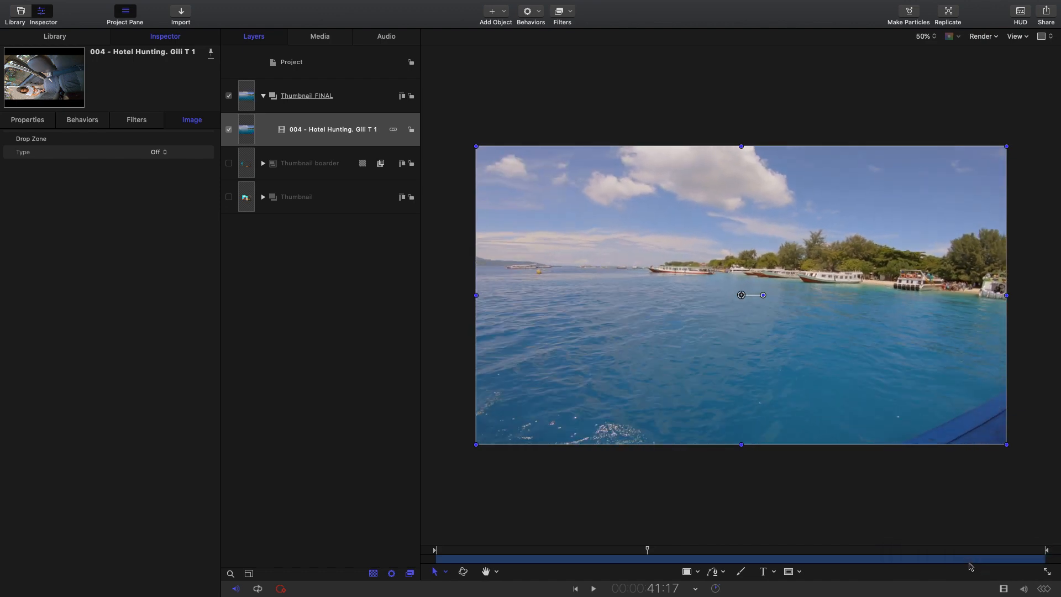
- Set up a Save Current Frame export of the sea shot as a JPEG image with Best render quality
click(1046, 13)
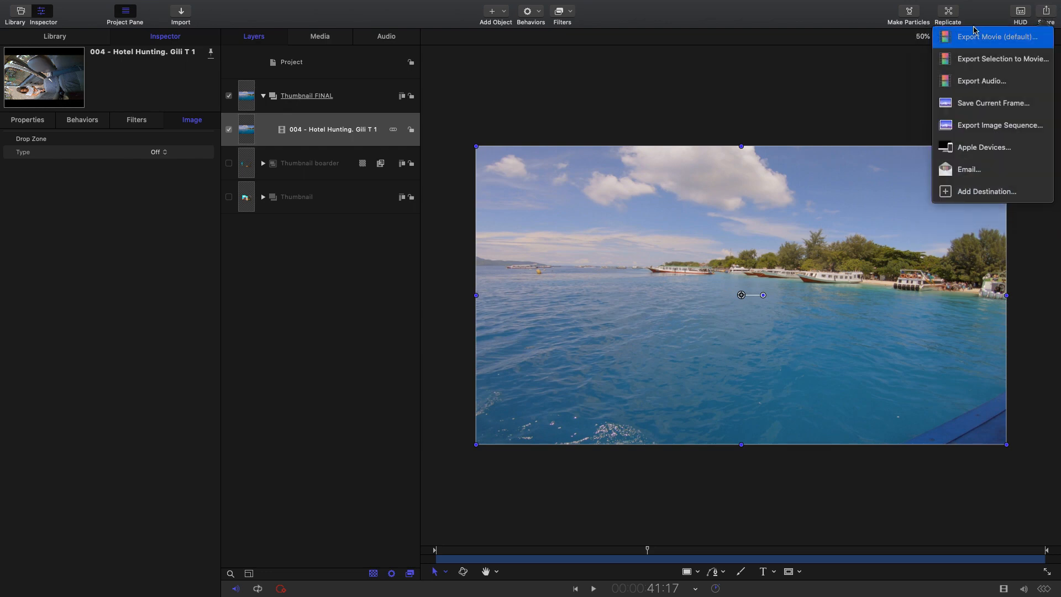
click(972, 105)
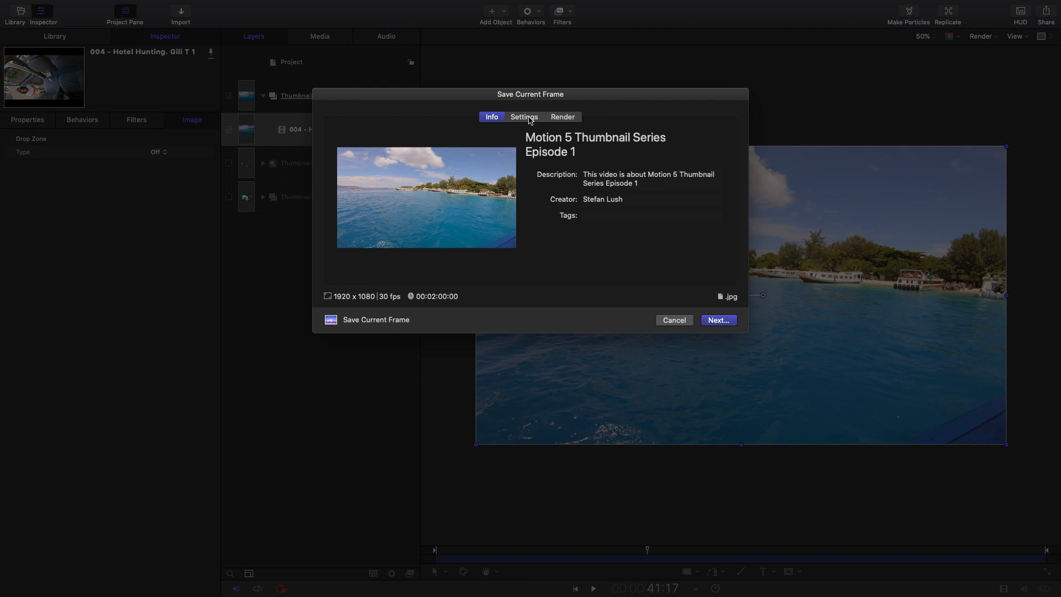
click(531, 118)
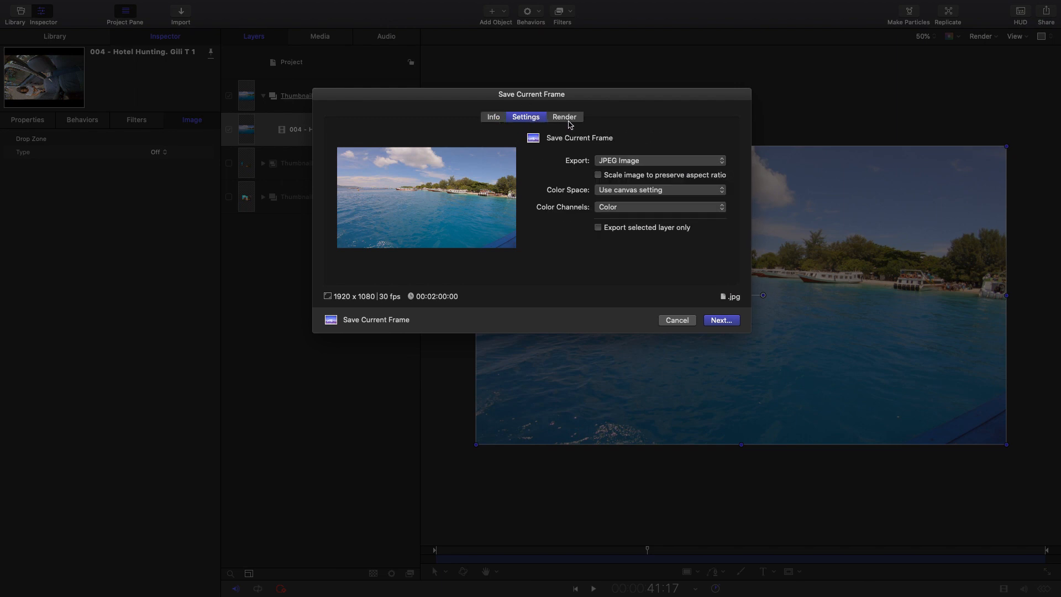
click(635, 163)
click(636, 163)
click(569, 118)
click(642, 197)
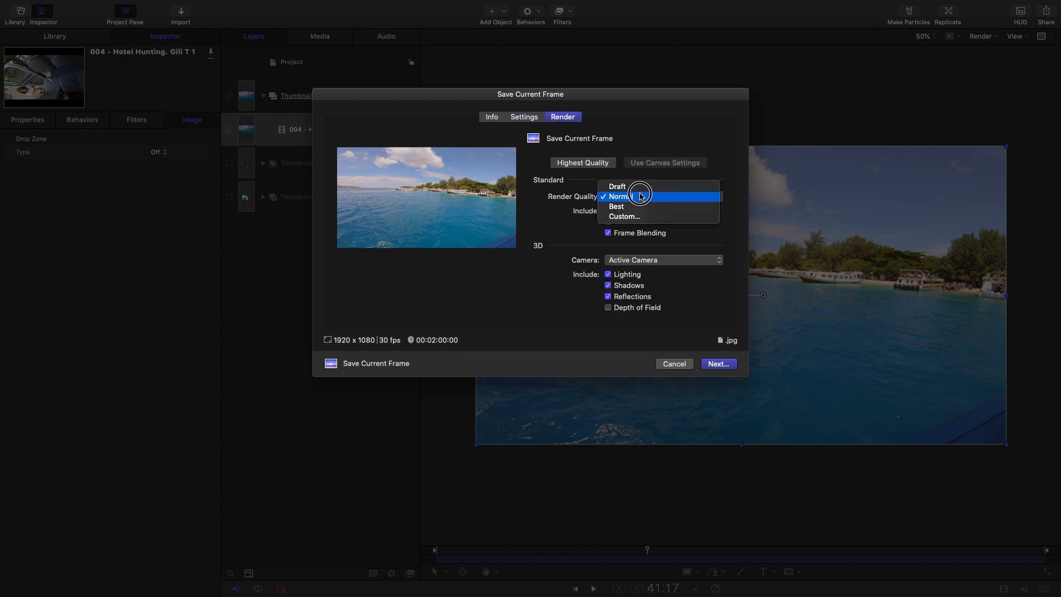
click(623, 207)
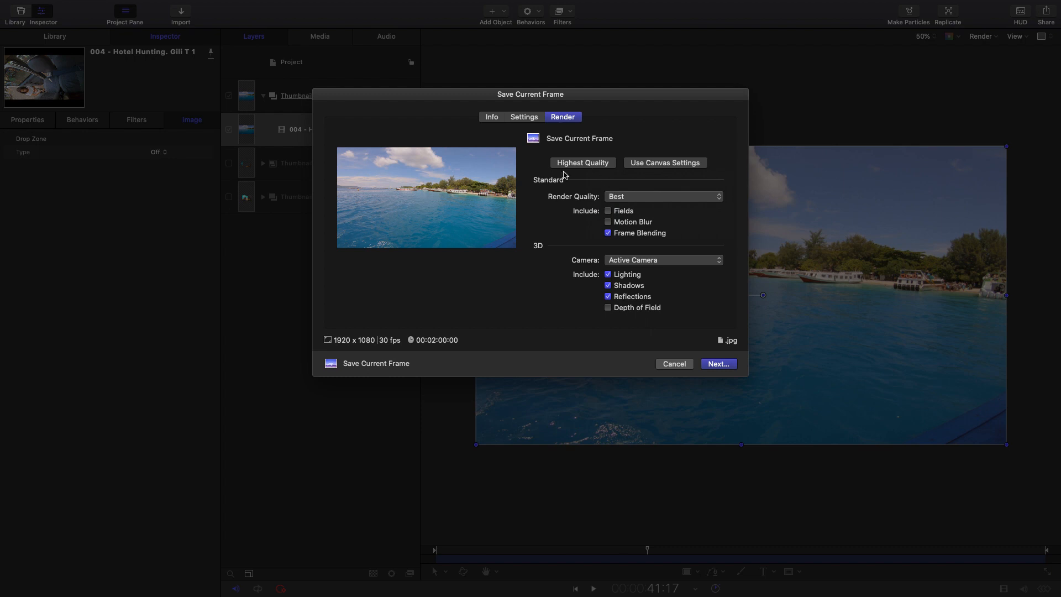
- Save the sea frame in the Thumbnail folder as "Motion 5 Thumbnail Series Episode 1 water"
click(718, 362)
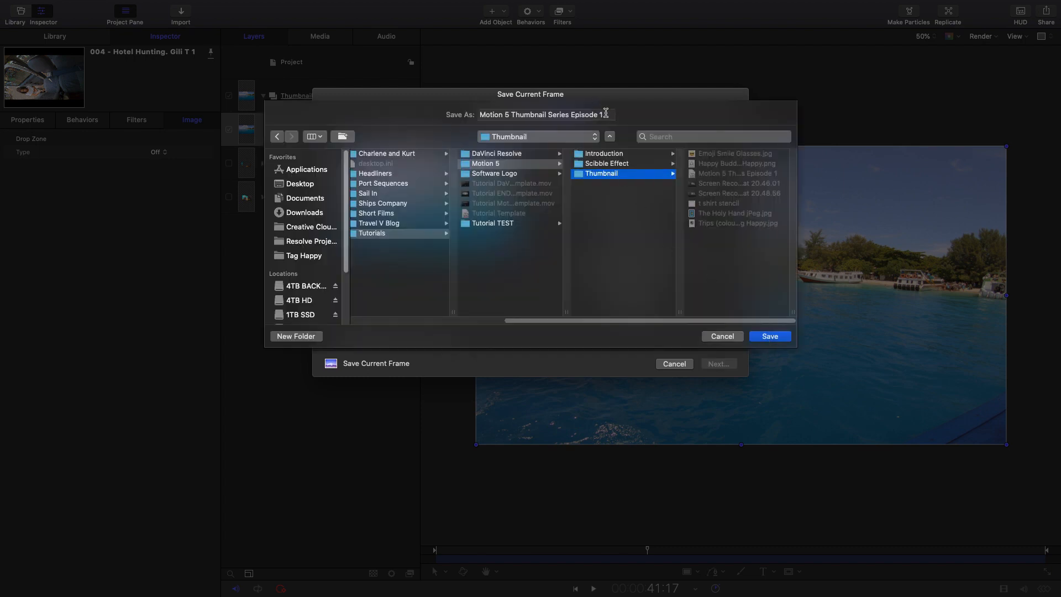
click(607, 112)
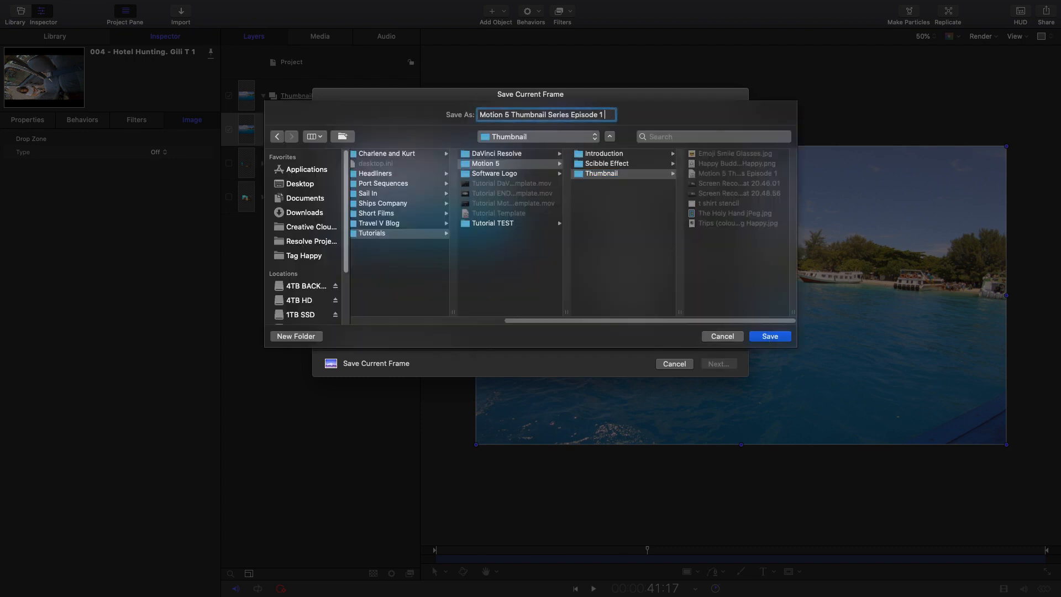
text(water)
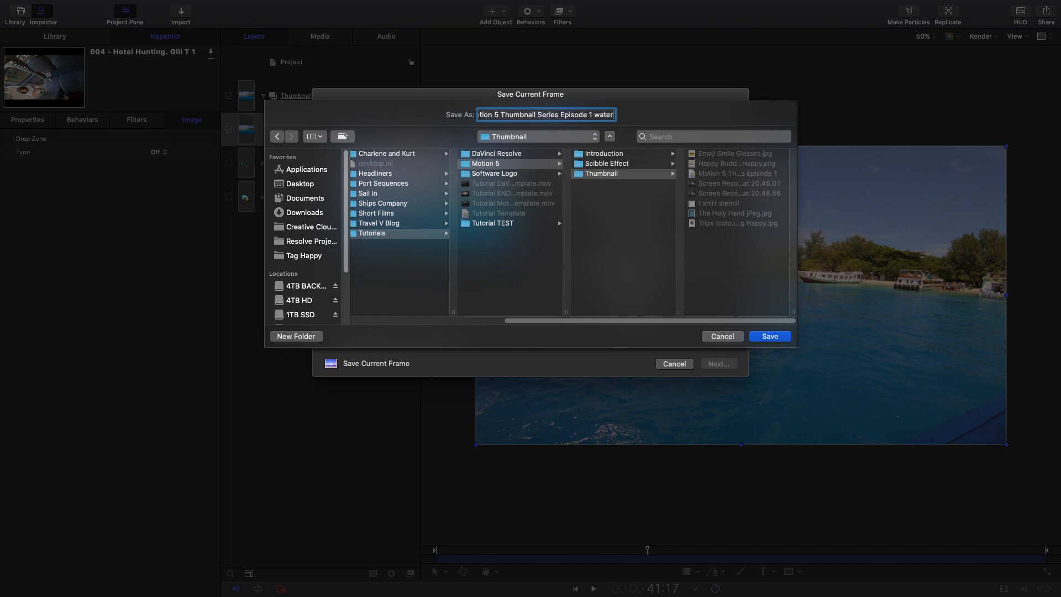
click(761, 336)
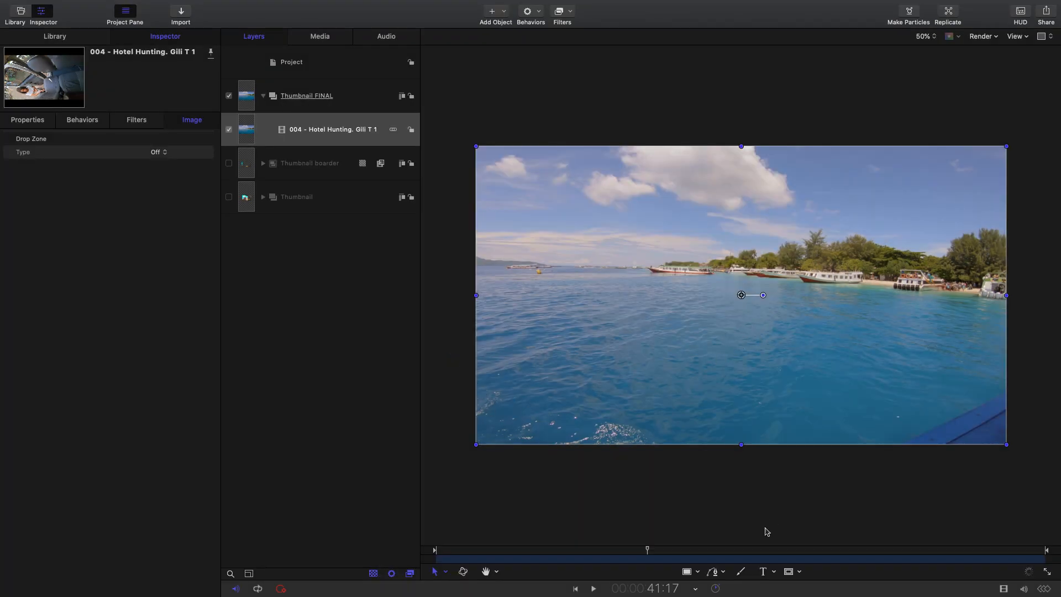
- Slide the clip to the shot of the brochure held near the luggage and set up a Save Current Frame export with Best render quality
drag(674, 557, 485, 557)
drag(794, 559, 615, 556)
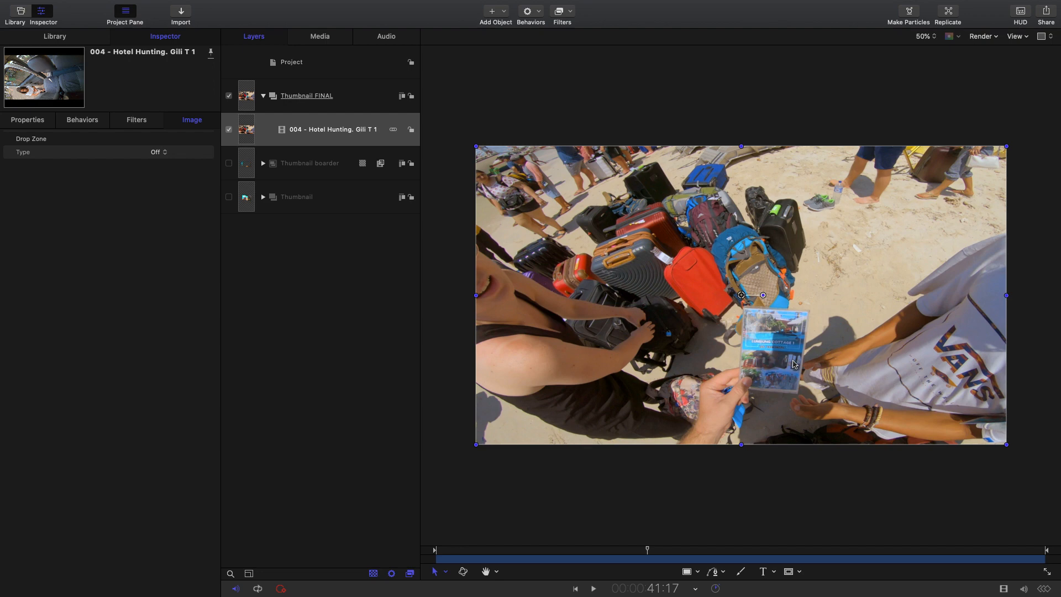
mouse_move(1050, 2)
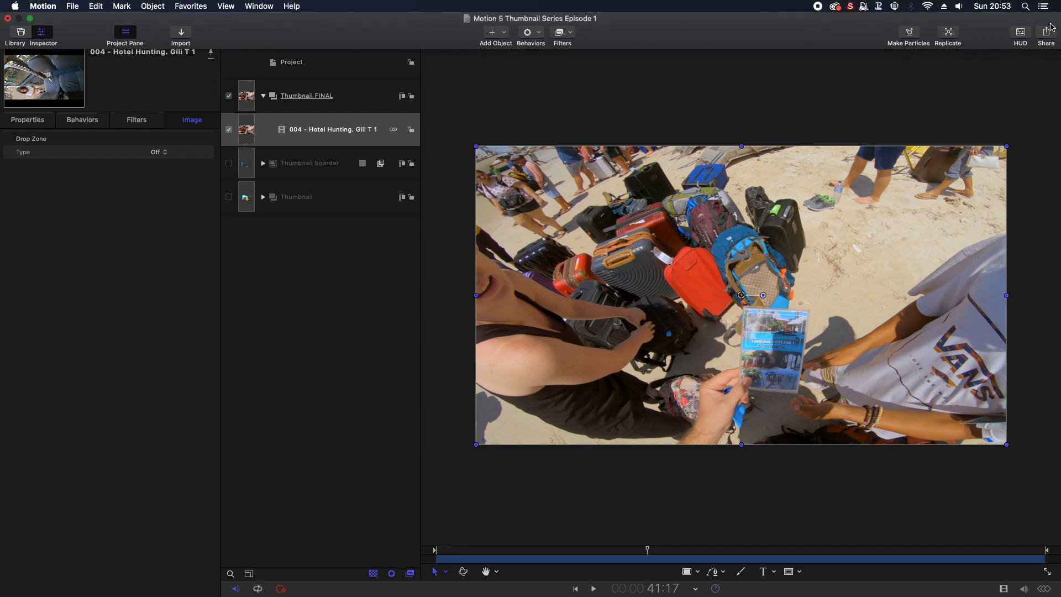
click(1047, 33)
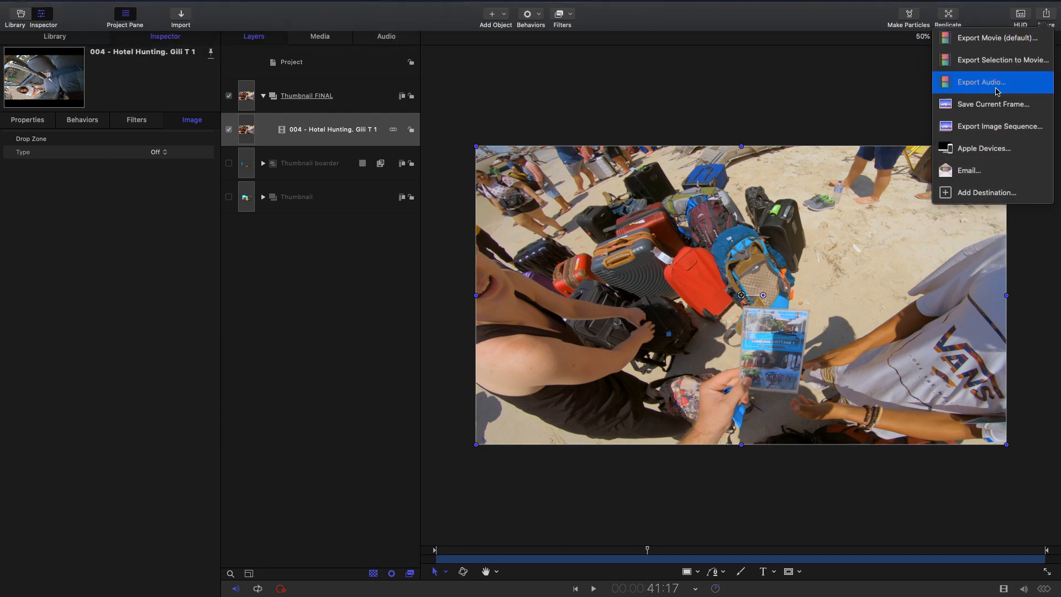
click(969, 107)
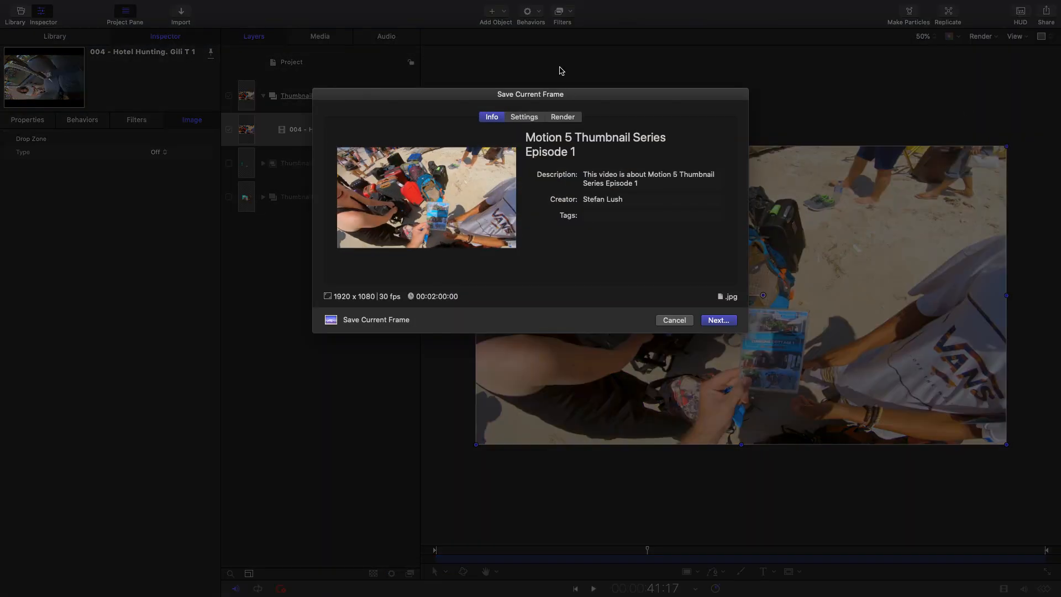
click(525, 118)
click(563, 118)
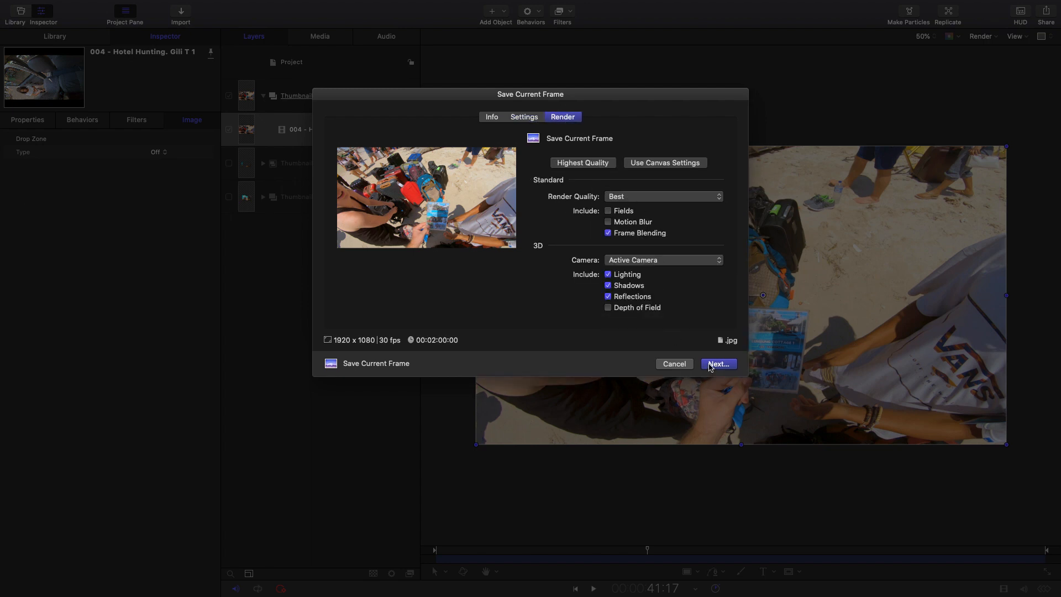
- Save the brochure frame in the Thumbnail folder as "Motion 5 Thumbnail Series Episode 1 brochure"
click(717, 364)
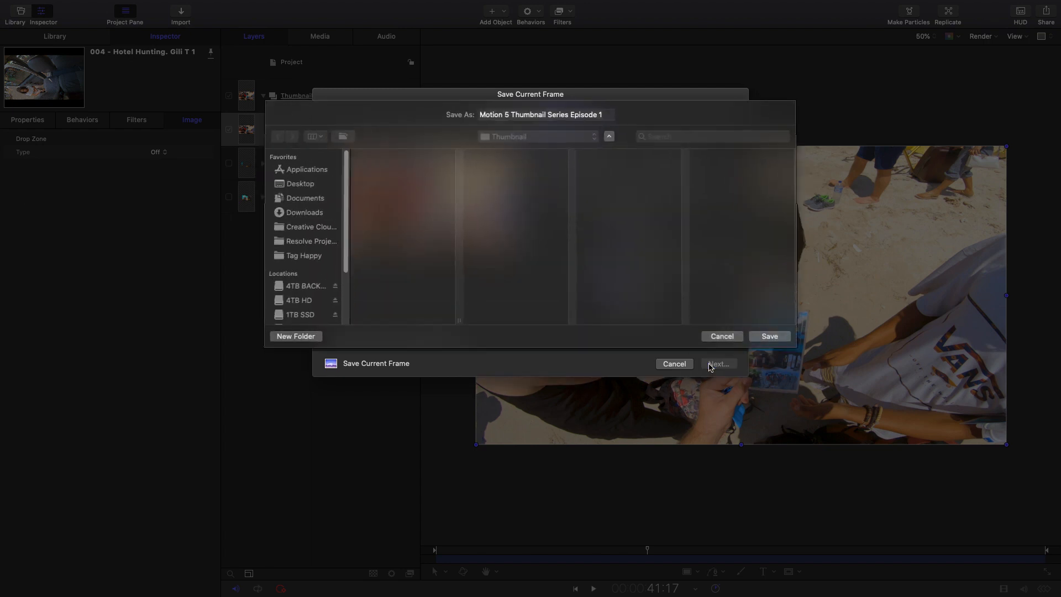
click(610, 112)
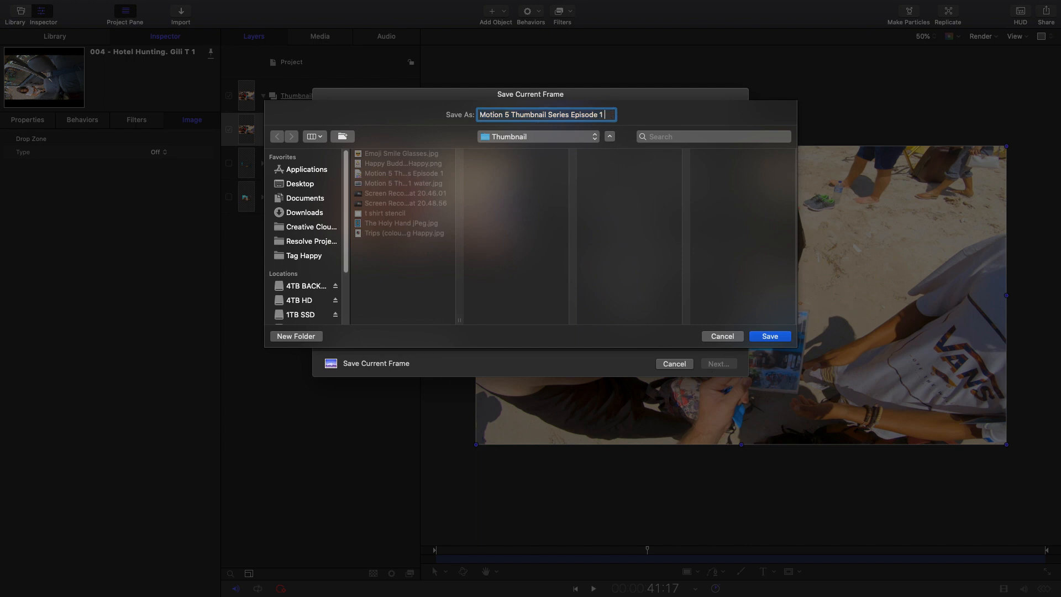
text(broc)
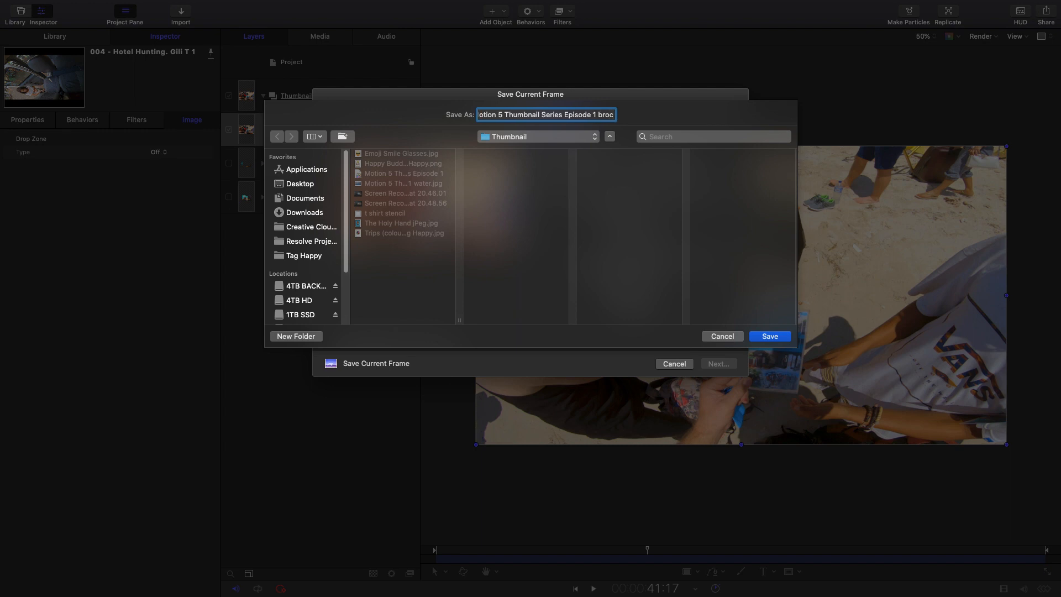
text(hure)
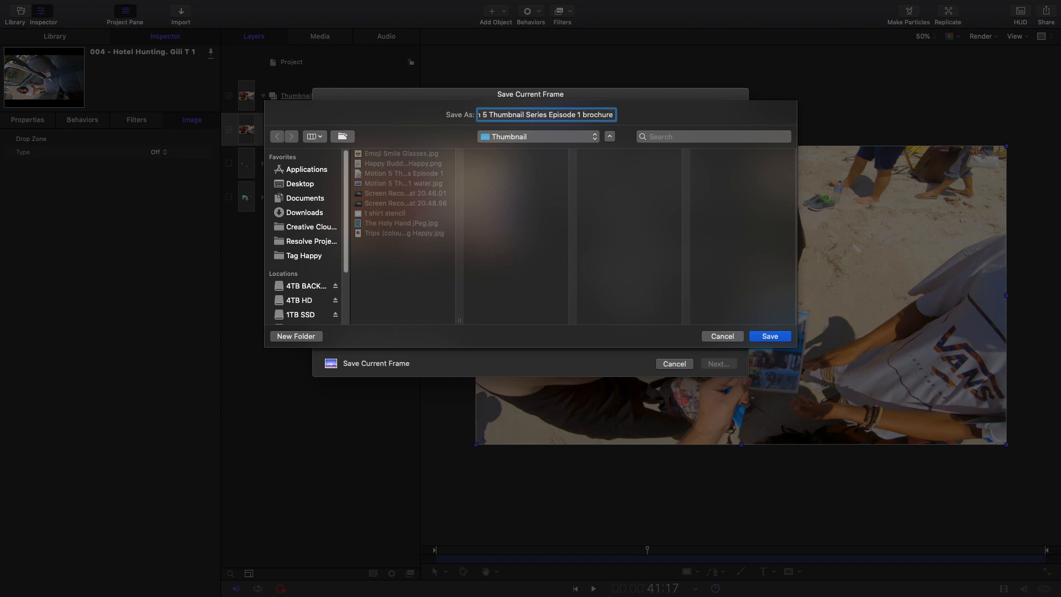
click(770, 337)
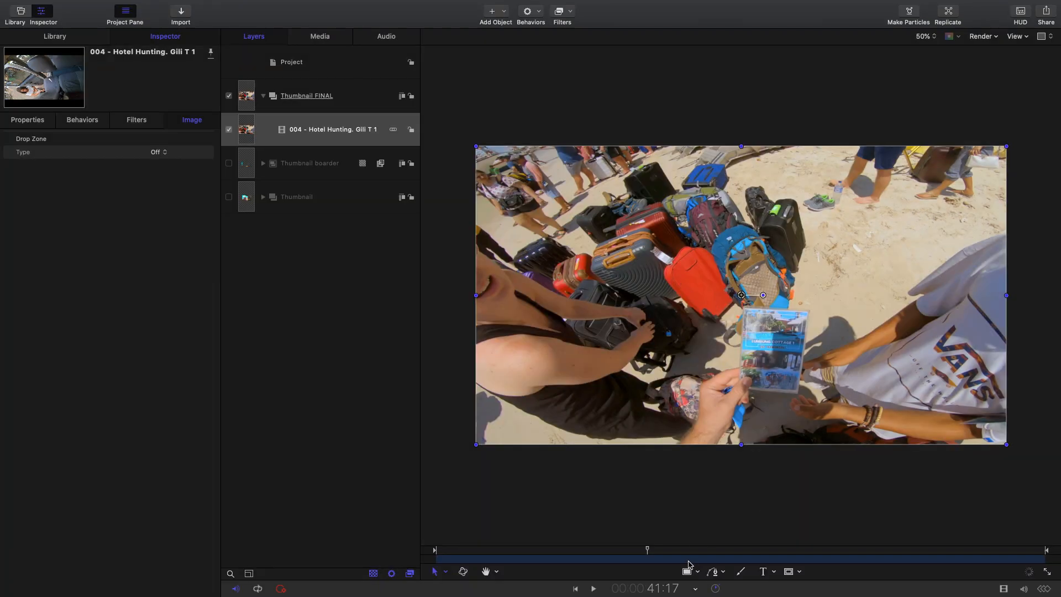
- Move the playhead to 44:18 and save the frame of the man in sunglasses as "Motion 5 Thumbnail Series Episode 1 old mate"
drag(654, 554, 665, 549)
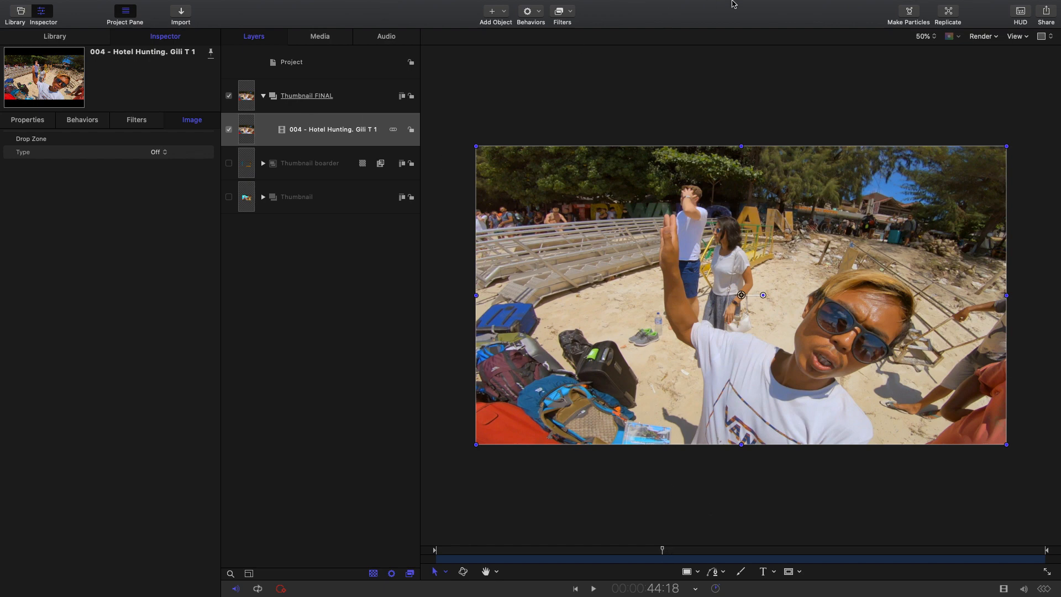
click(1047, 10)
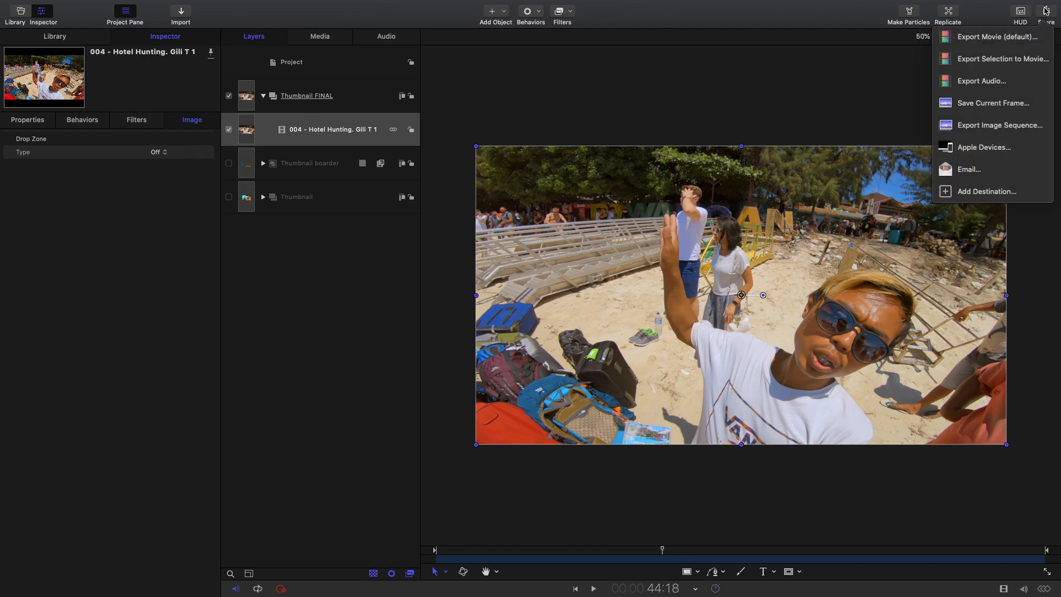
click(993, 103)
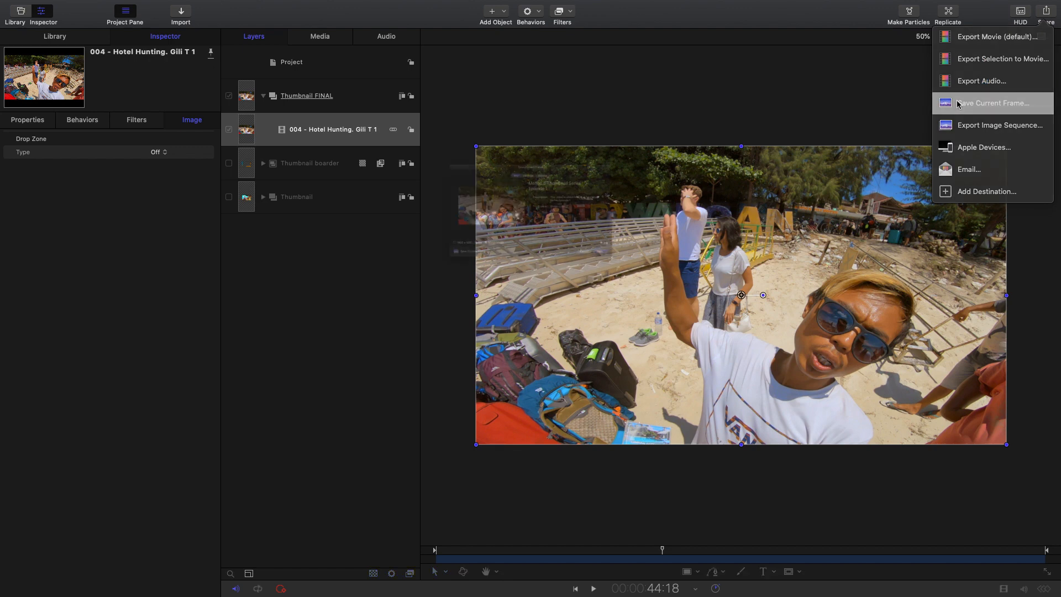
click(524, 116)
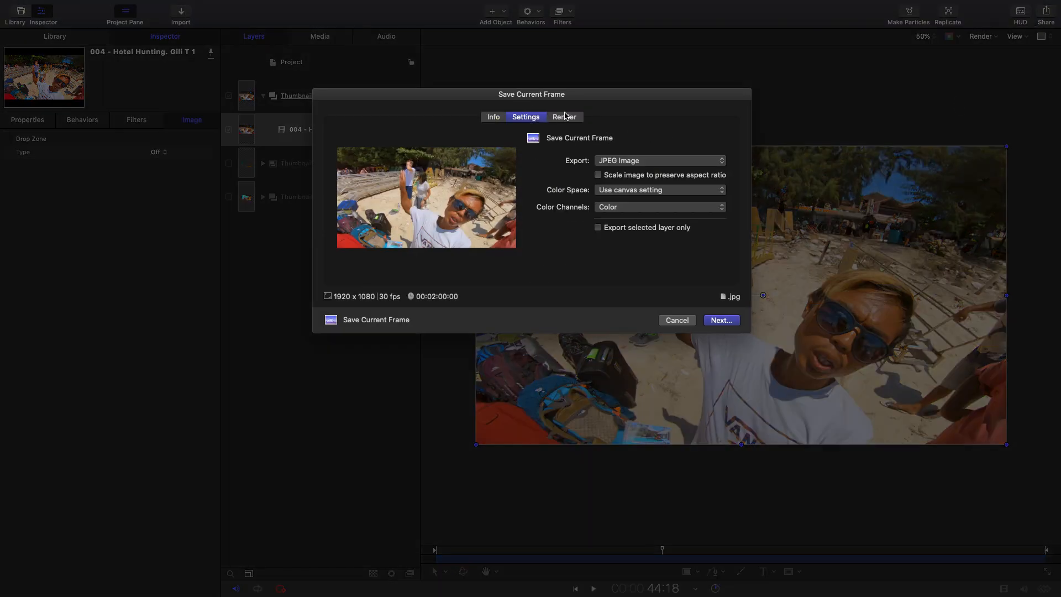
click(563, 116)
click(717, 364)
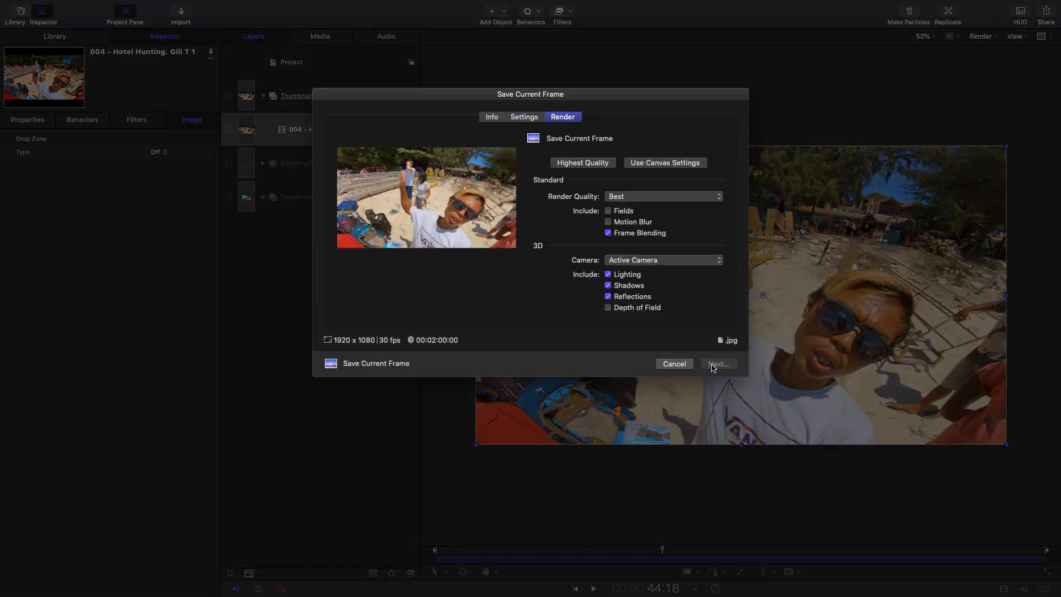
click(607, 115)
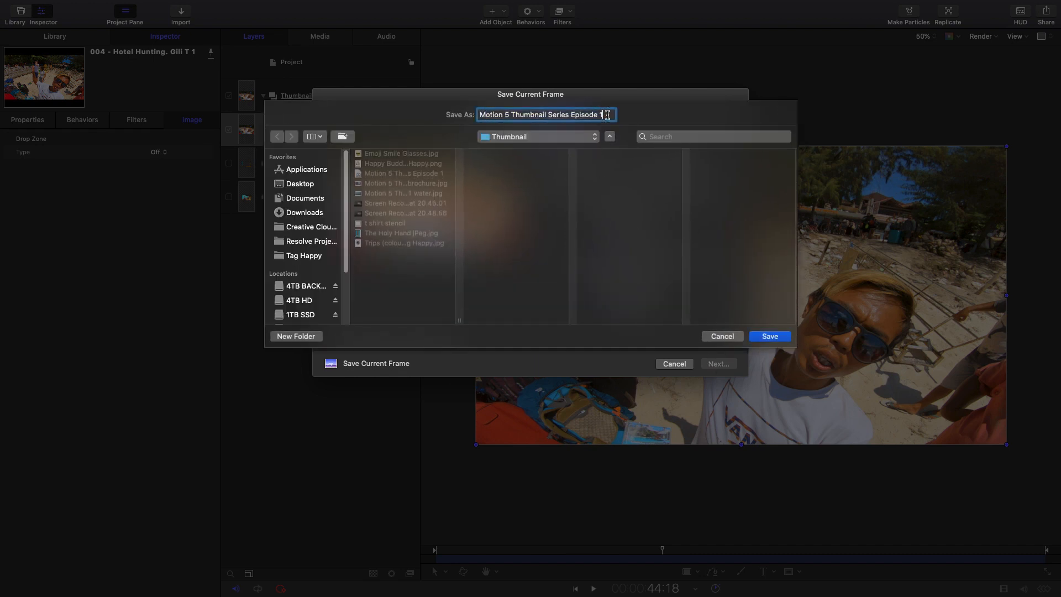
text(old mate)
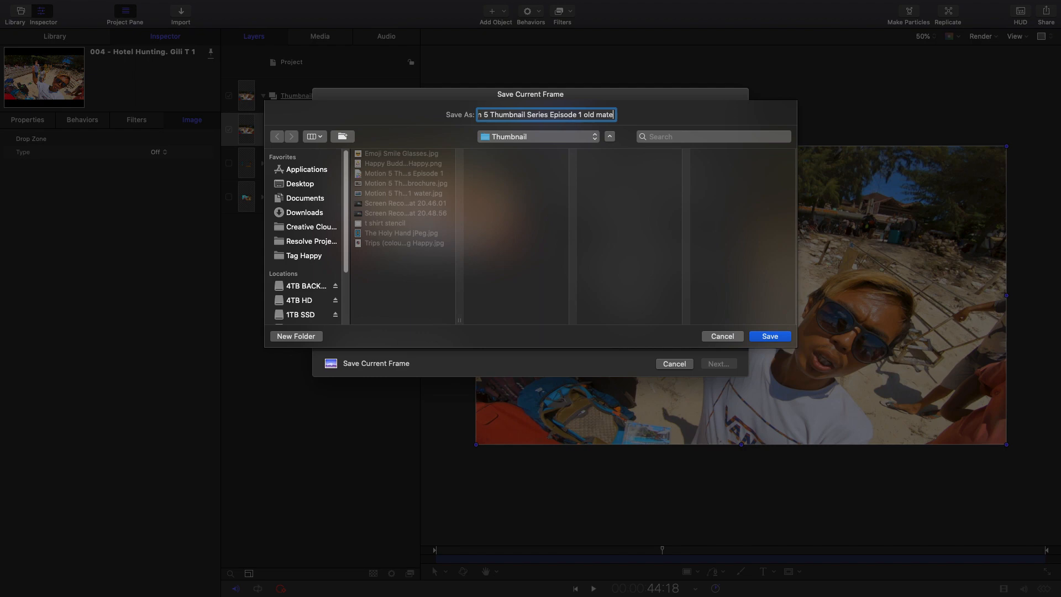
click(770, 337)
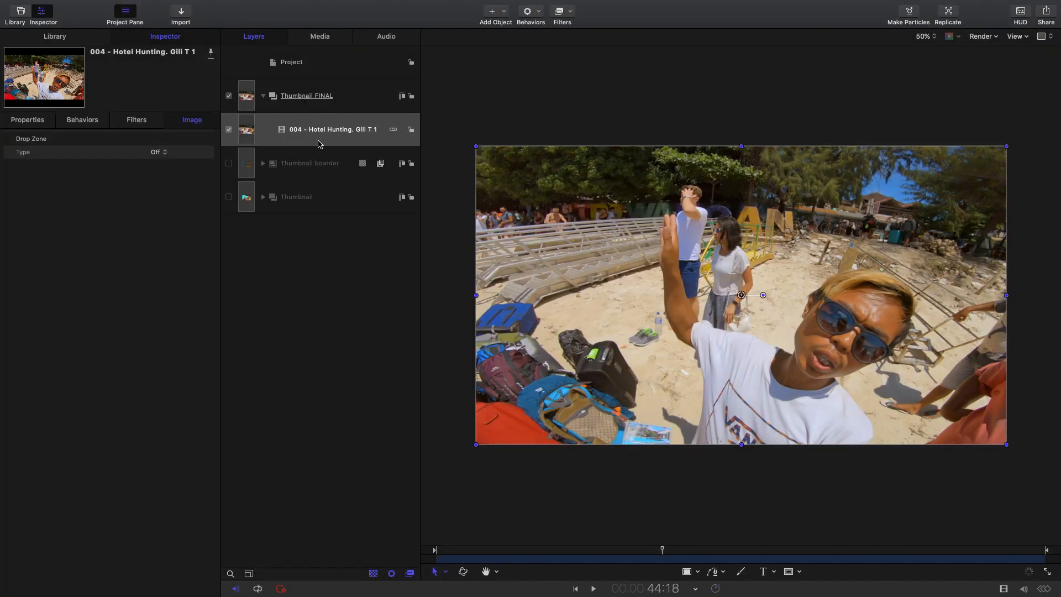
- Delete the Hotel Hunting clip from the Thumbnail FINAL group and return the playhead to the start with that group selected
click(316, 132)
right_click(324, 135)
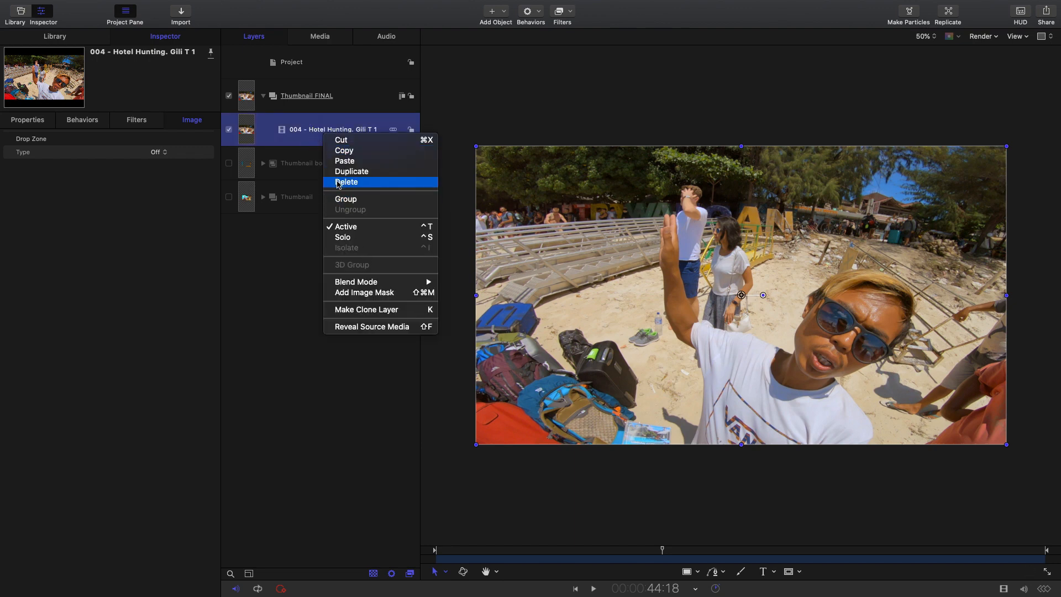
click(338, 182)
click(360, 87)
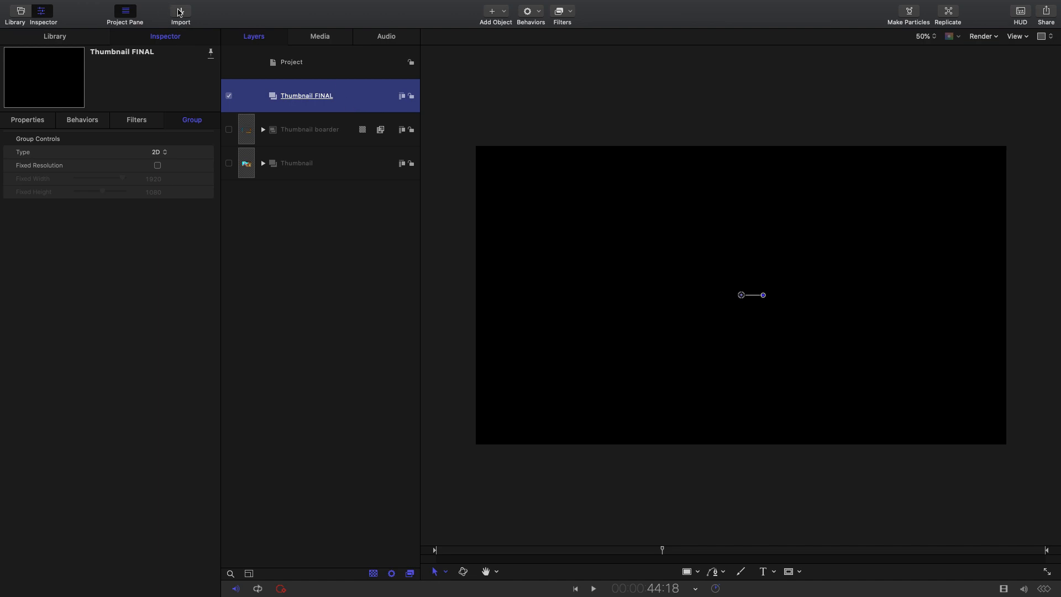
drag(494, 549, 386, 549)
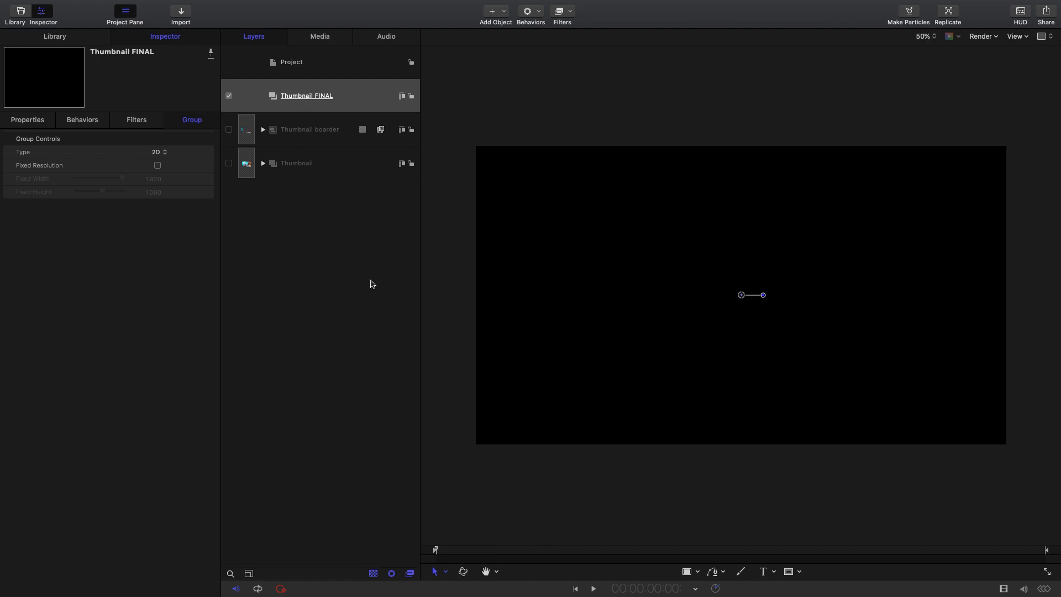
- Import the brochure, old mate and water stills from the Thumbnail folder into the Thumbnail FINAL group
click(178, 15)
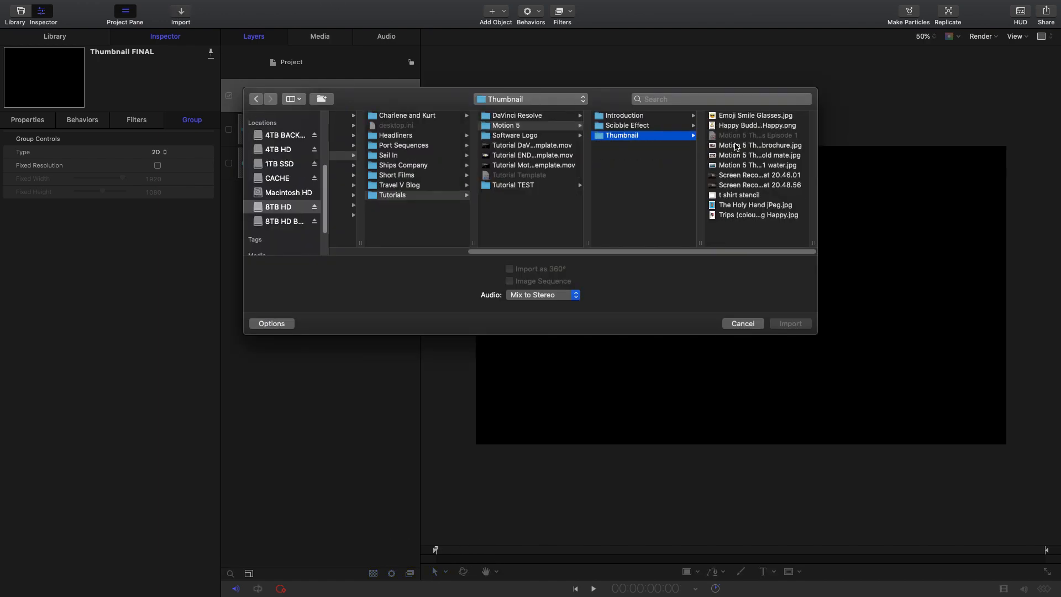
click(766, 146)
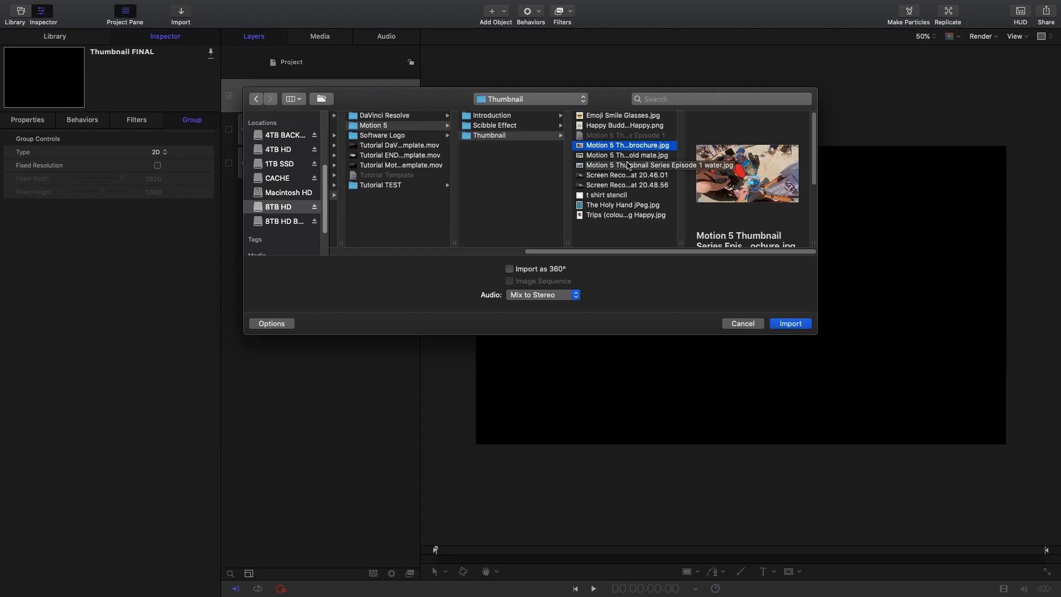
shift+click(627, 165)
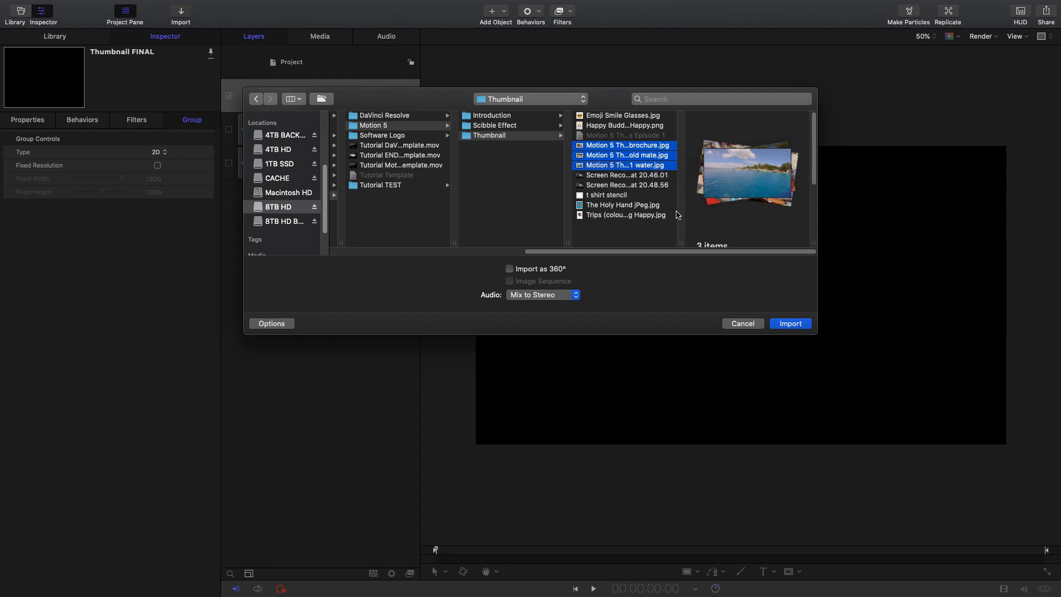
click(790, 324)
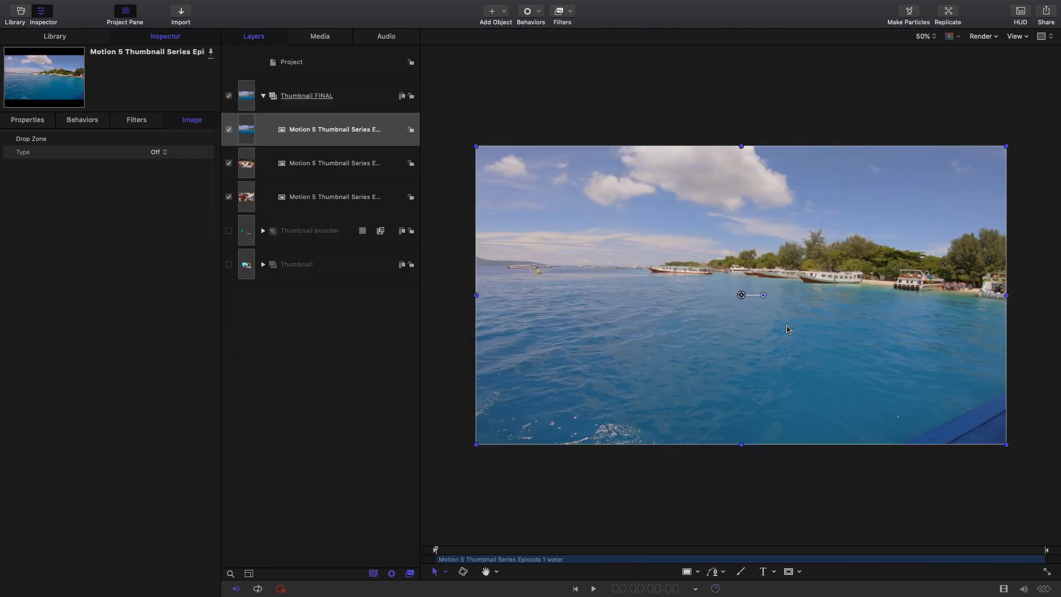
- Reorder the stills in the Thumbnail FINAL group with the brochure on top, old mate second and water at the bottom
click(315, 142)
click(321, 174)
click(320, 199)
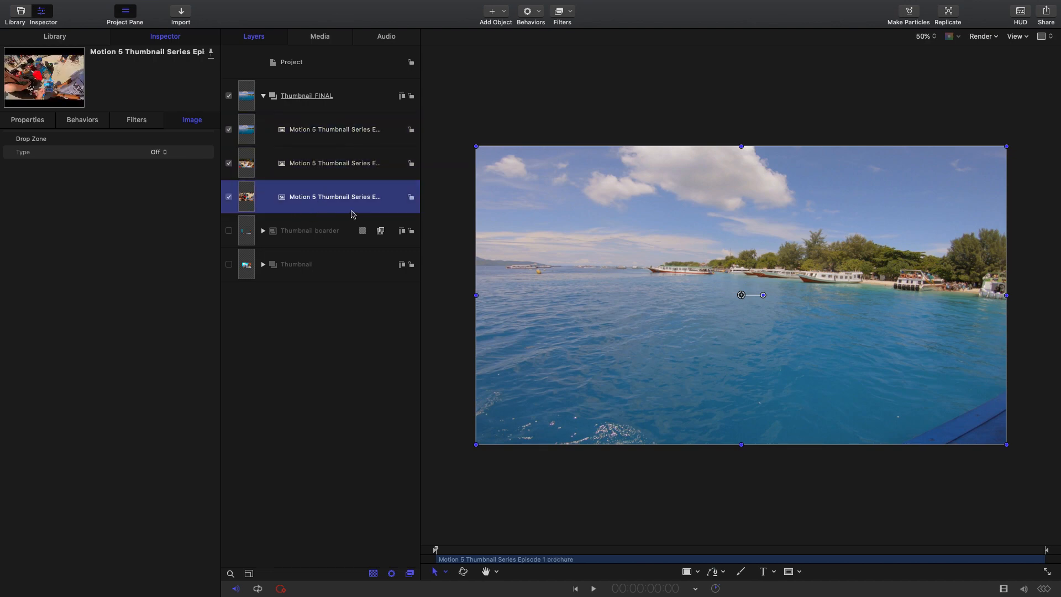
drag(352, 211, 279, 120)
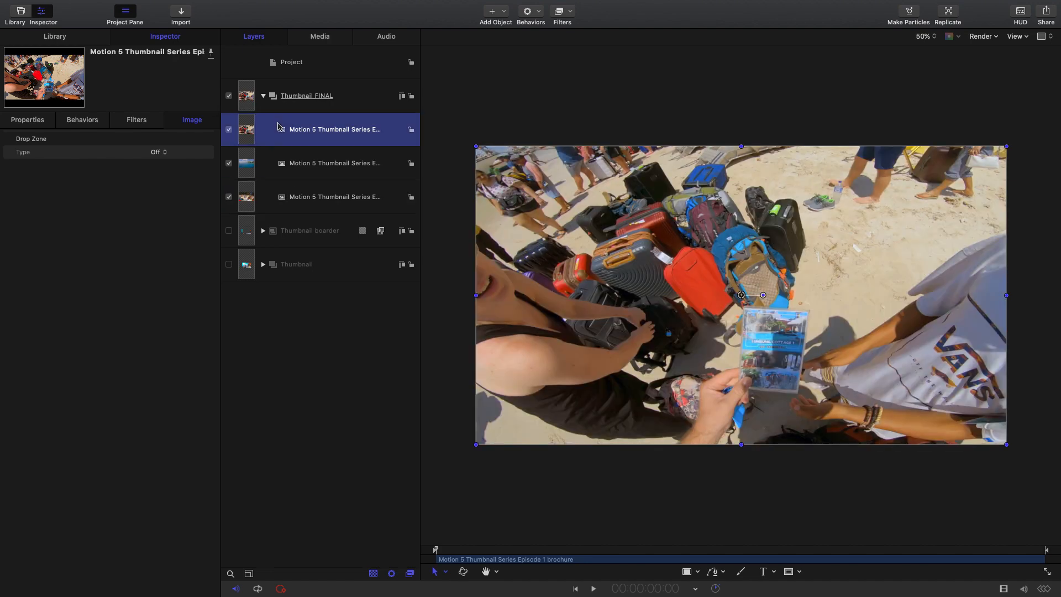
drag(316, 204, 293, 155)
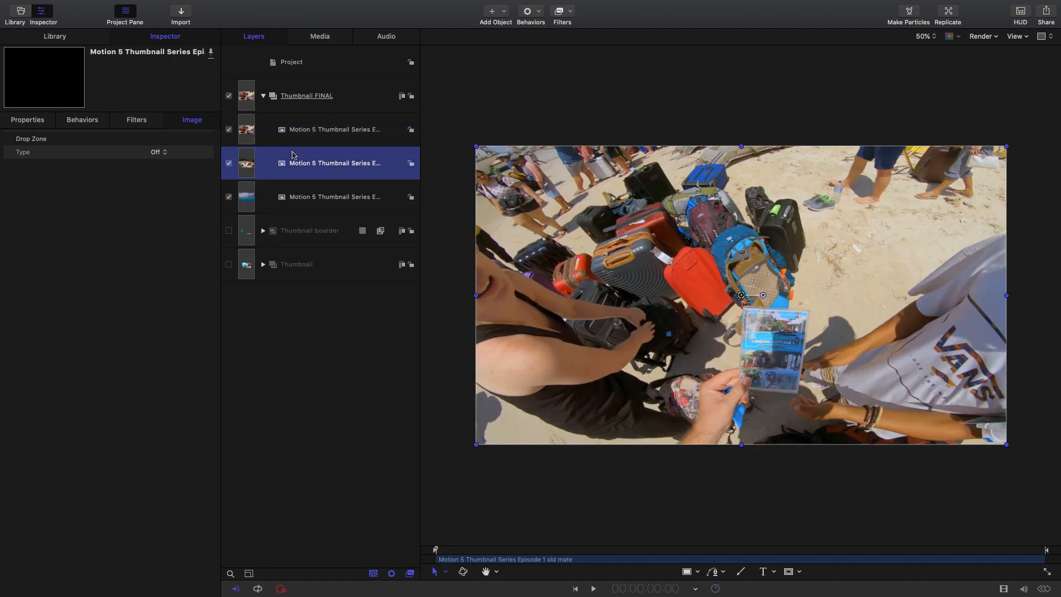
click(343, 201)
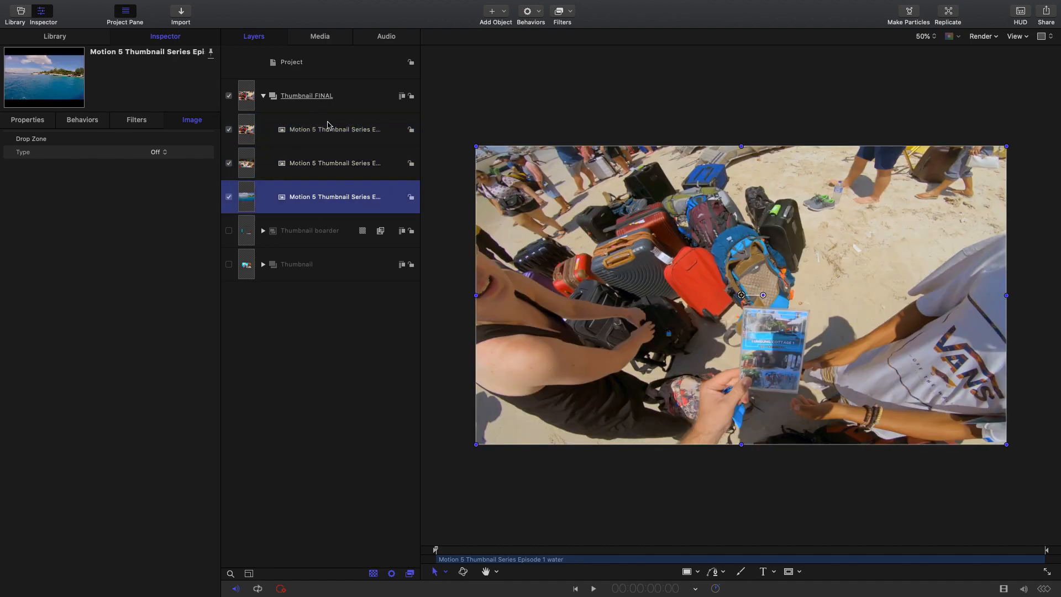
- Hide the old mate and water layers and select the brochure layer
click(229, 163)
click(228, 196)
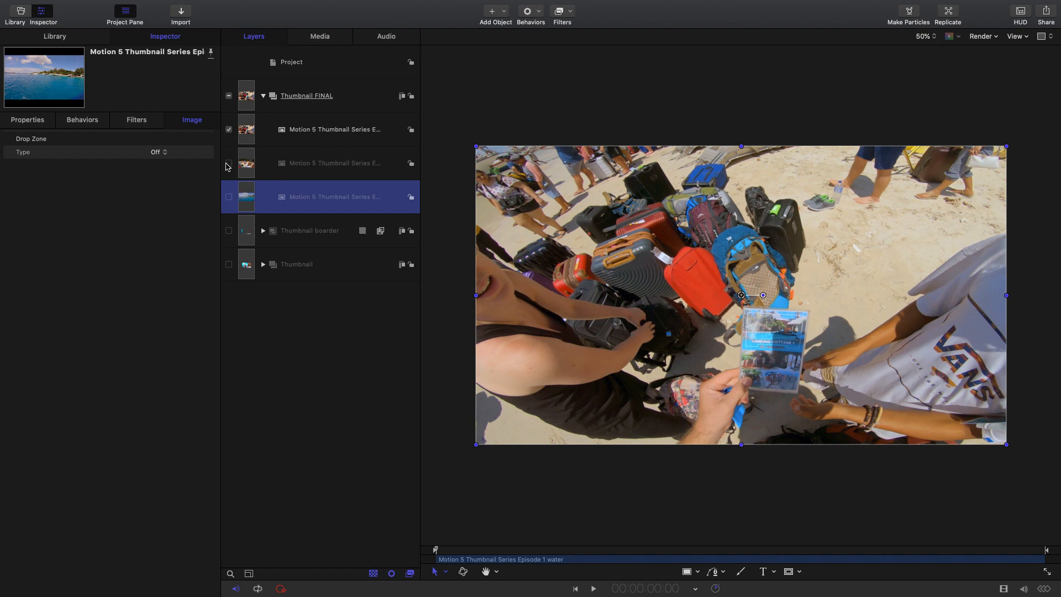
click(327, 140)
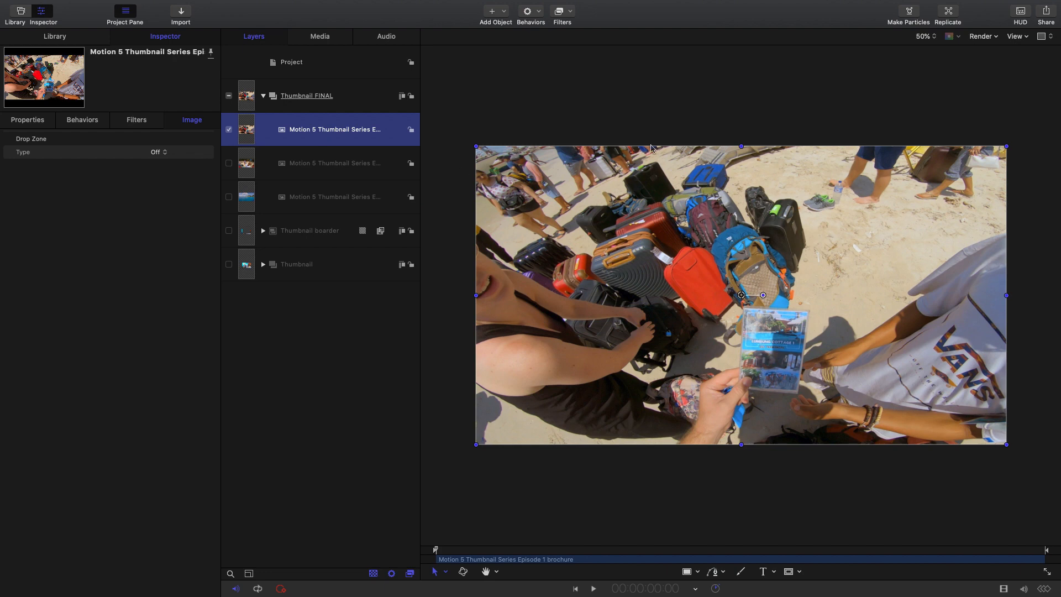
- Trace a closed Bezier shape around the wrist, hand, brochure and blue strap, extending slightly past the image's lower edge
click(931, 38)
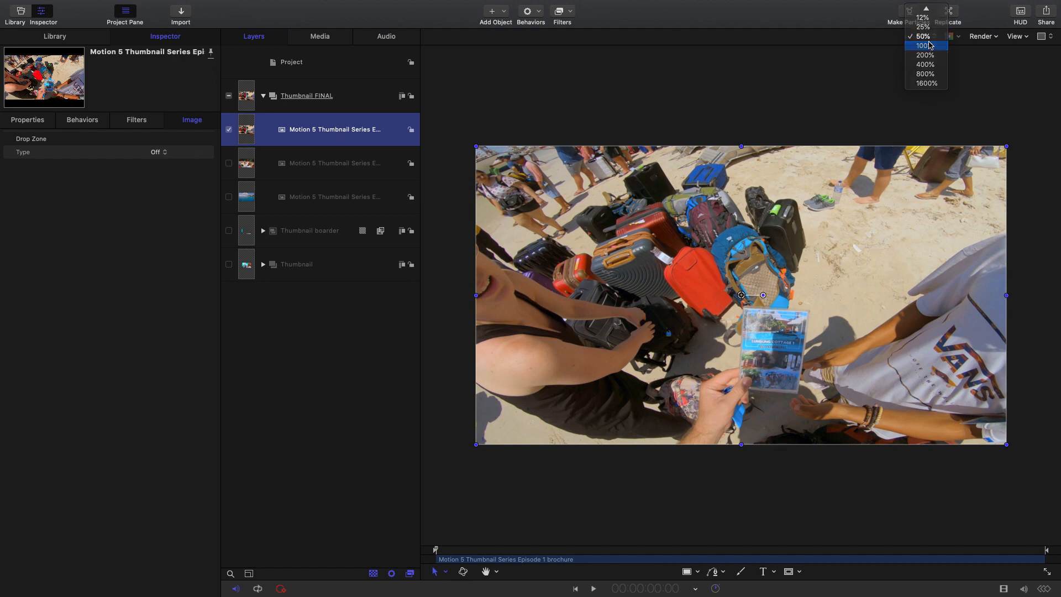
click(924, 46)
scroll(479, 440, down, 2)
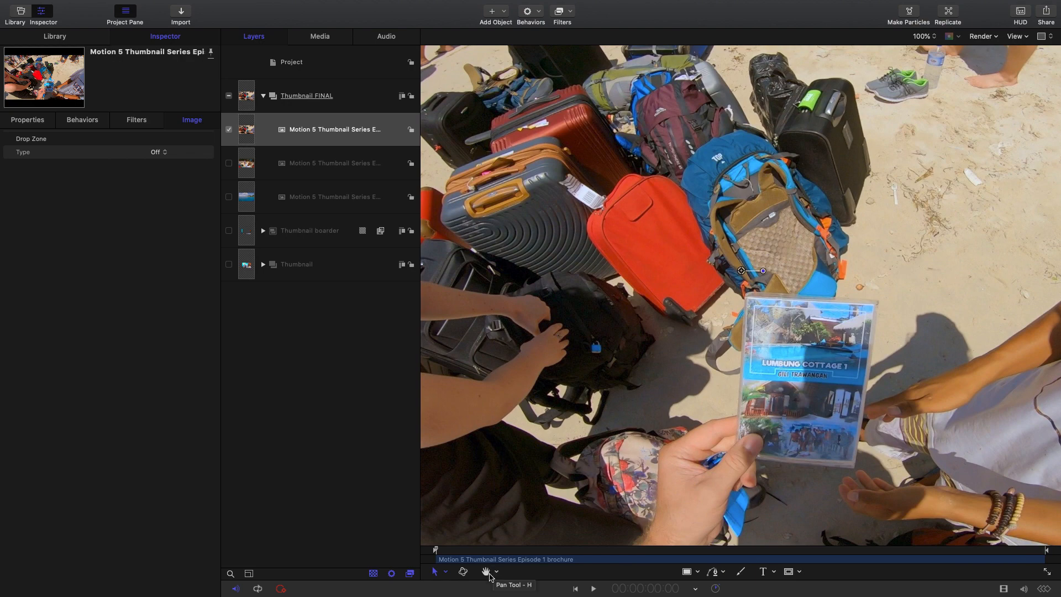
click(486, 572)
drag(683, 432, 666, 319)
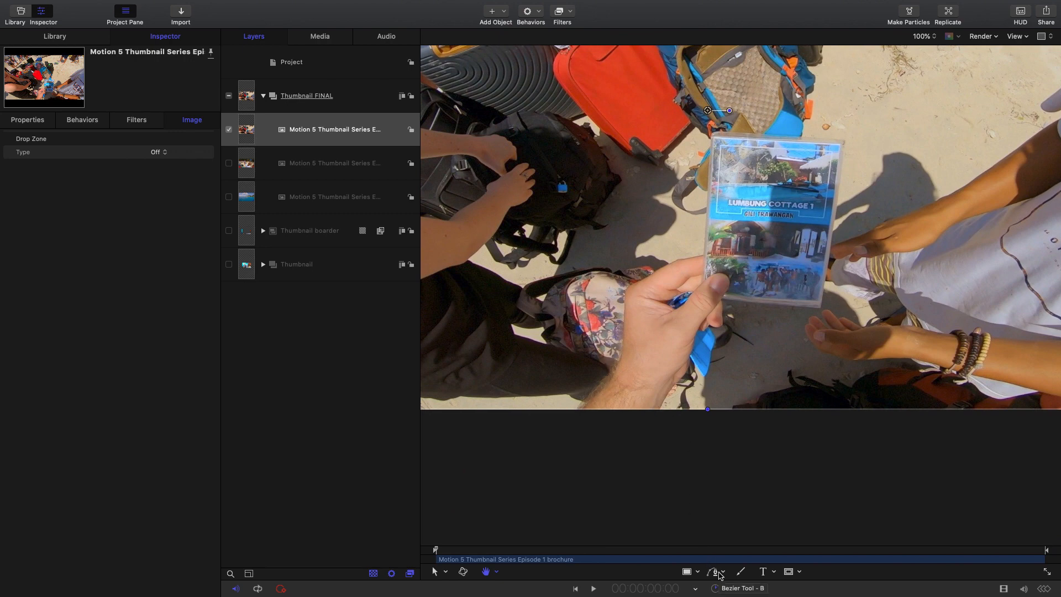
click(724, 572)
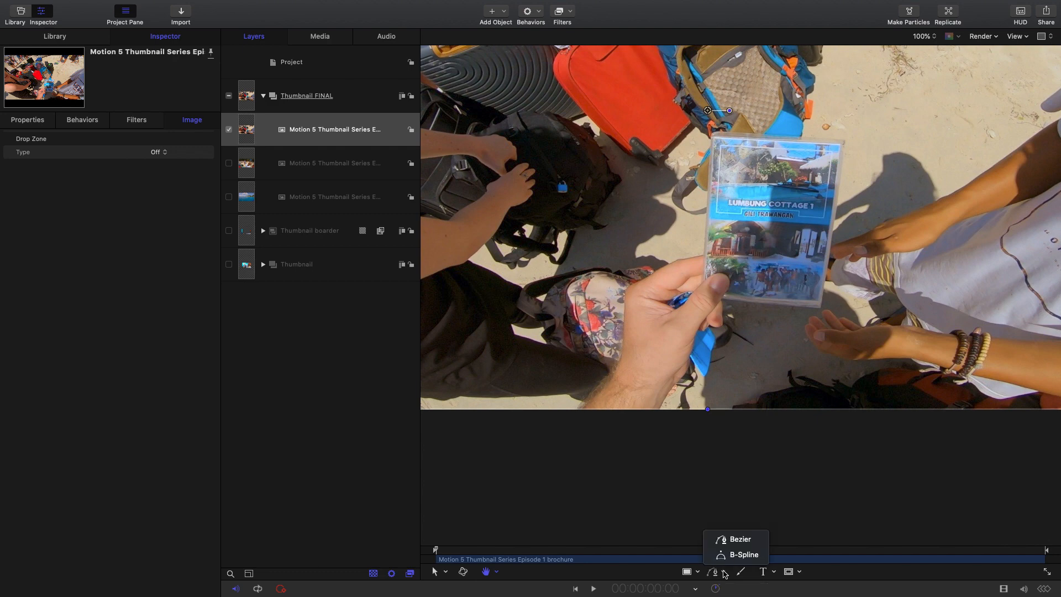
click(724, 543)
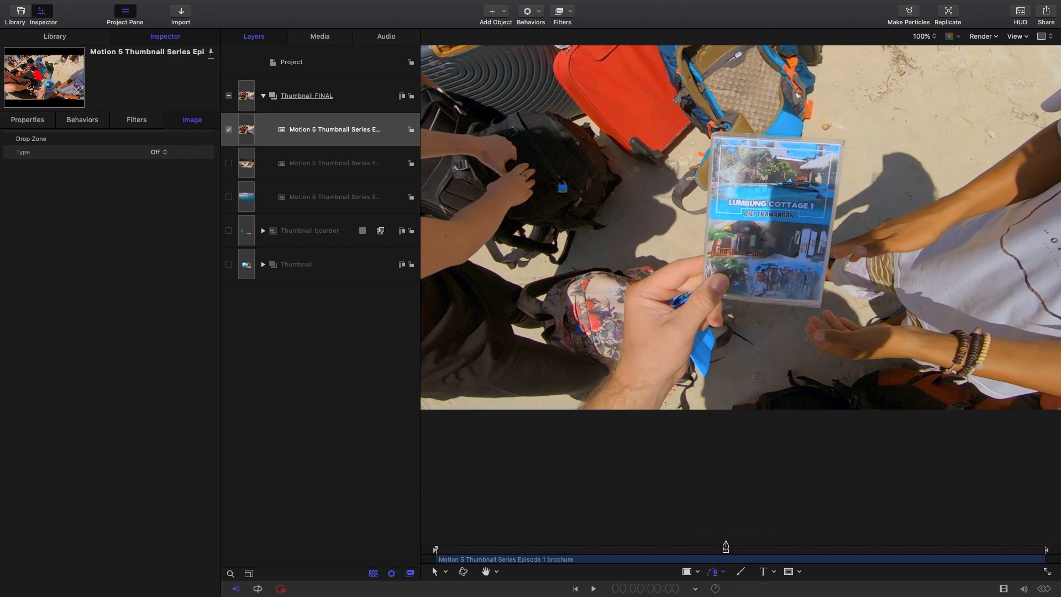
drag(586, 402, 610, 380)
click(621, 357)
click(624, 331)
click(625, 308)
click(627, 291)
click(643, 280)
click(659, 270)
click(676, 260)
click(691, 258)
click(704, 254)
click(707, 200)
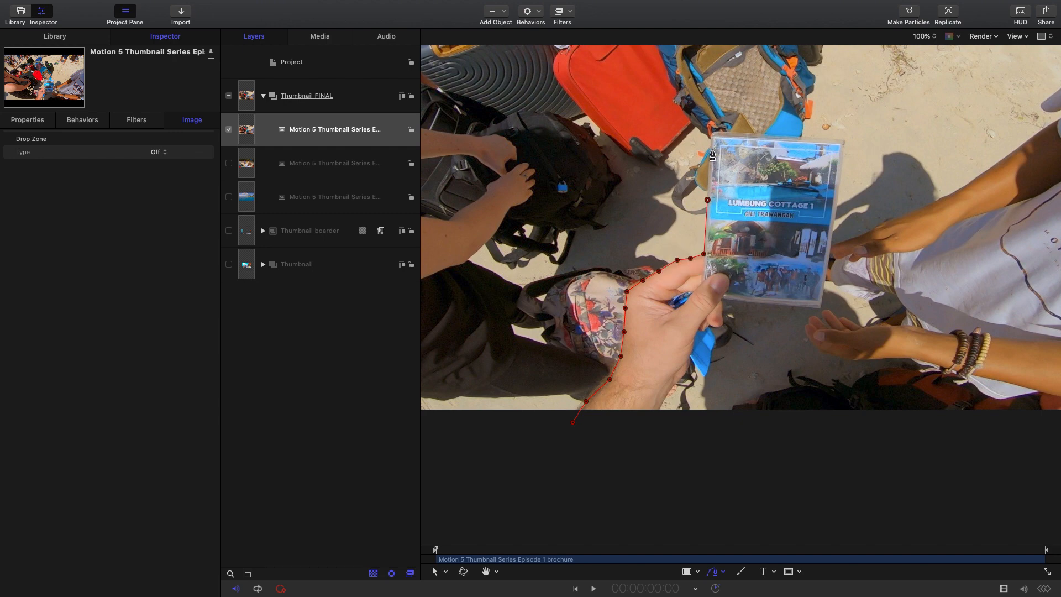
click(711, 139)
click(772, 135)
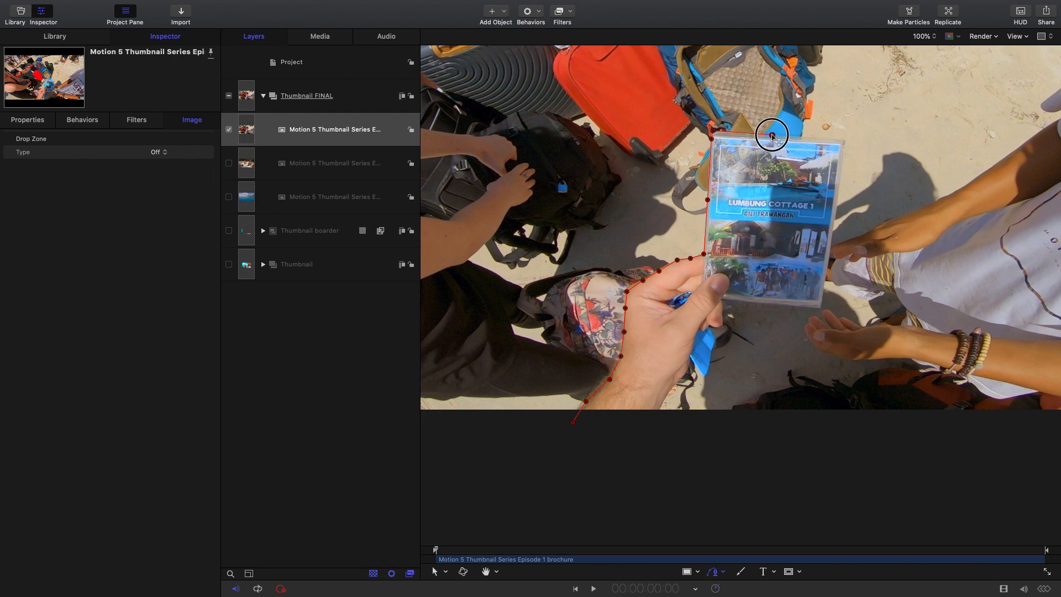
click(832, 139)
click(842, 141)
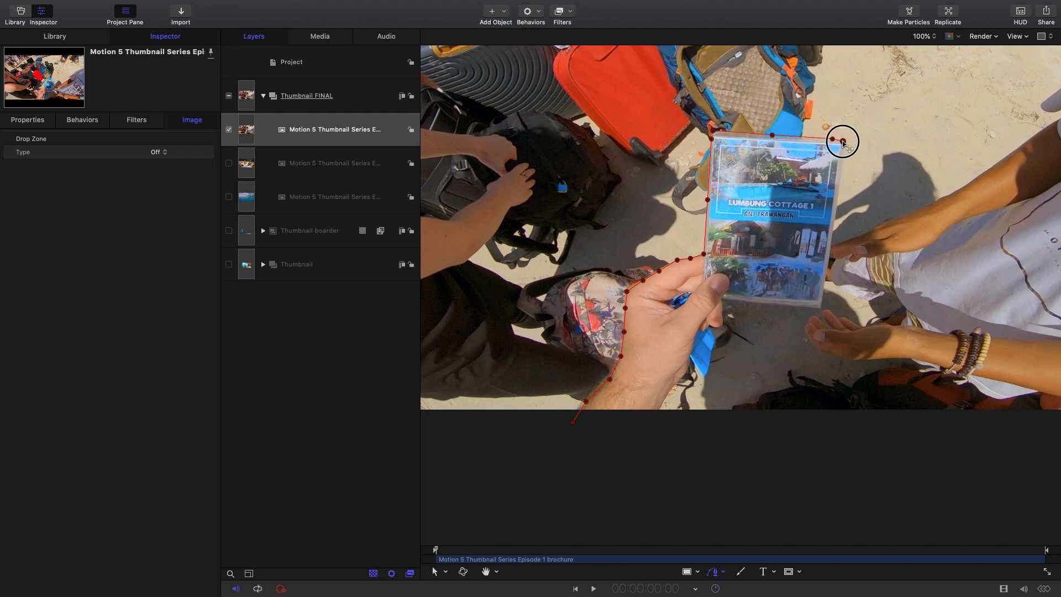
click(842, 154)
click(833, 225)
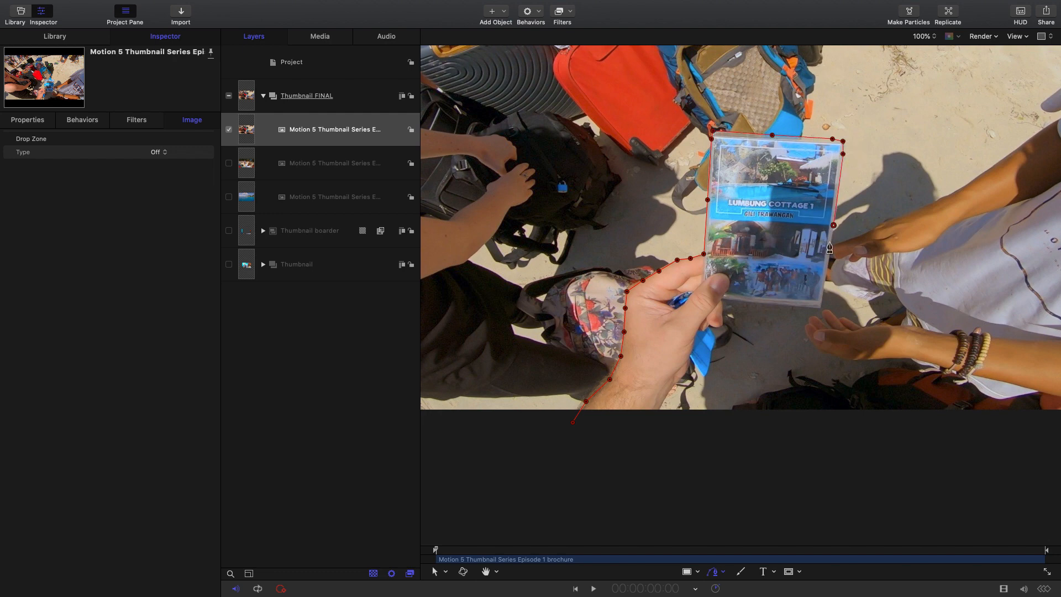
click(824, 280)
click(820, 302)
click(817, 308)
click(787, 305)
click(754, 302)
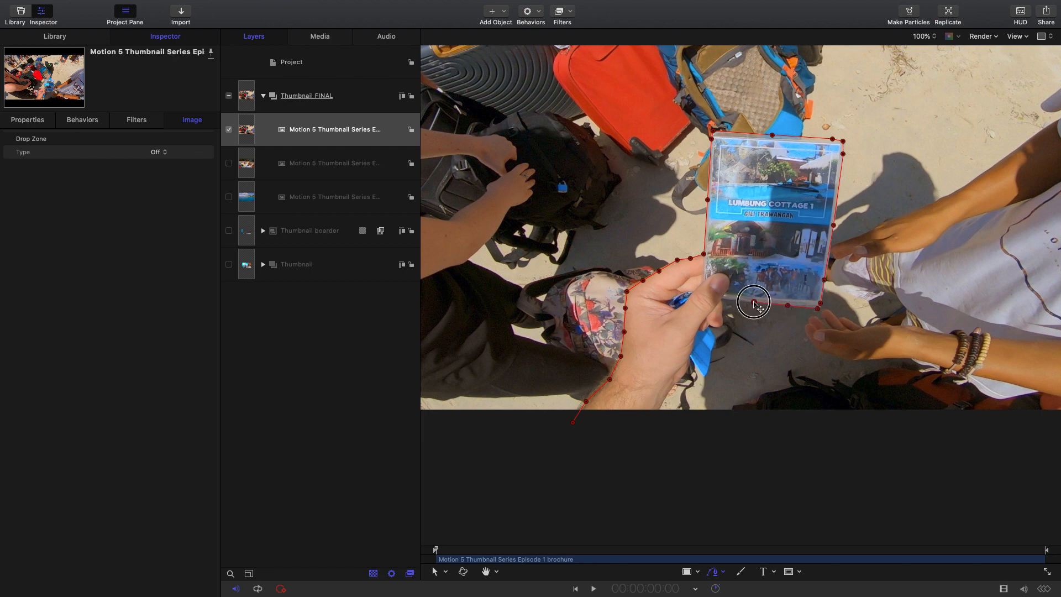
click(721, 299)
click(721, 306)
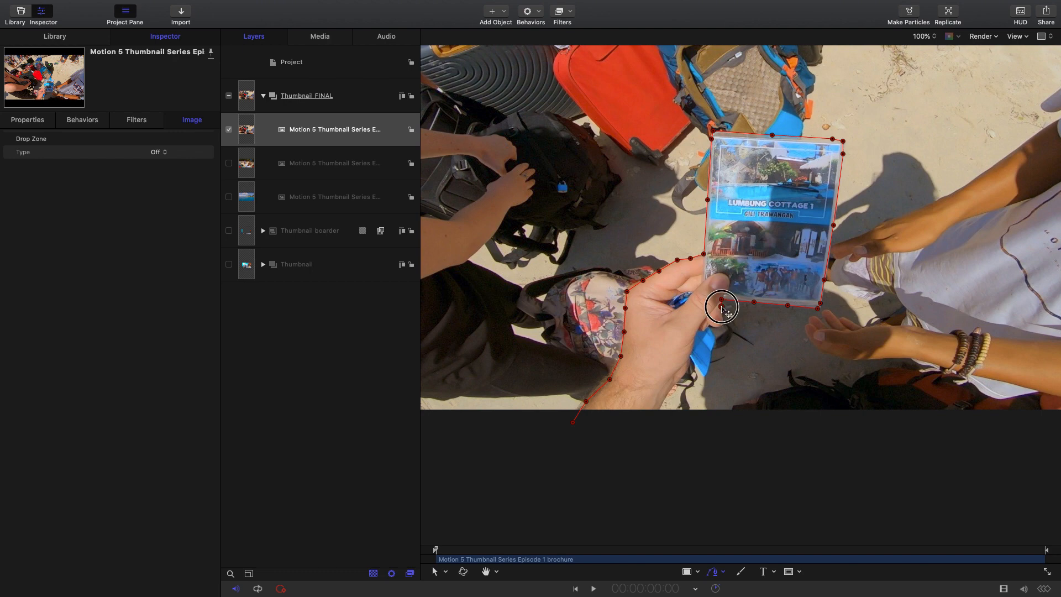
click(722, 315)
click(722, 324)
click(716, 327)
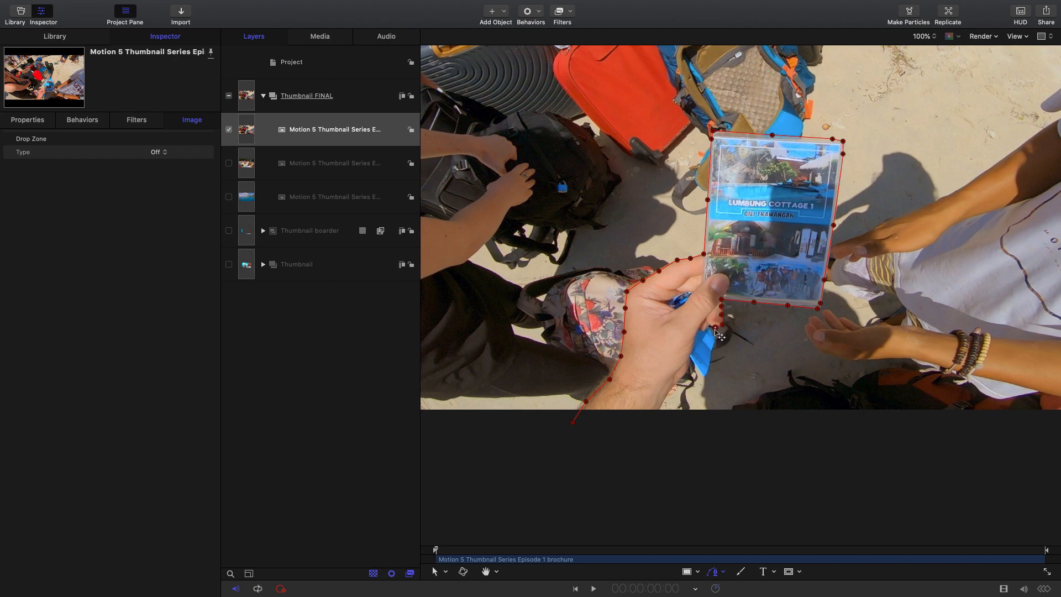
click(709, 325)
click(711, 332)
click(715, 338)
click(710, 351)
click(704, 375)
click(696, 367)
click(689, 355)
click(689, 366)
click(681, 378)
click(673, 388)
click(659, 406)
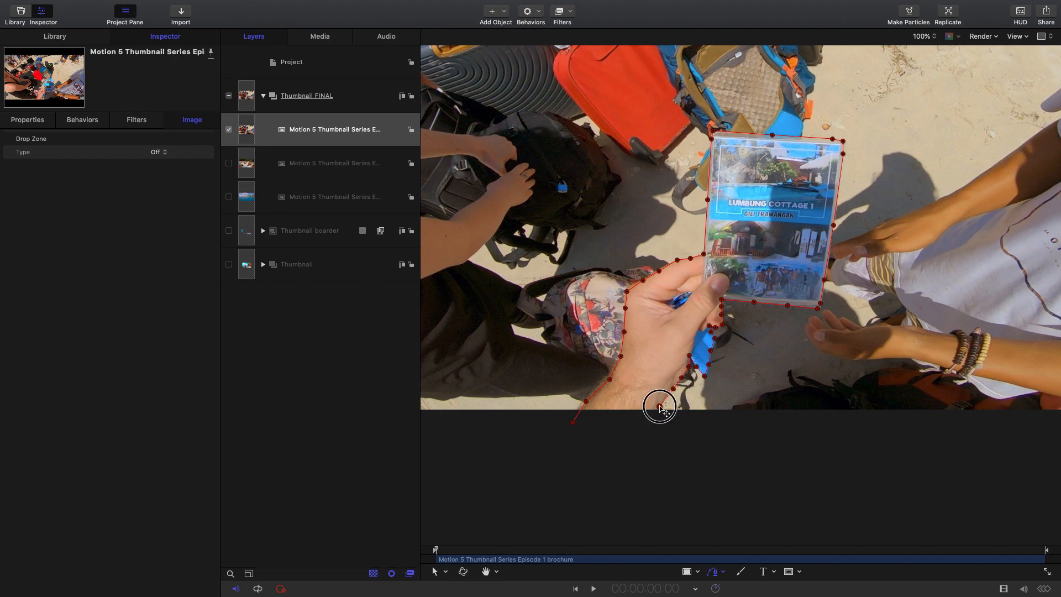
click(653, 422)
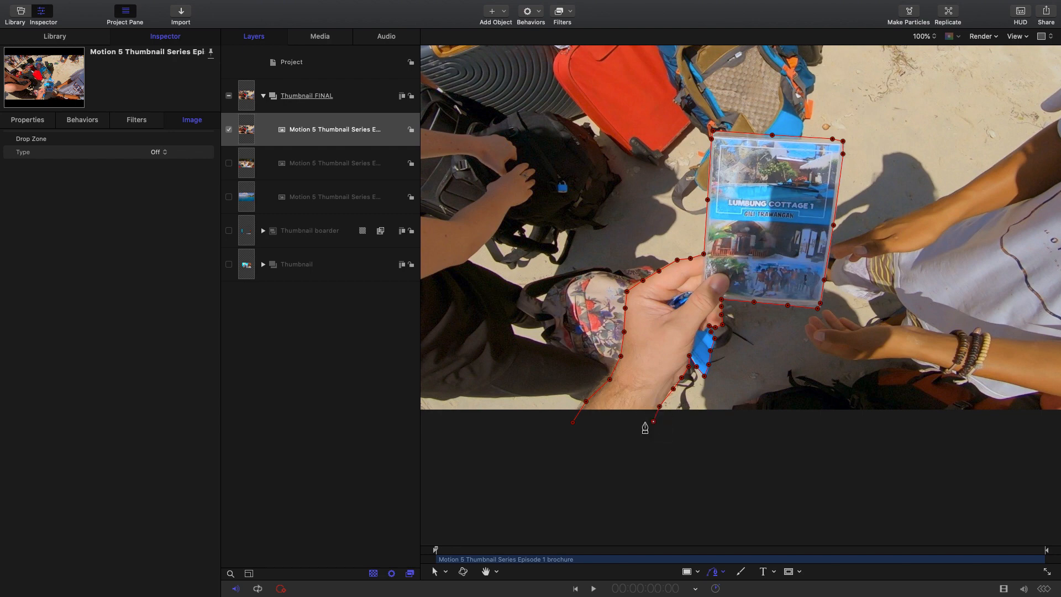
click(572, 423)
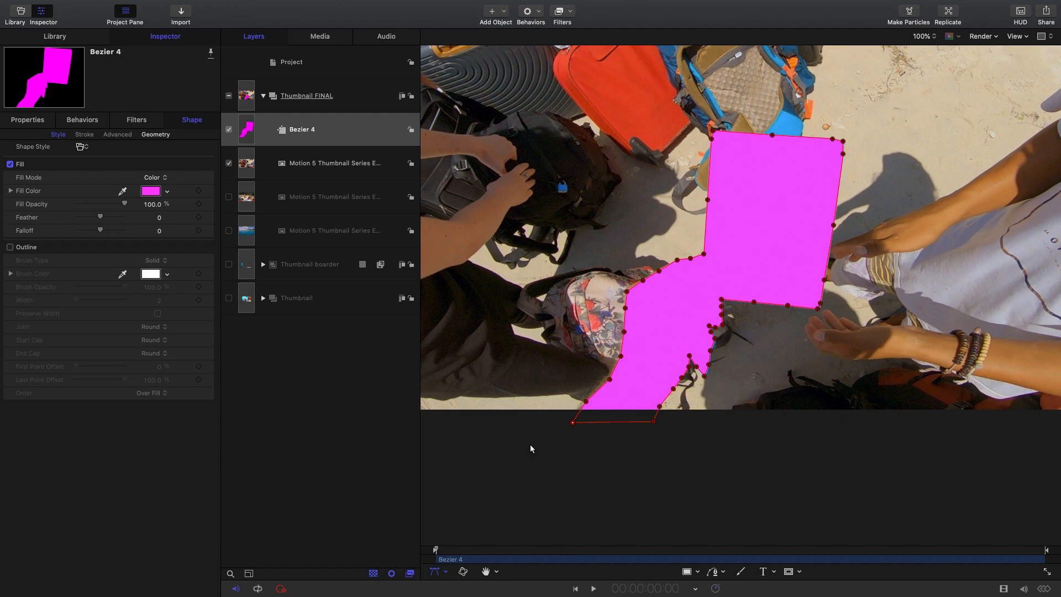
- Move the Bezier shape onto the brochure image layer as its mask and collapse that layer
click(352, 128)
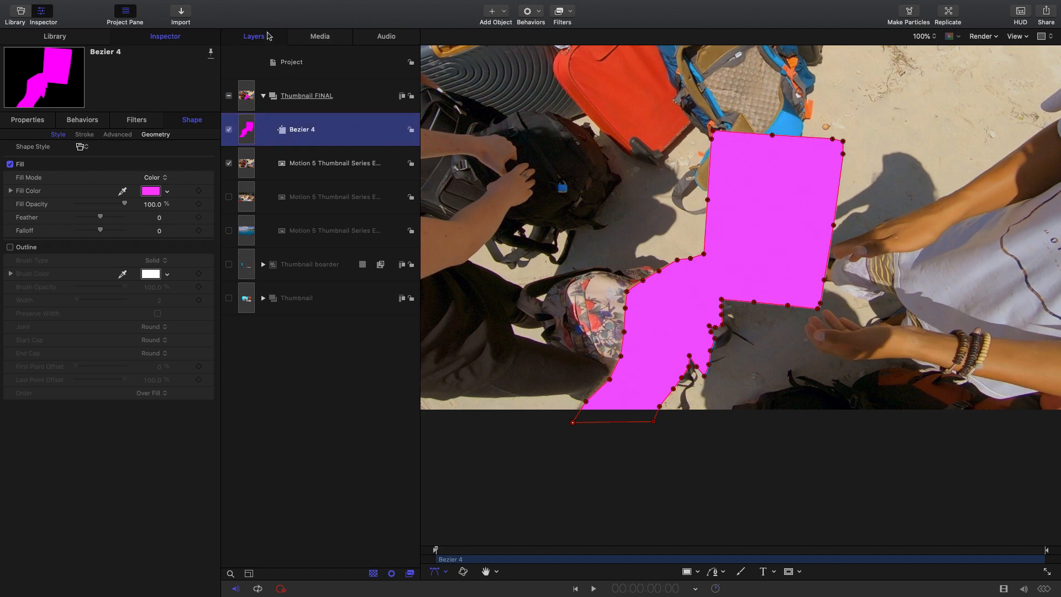
double_click(354, 131)
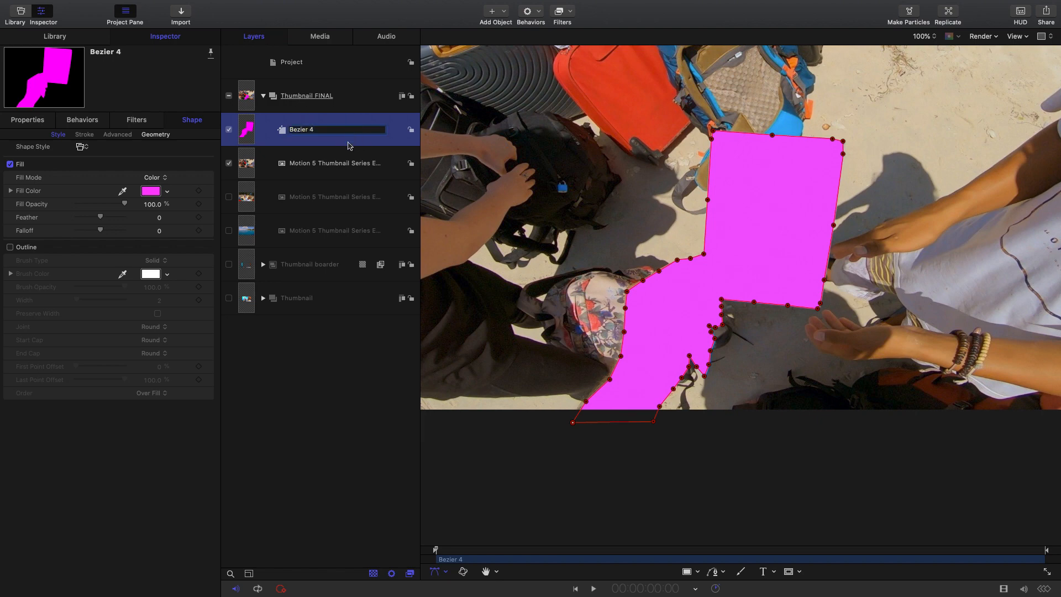
click(346, 143)
drag(356, 132, 314, 163)
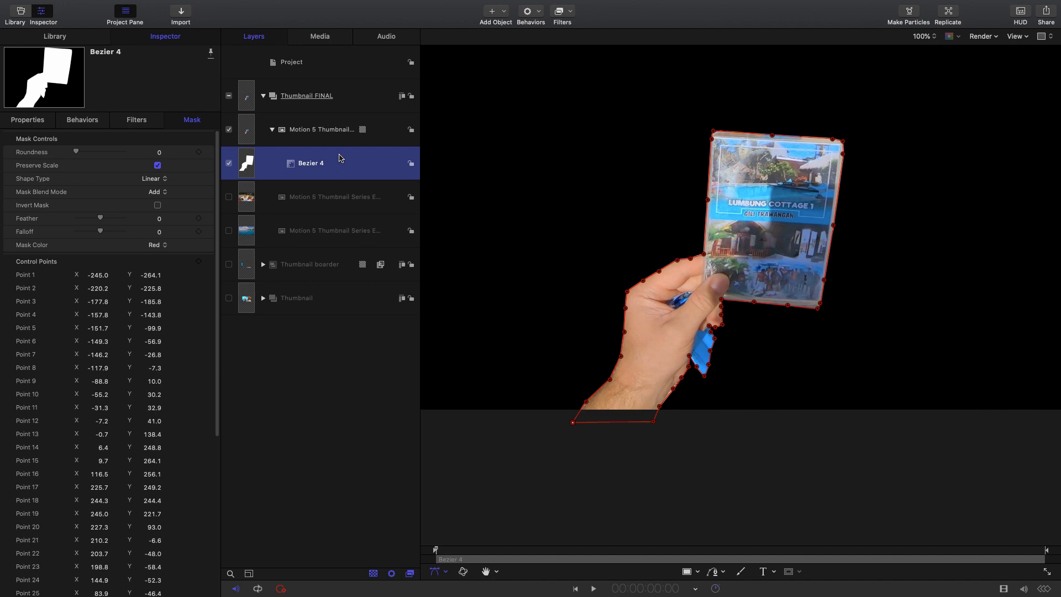
click(272, 129)
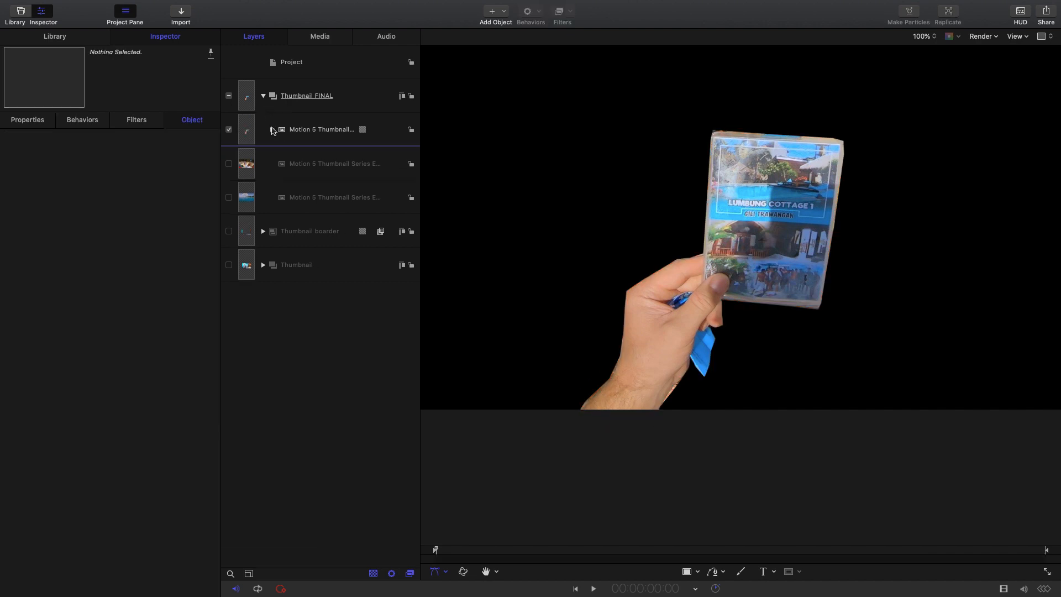
- Show the old mate layer and hide the masked brochure layer
click(230, 163)
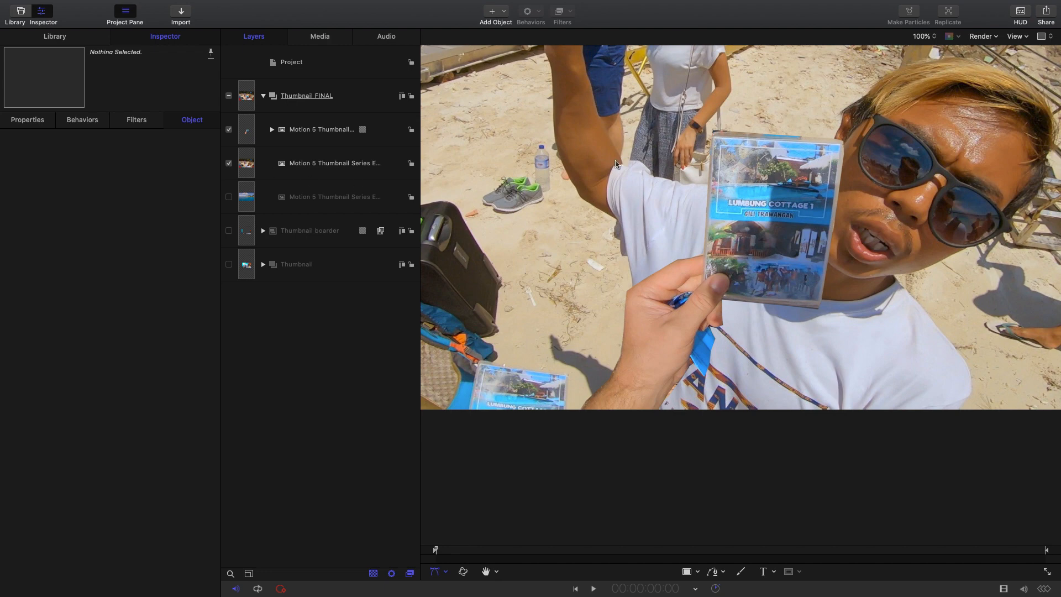
click(229, 131)
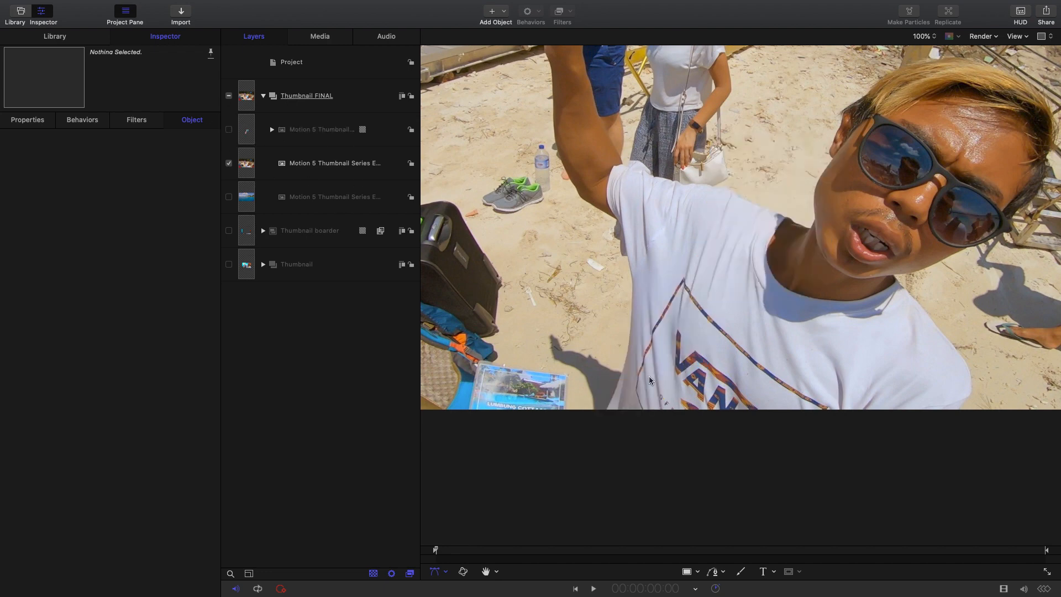
- Trace a closed Bezier shape around old mate's torso, raised arm, shoulders and head, extending slightly past the image's lower edge
click(486, 572)
drag(677, 283, 610, 403)
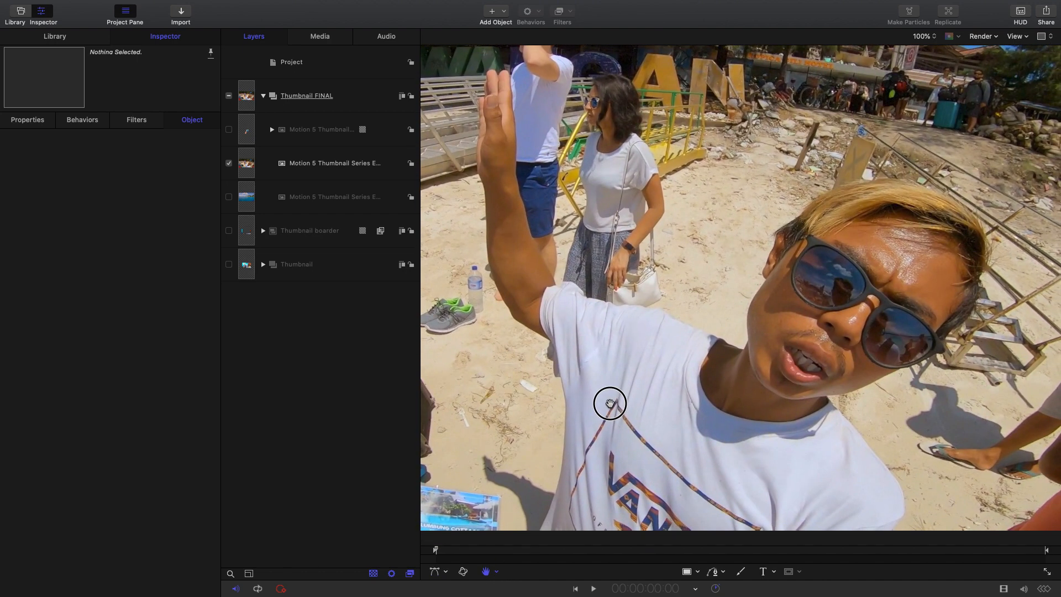
click(723, 575)
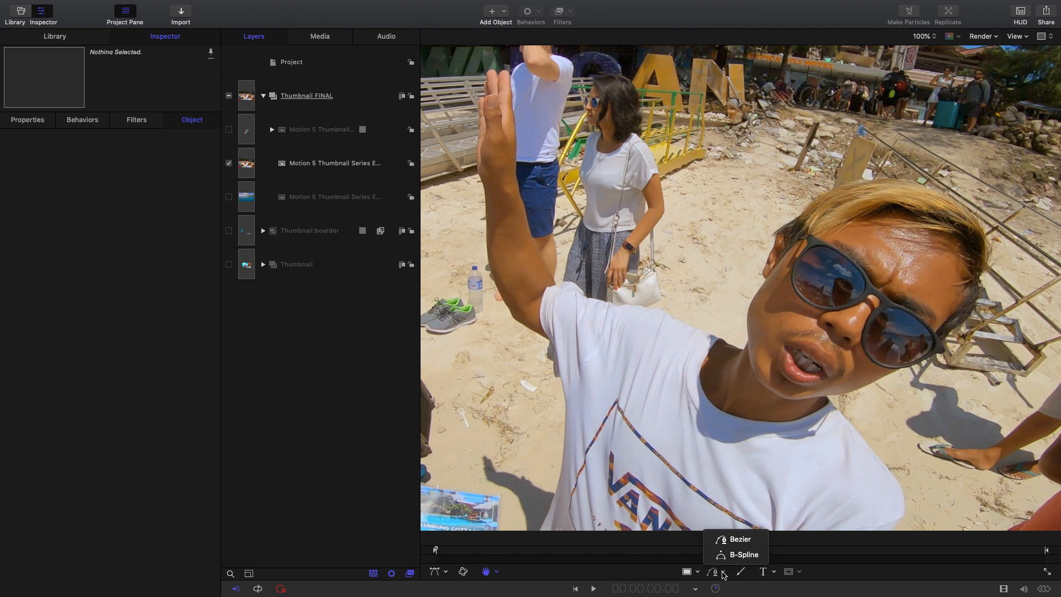
click(728, 539)
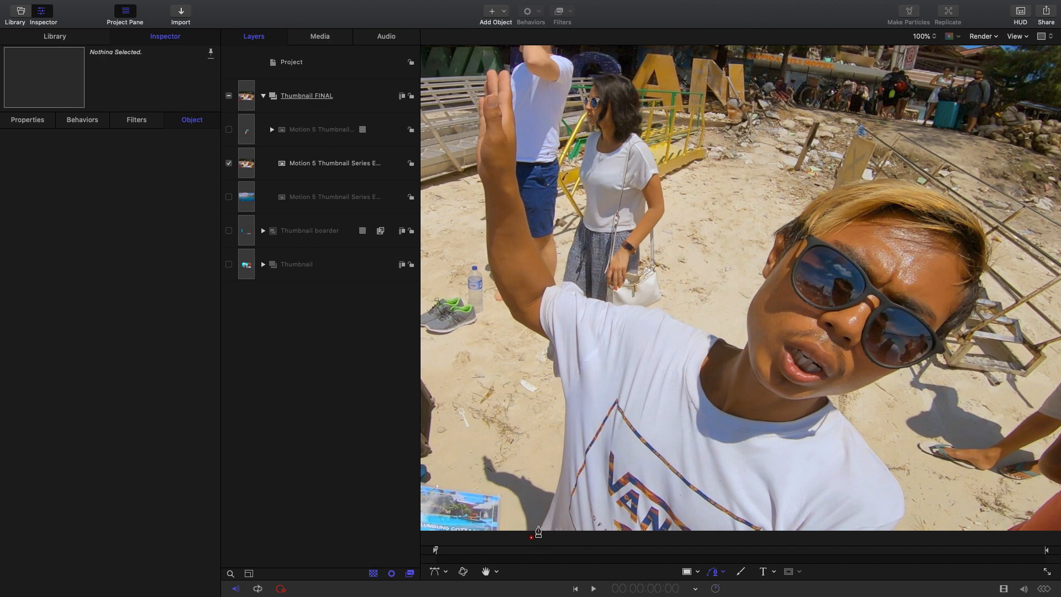
drag(543, 522, 554, 506)
click(557, 486)
click(564, 446)
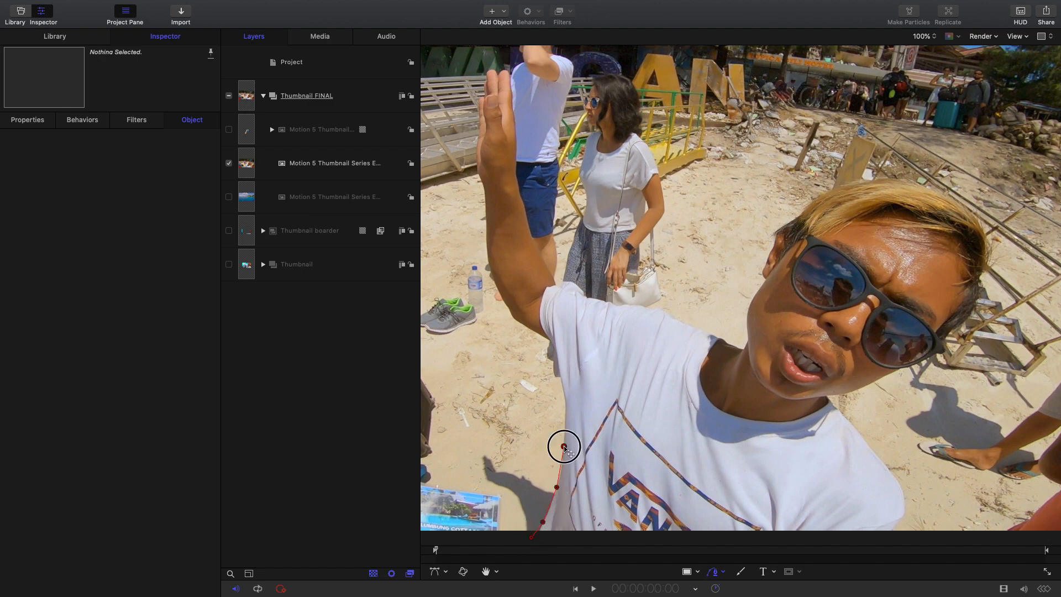
click(566, 399)
click(560, 377)
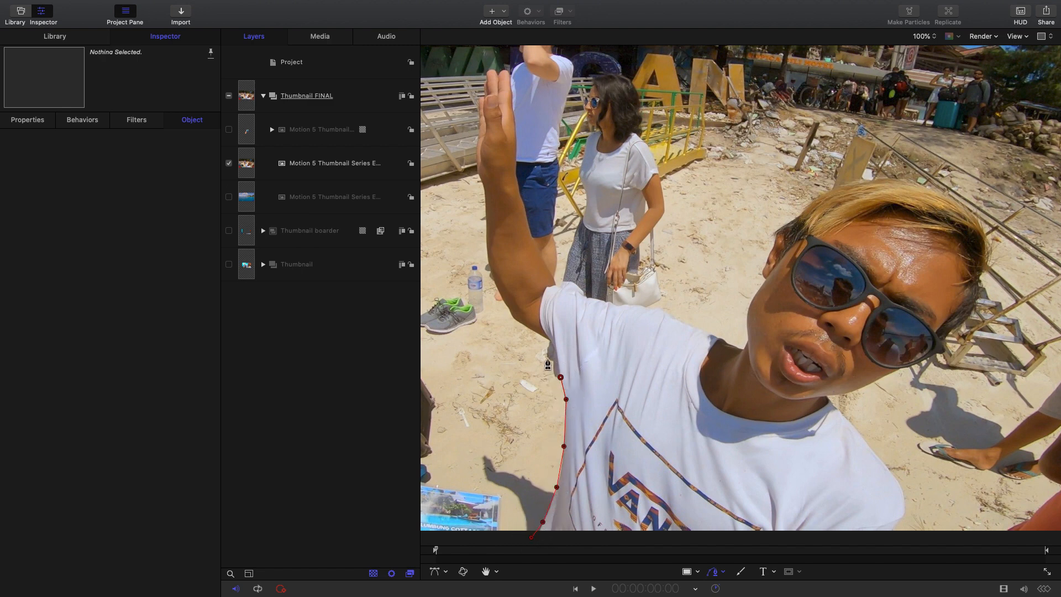
click(554, 375)
click(554, 363)
click(548, 355)
click(550, 338)
click(526, 328)
click(515, 318)
click(498, 290)
click(491, 272)
click(484, 186)
click(479, 101)
click(486, 81)
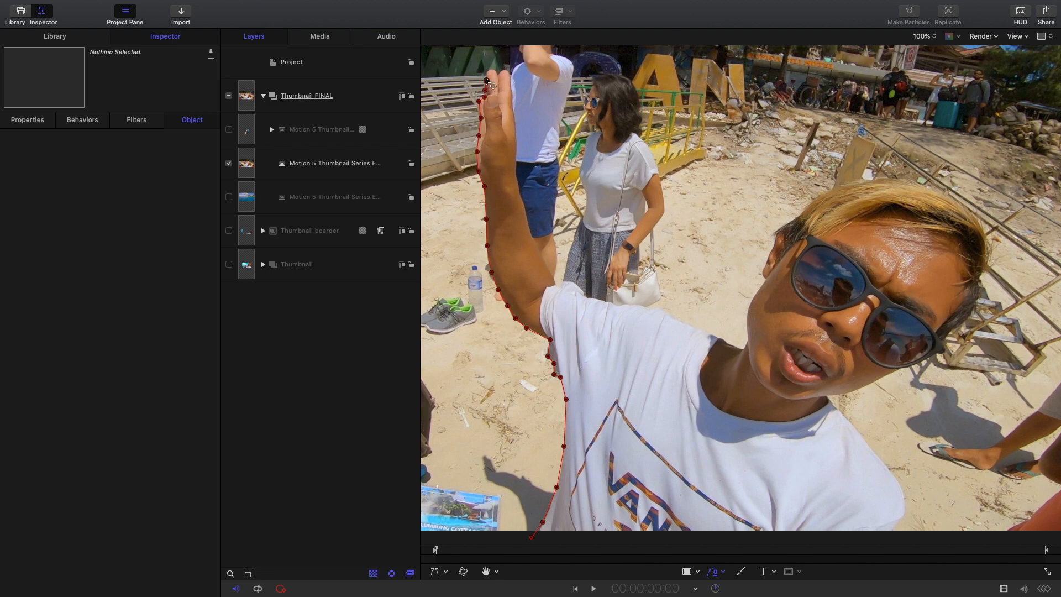
click(493, 71)
click(509, 81)
click(515, 120)
click(518, 192)
click(530, 232)
click(555, 284)
click(583, 295)
click(616, 304)
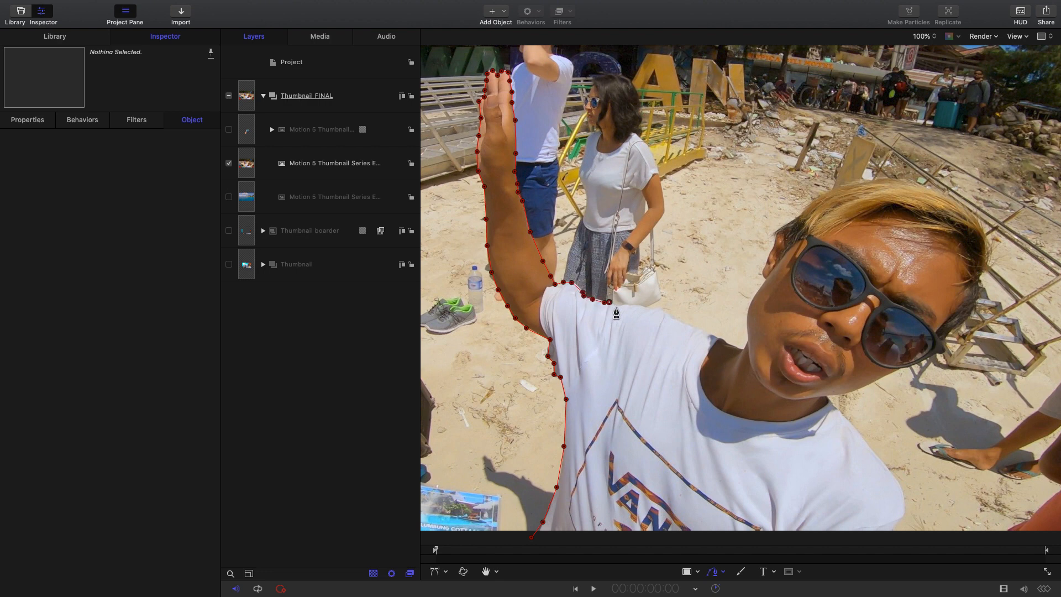
click(649, 309)
click(702, 332)
click(733, 345)
click(747, 341)
click(748, 306)
click(764, 274)
click(777, 237)
click(807, 207)
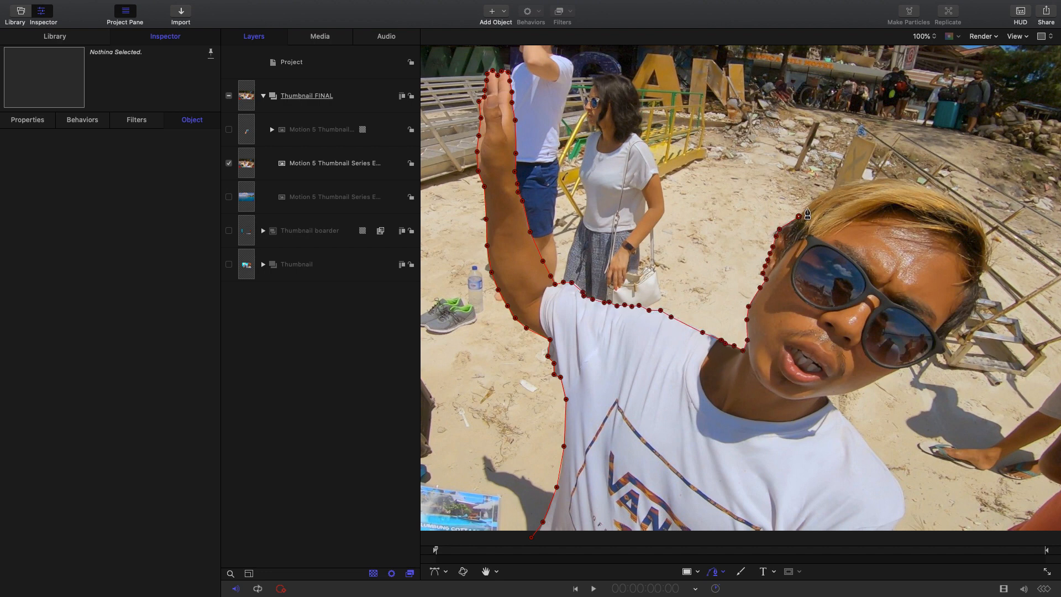
click(855, 180)
click(913, 182)
click(982, 238)
click(954, 328)
click(942, 342)
click(922, 361)
click(900, 368)
click(869, 384)
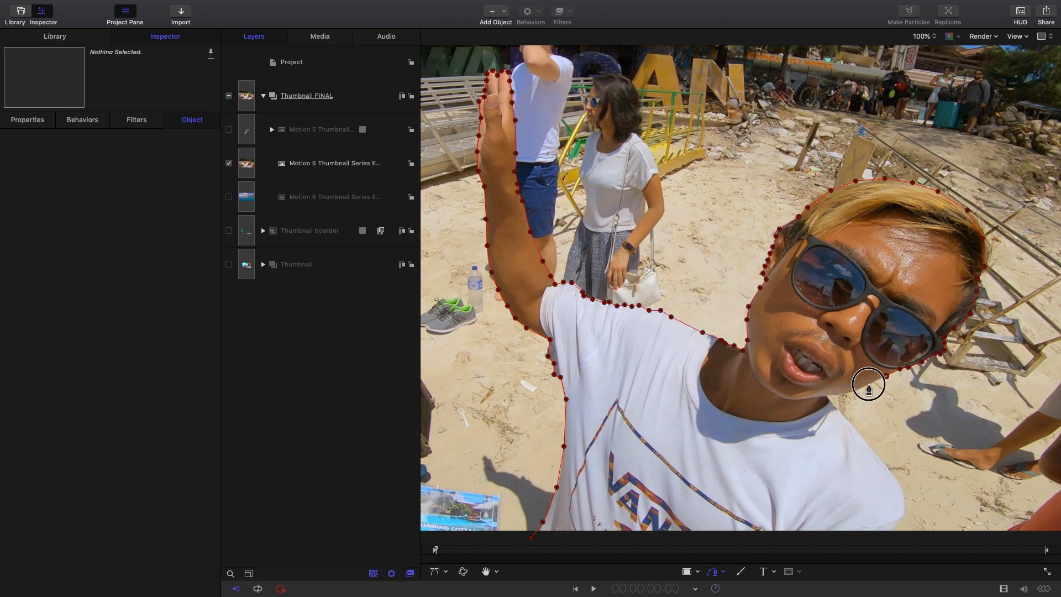
click(833, 395)
click(842, 416)
click(862, 440)
click(900, 489)
click(904, 509)
click(895, 523)
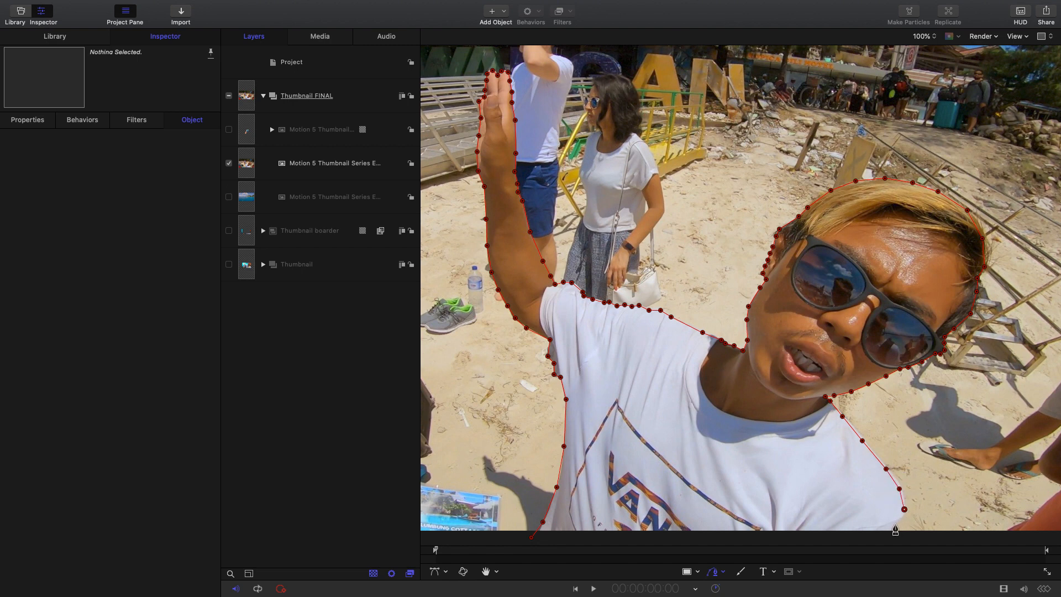
click(885, 538)
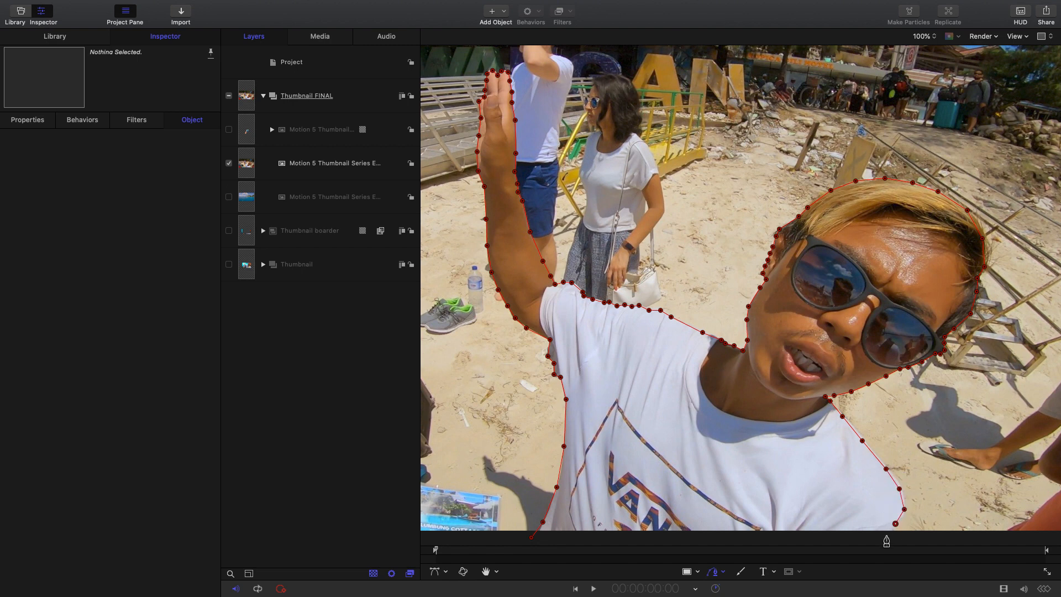
click(532, 539)
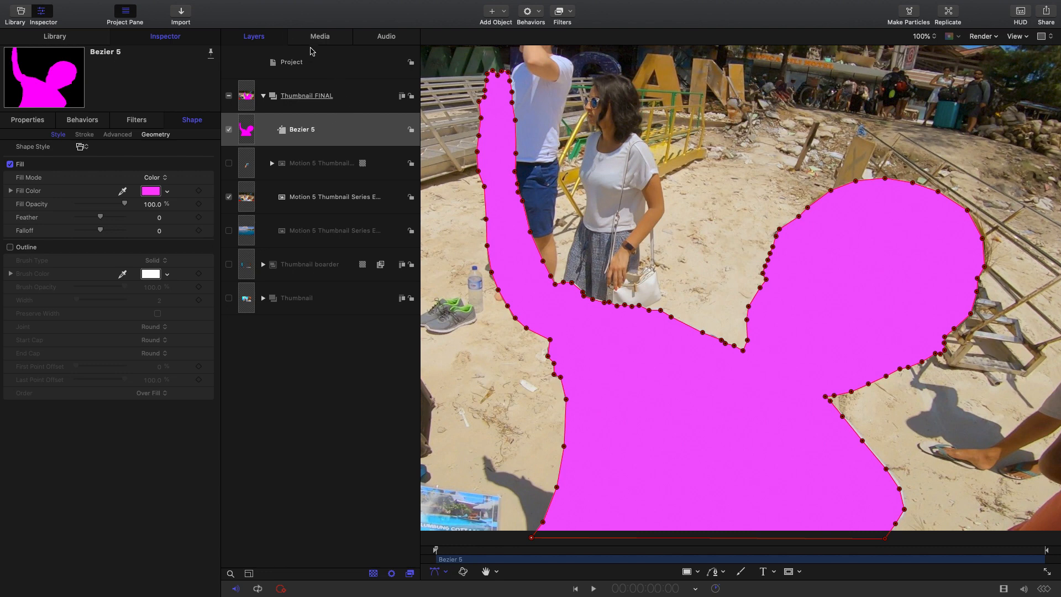
- Move the new Bezier shape onto the old mate image layer as its mask and collapse that layer
click(364, 133)
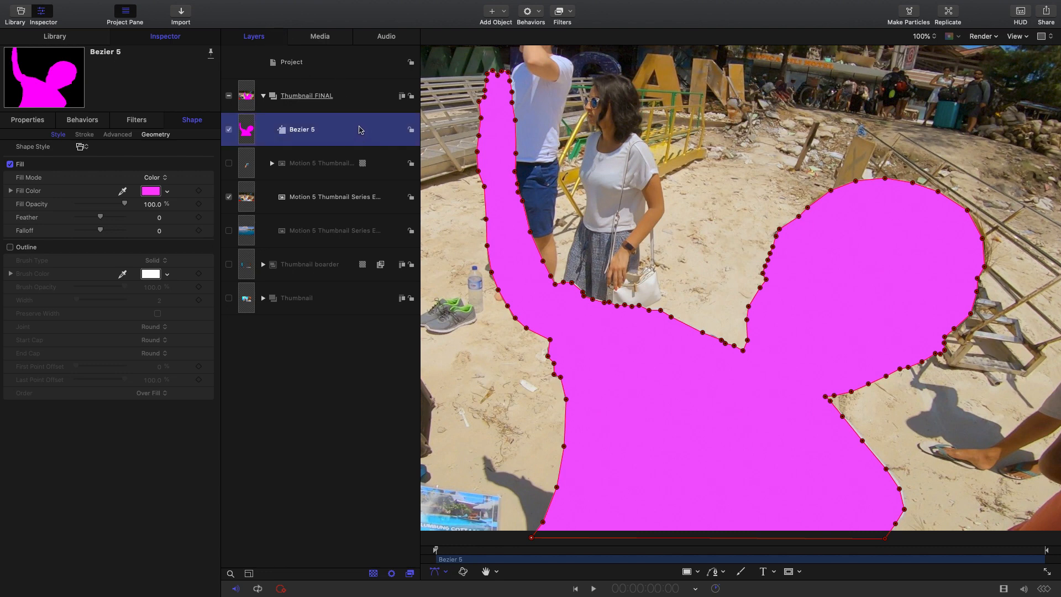
drag(359, 130, 321, 200)
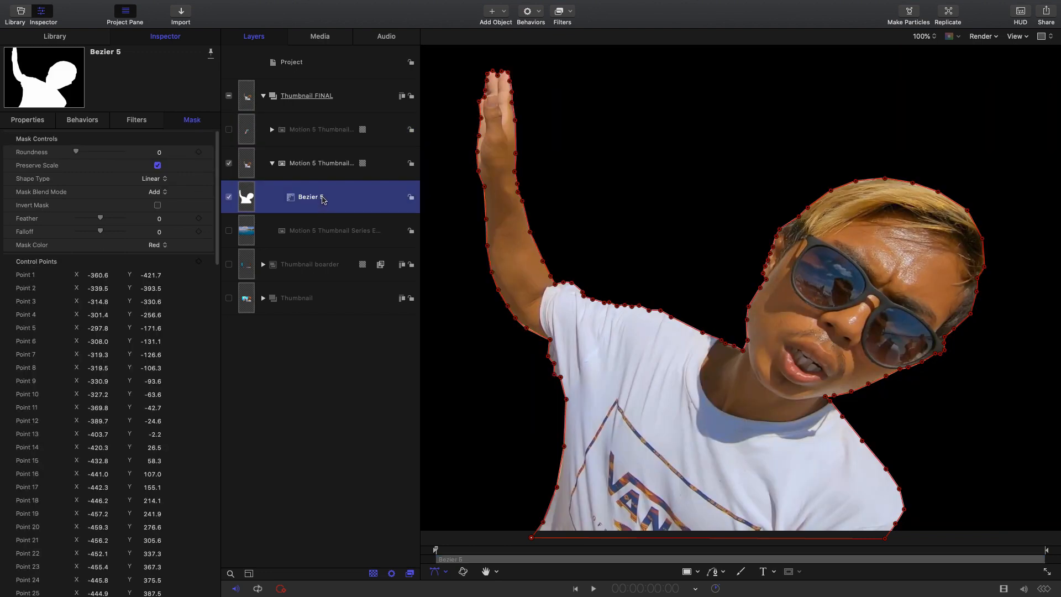
click(272, 164)
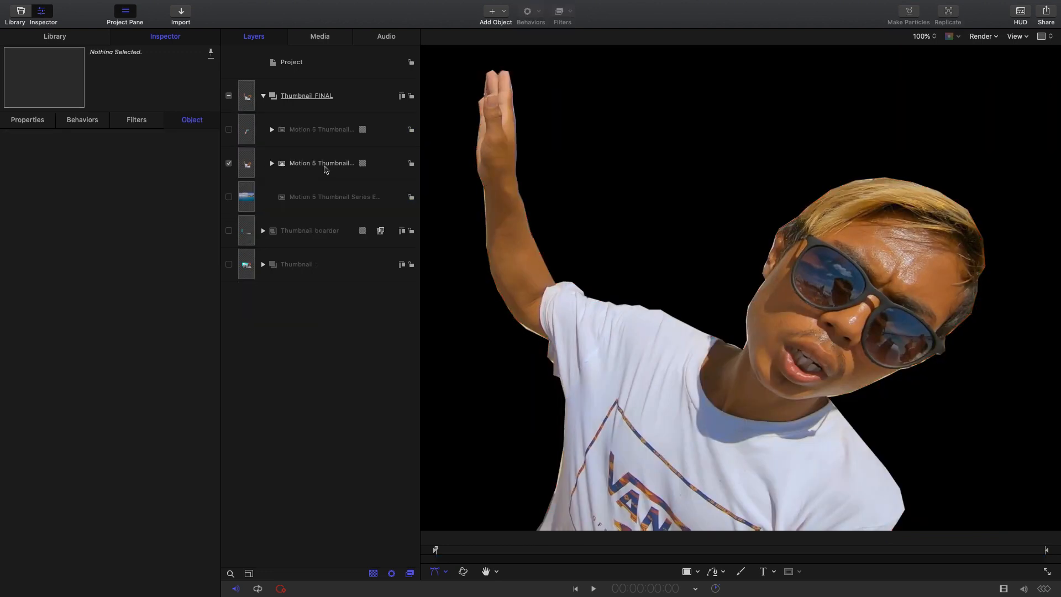
- Make the water and brochure layers visible together with the old mate cutout
click(332, 193)
click(229, 197)
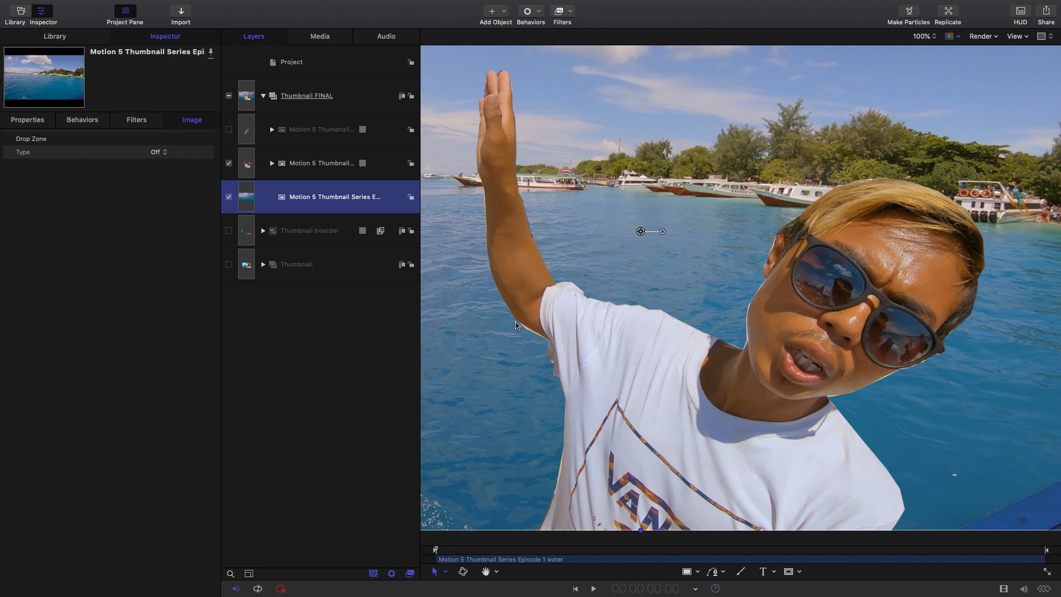
click(228, 130)
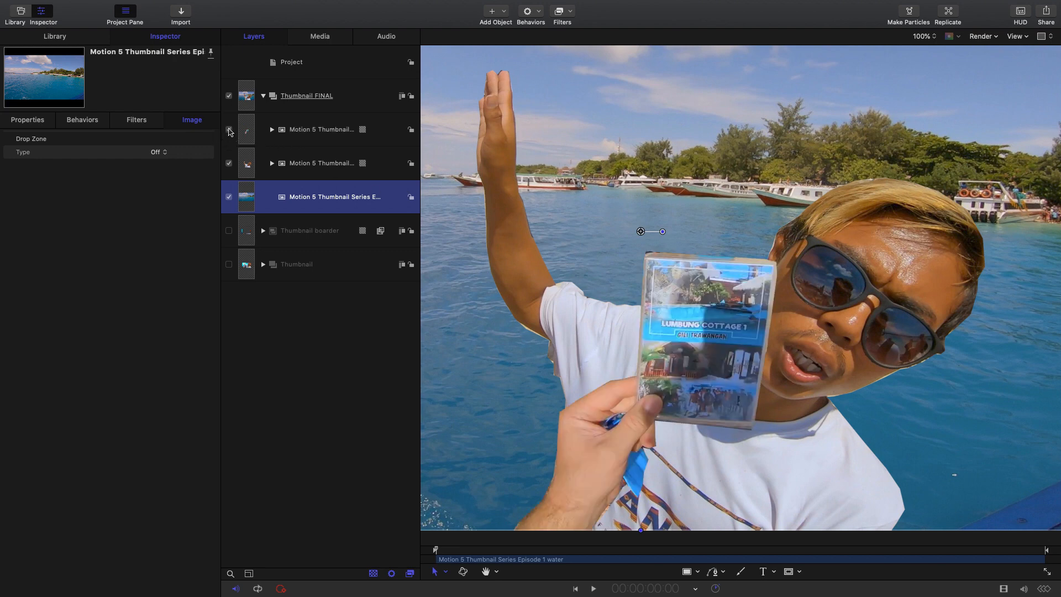
- Scale the old mate layer to 140% and move it up and to the right, to about X 203 px, Y 180 px
click(931, 36)
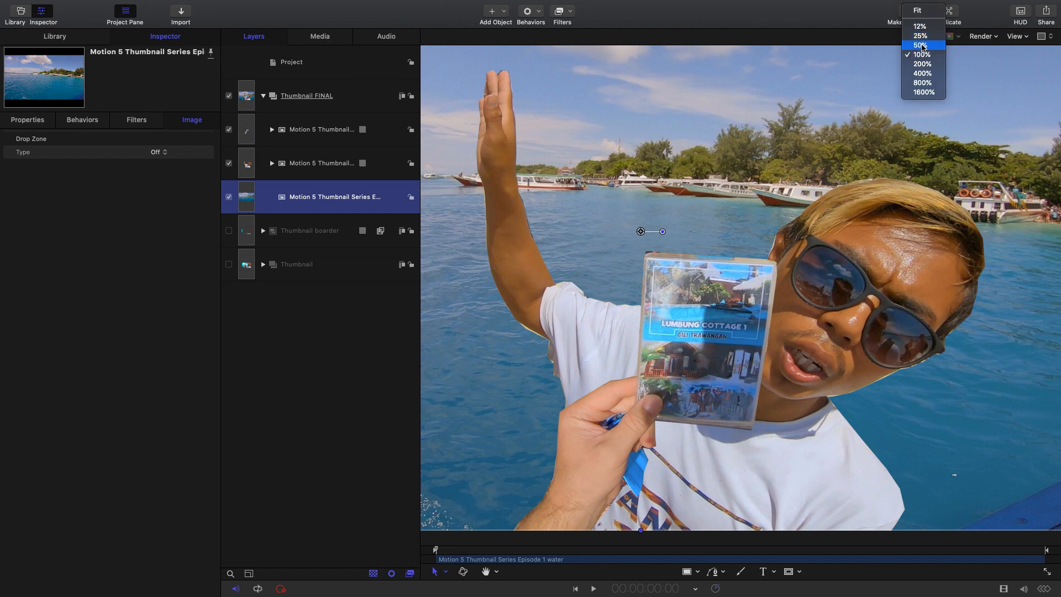
click(923, 46)
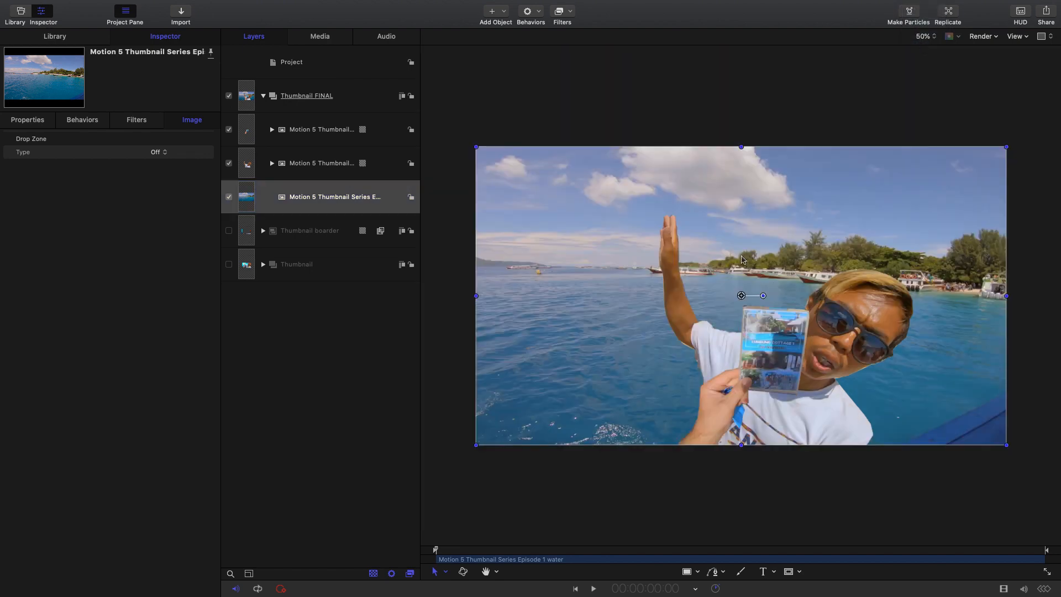
click(321, 166)
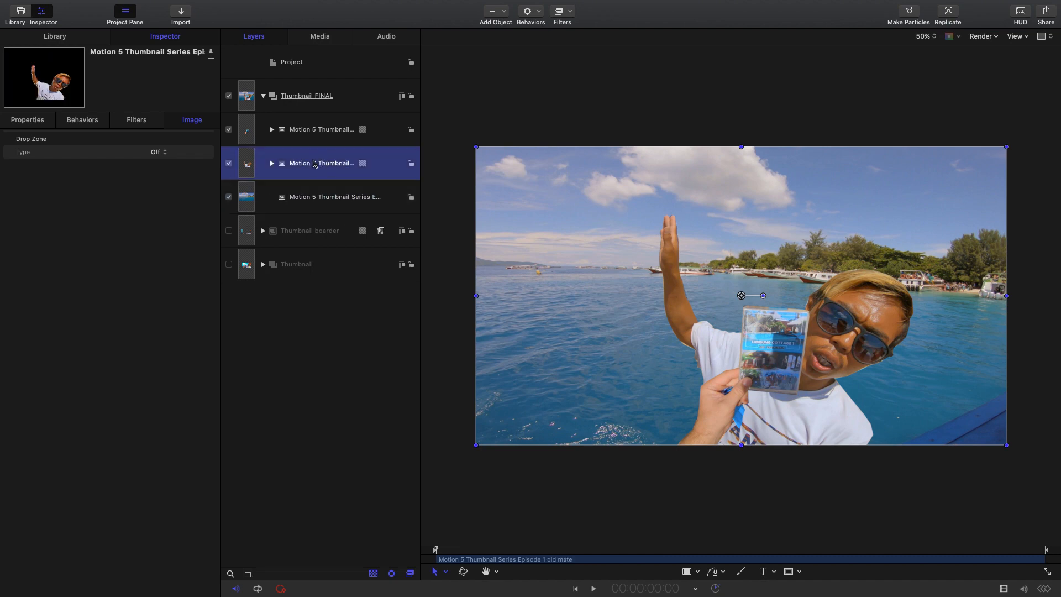
click(160, 40)
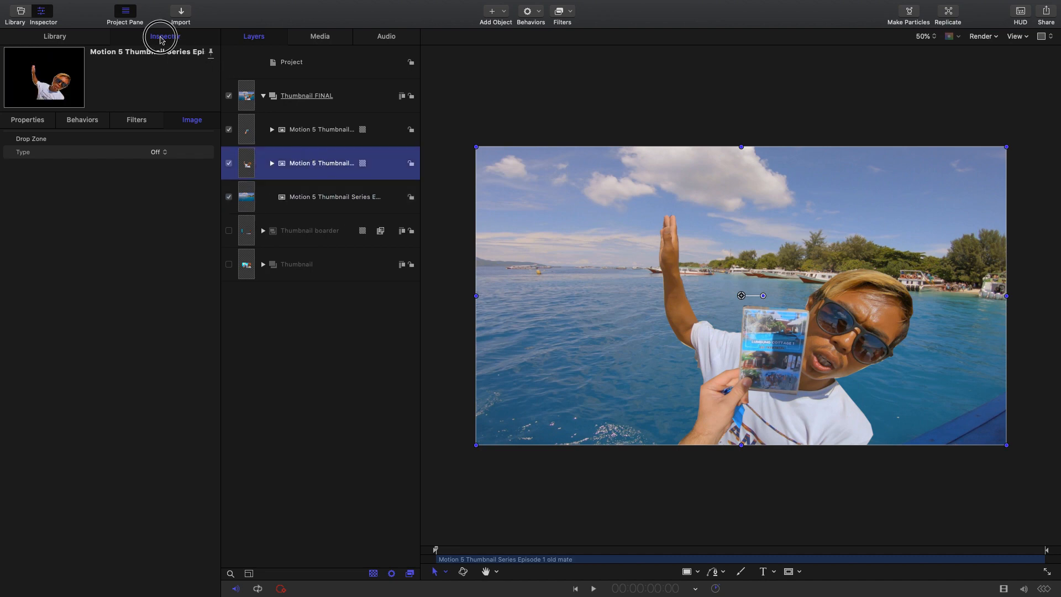
click(23, 122)
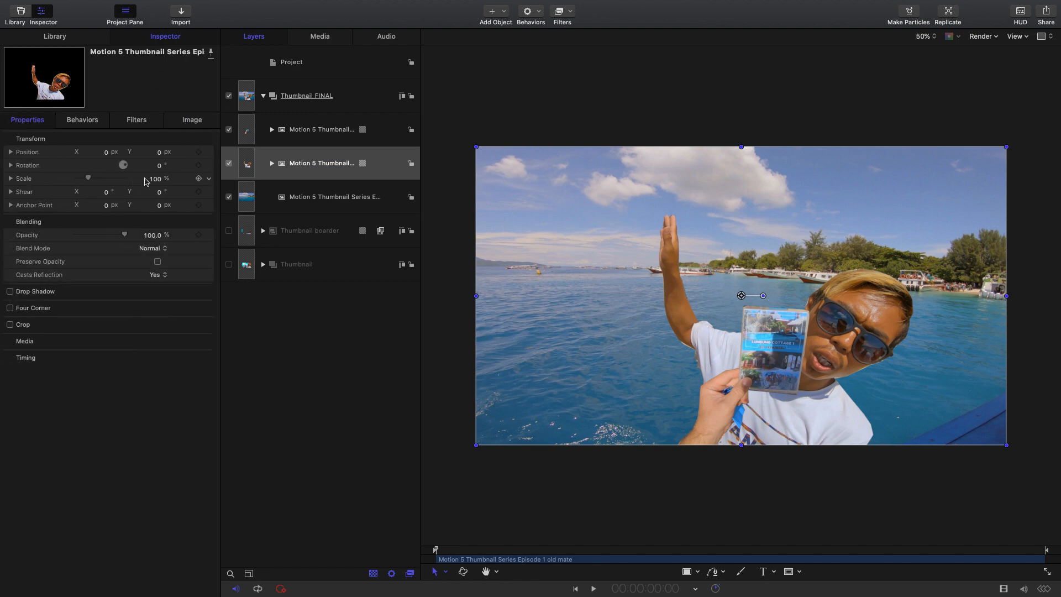
click(49, 177)
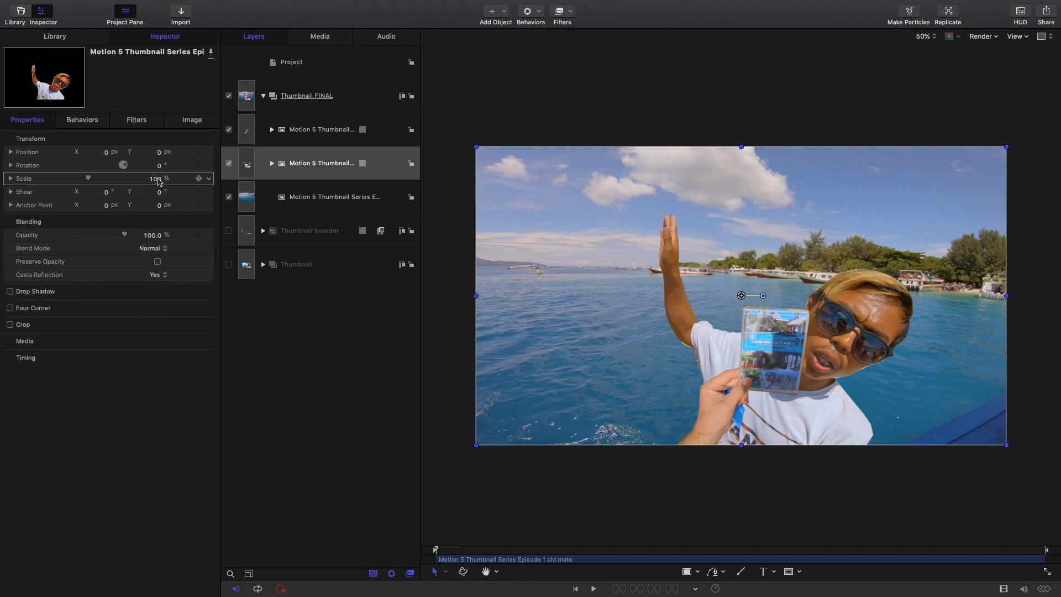
drag(156, 179, 161, 228)
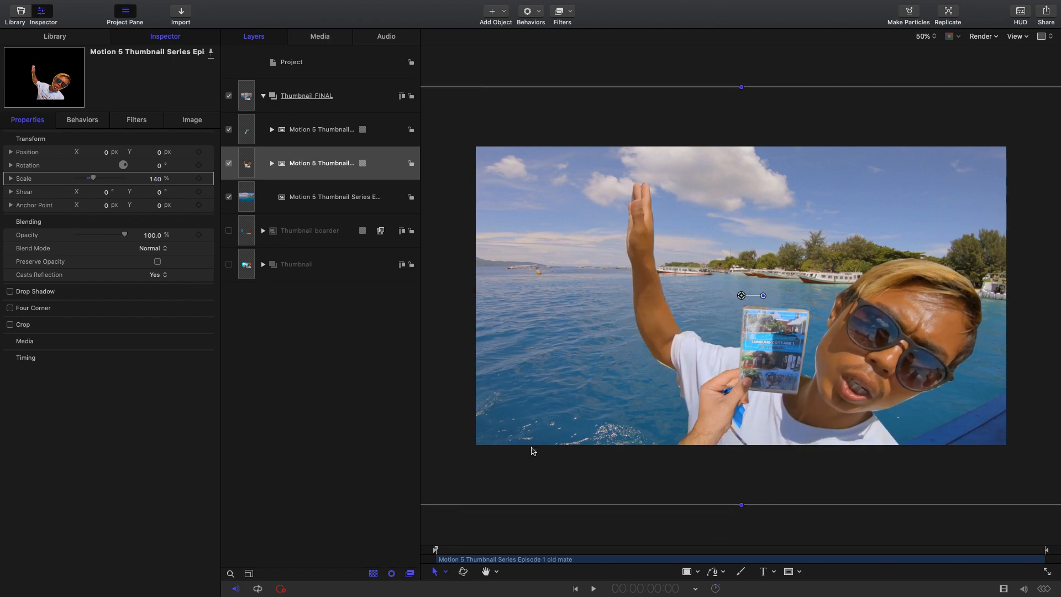
click(445, 572)
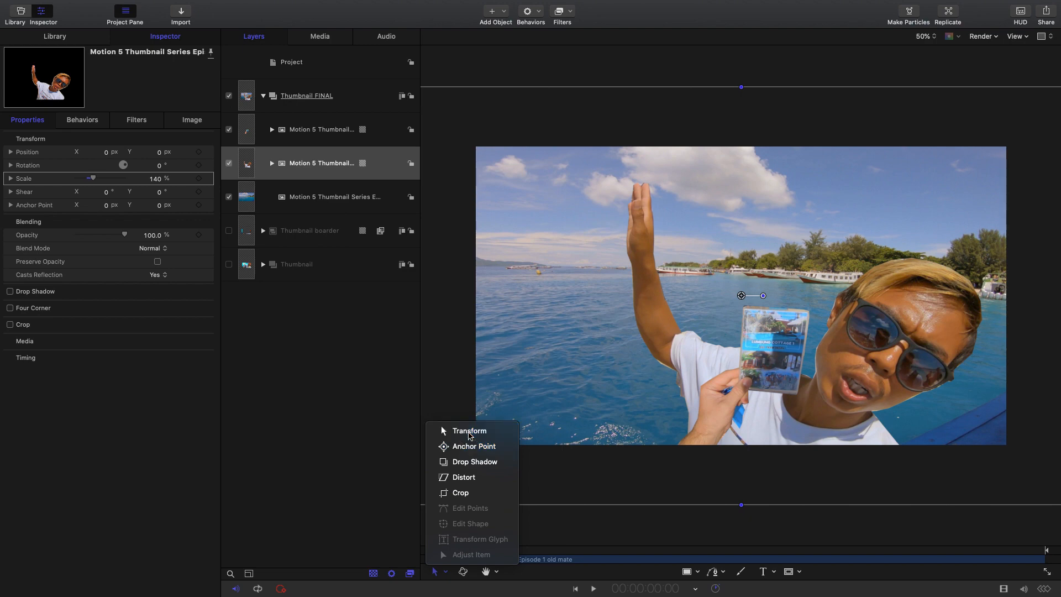
click(465, 430)
drag(675, 406, 728, 367)
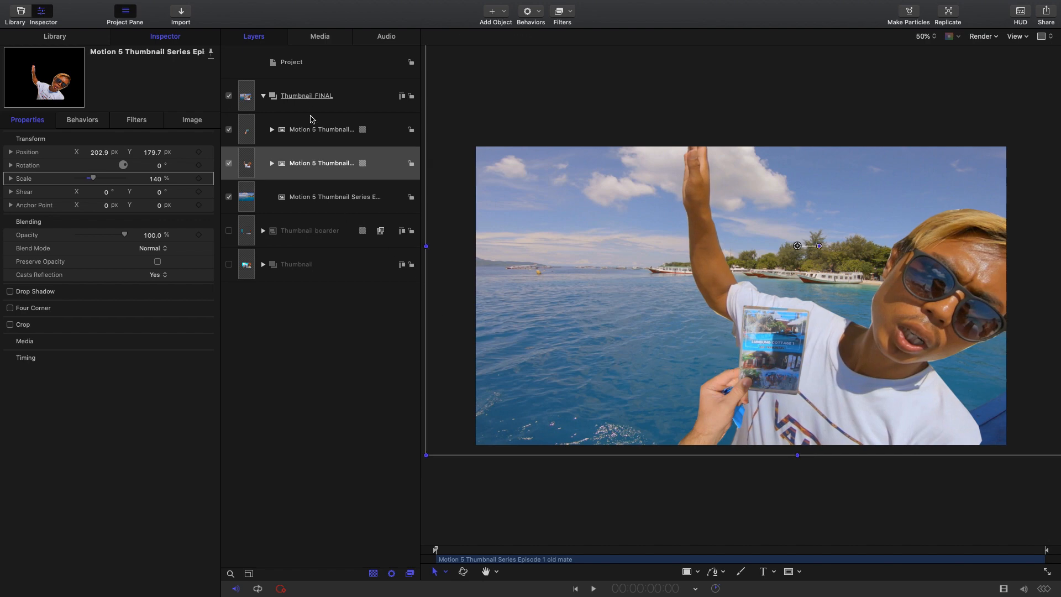
- Scale the brochure layer to 132% and move it left and up beside old mate, to about X -431 px, Y 136 px
click(320, 130)
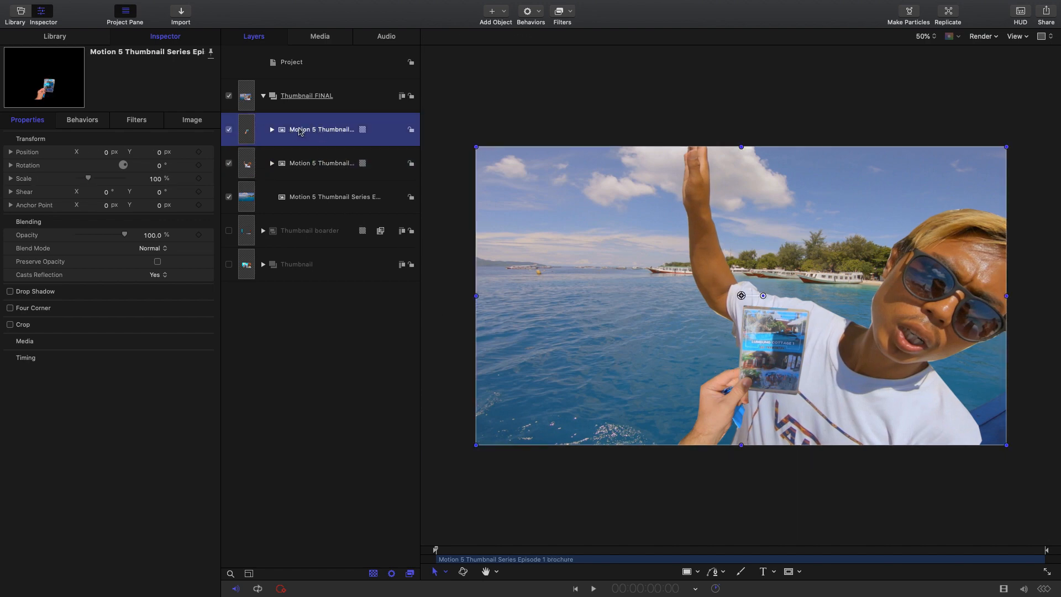
click(159, 39)
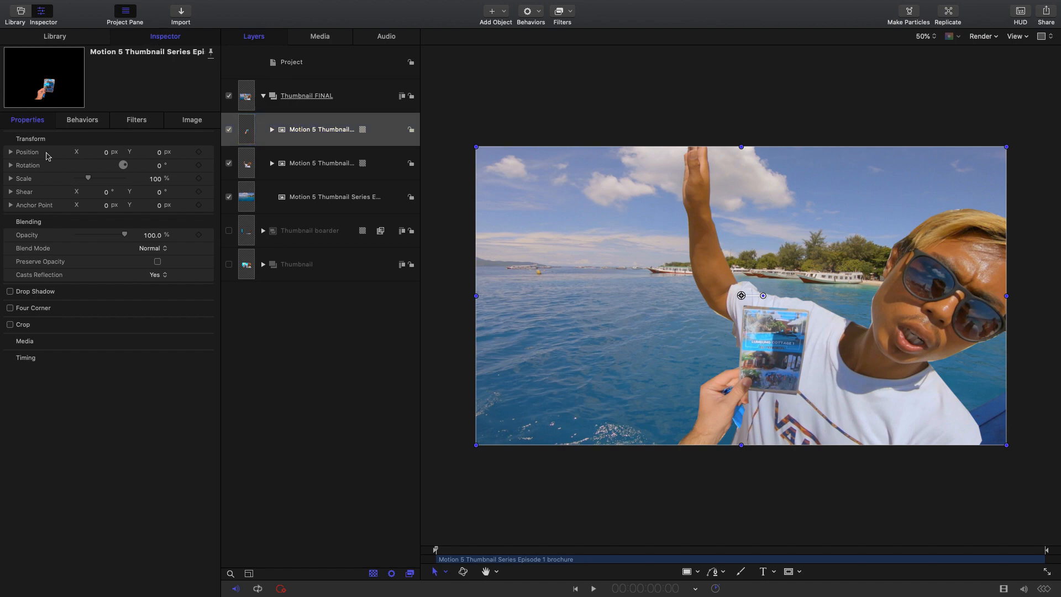
drag(158, 184, 175, 184)
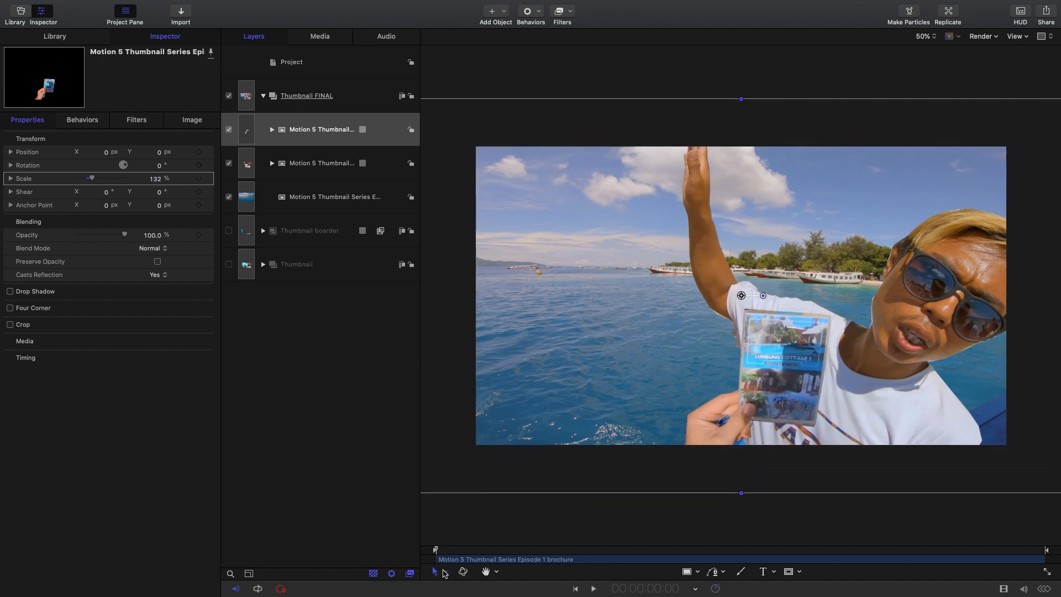
click(445, 573)
click(471, 437)
drag(670, 417, 554, 381)
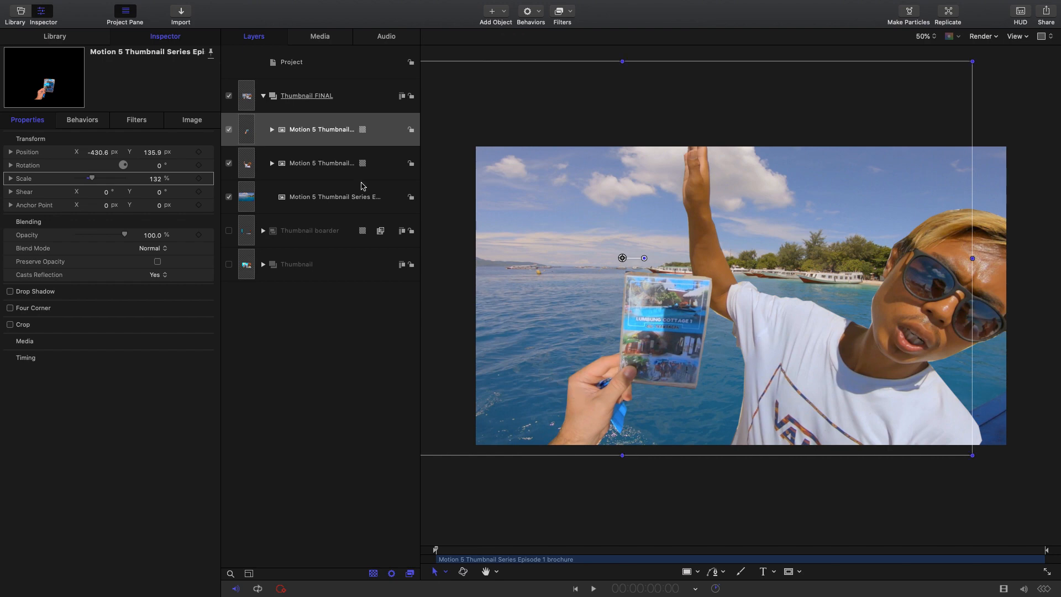
- Apply the Gaussian Blur filter to the water background layer
click(336, 198)
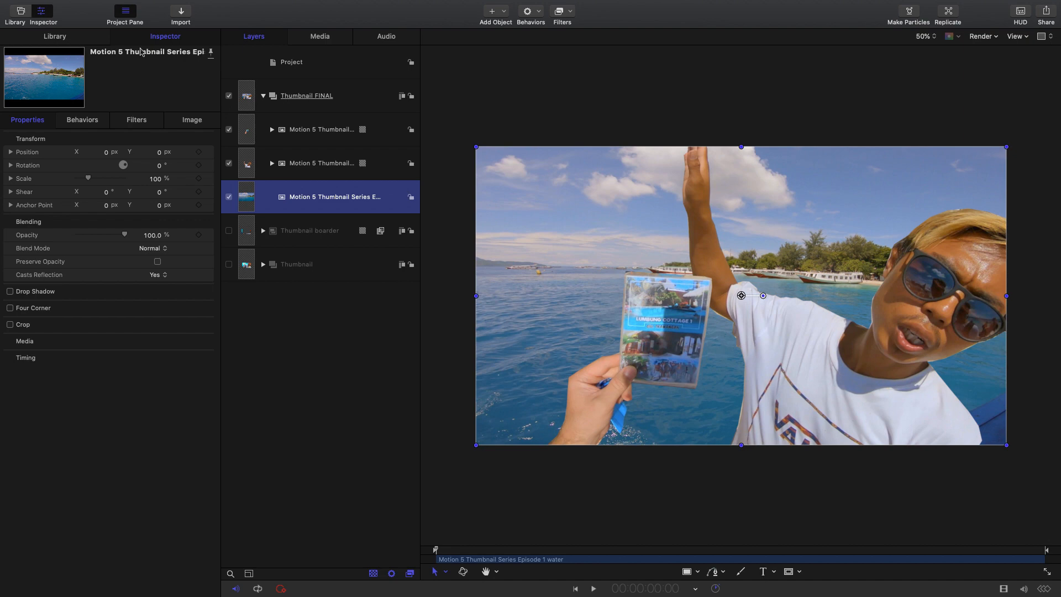
click(55, 36)
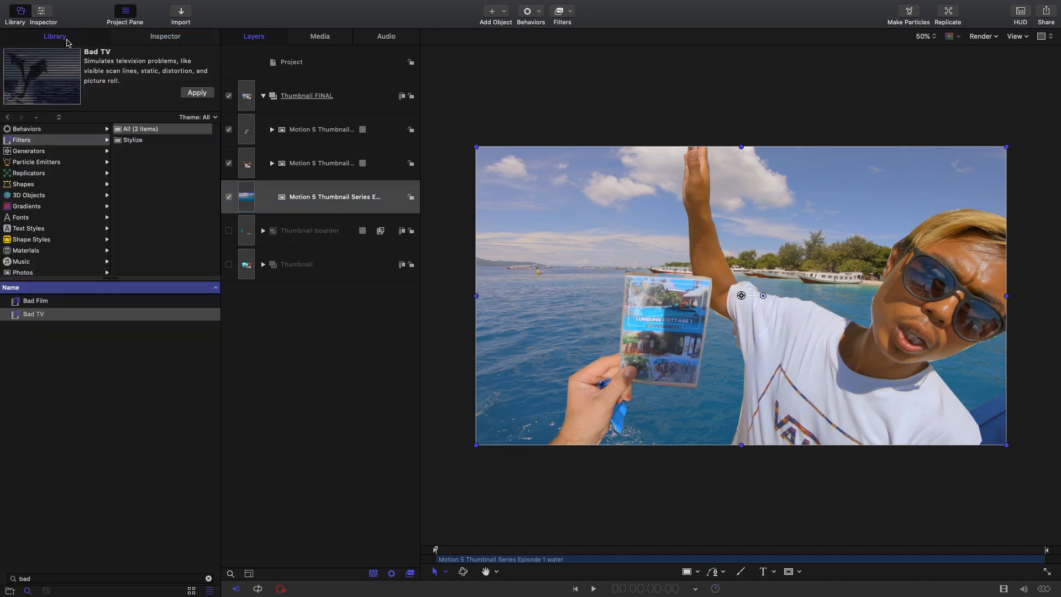
click(23, 141)
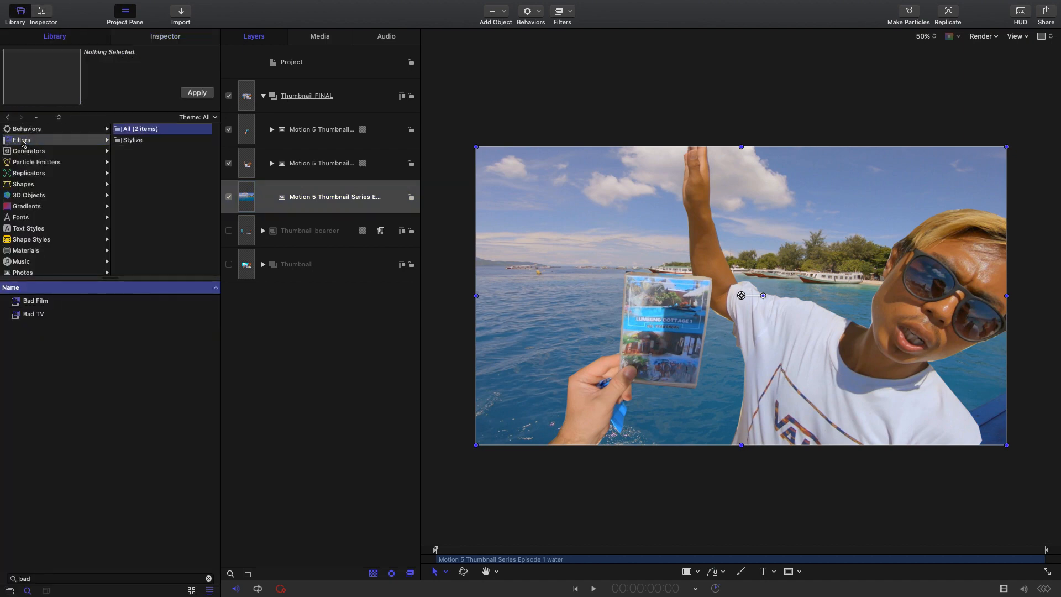
click(209, 578)
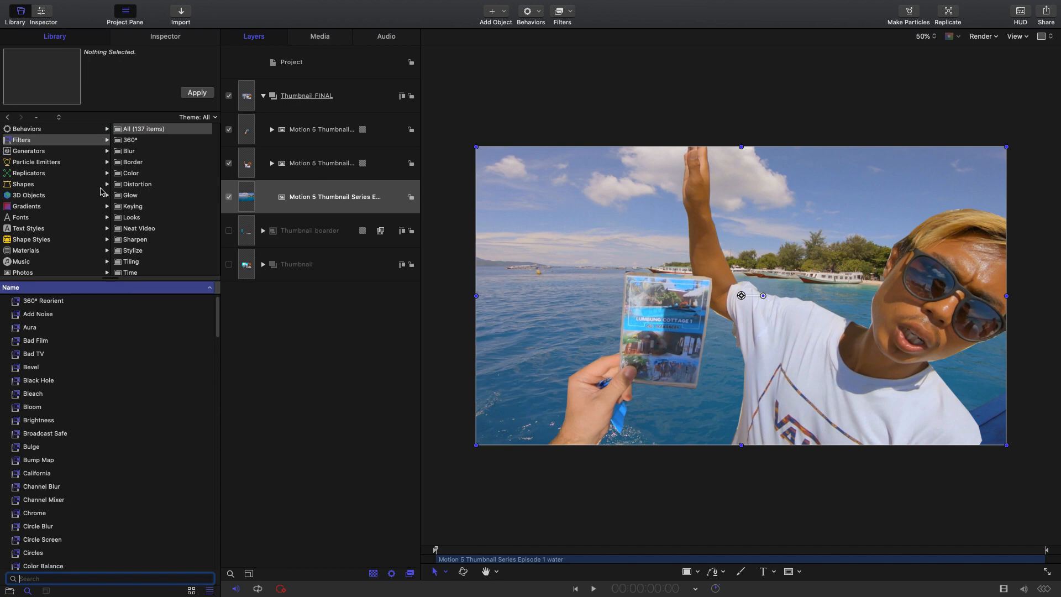
click(133, 155)
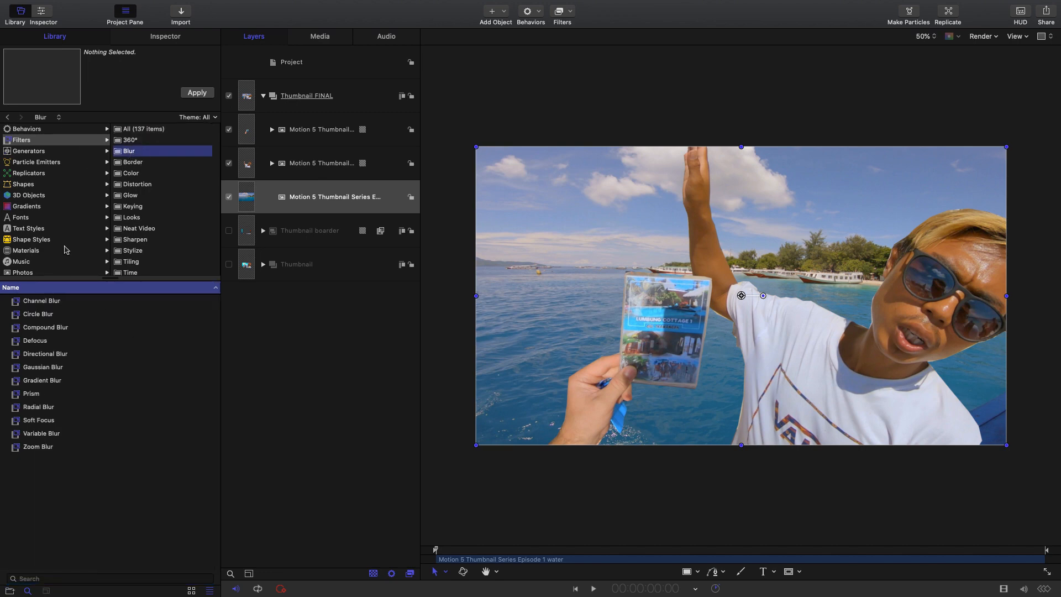
click(36, 368)
drag(37, 367, 341, 202)
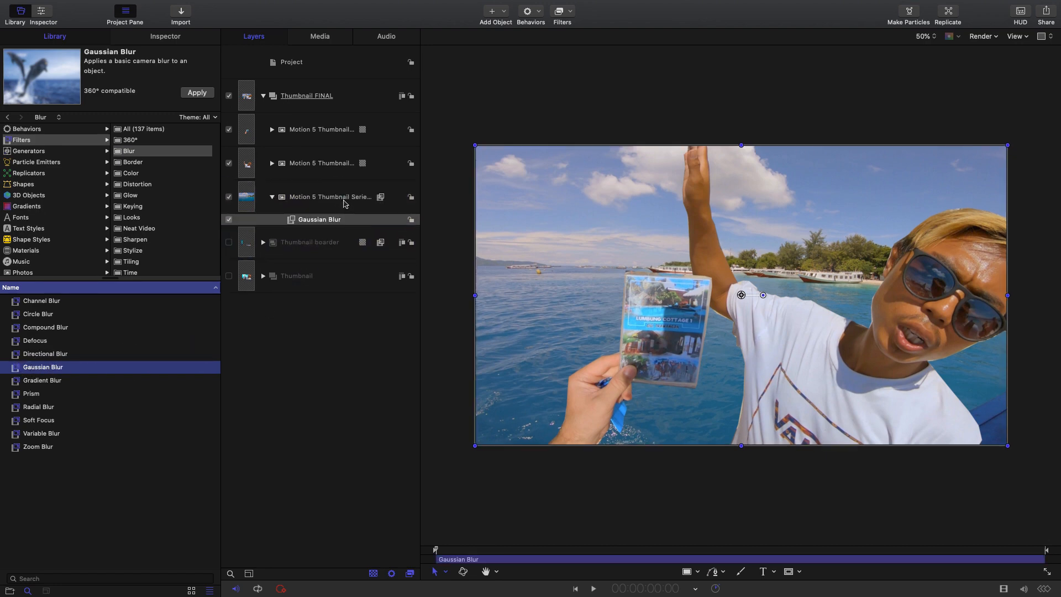
- Set the Gaussian Blur amount on the water layer to 31
click(358, 220)
mouse_move(1019, 3)
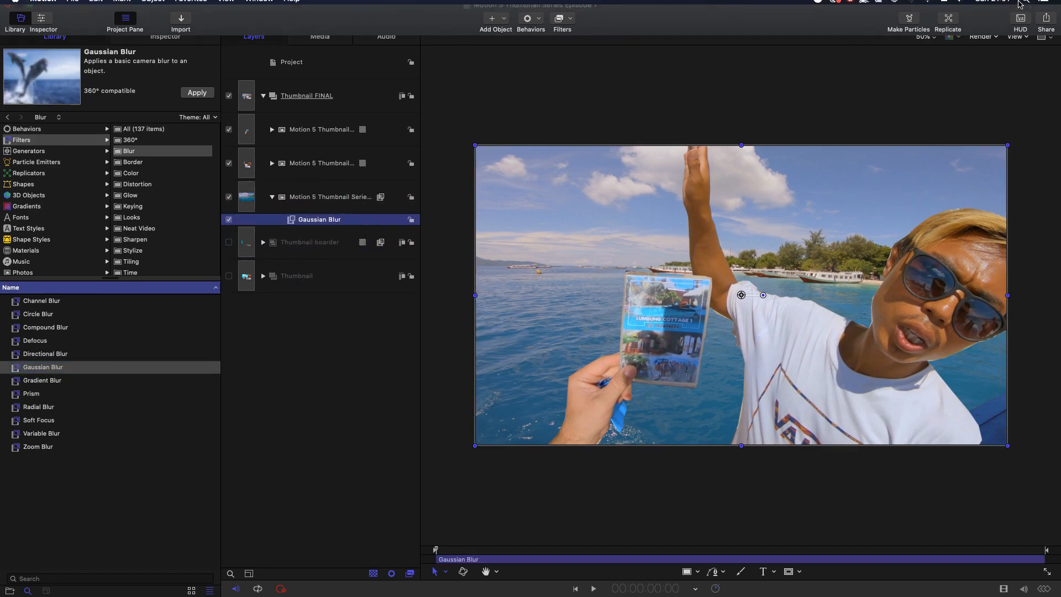
click(1020, 33)
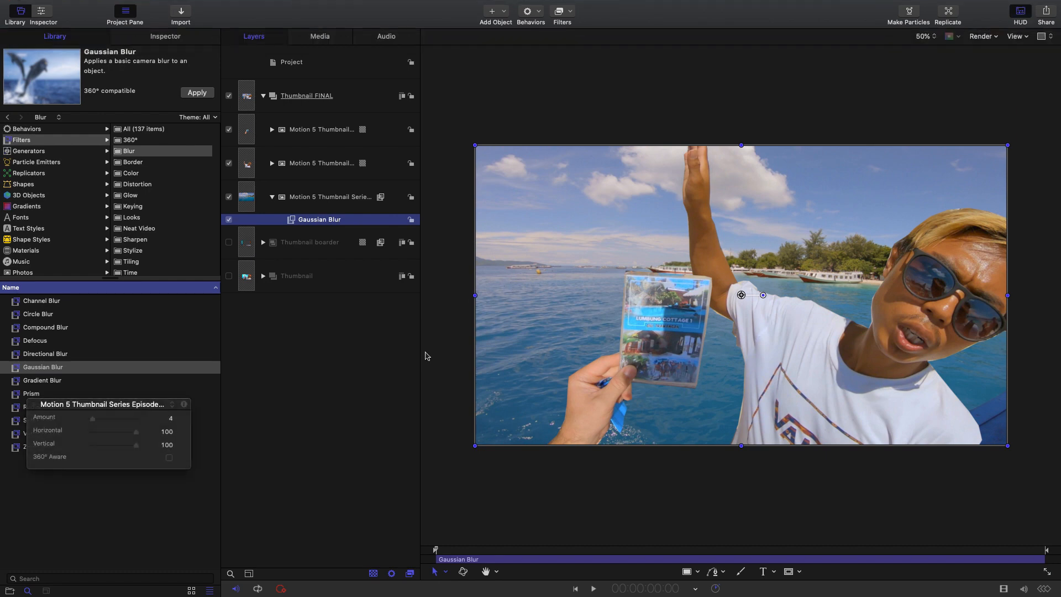
drag(159, 407, 362, 322)
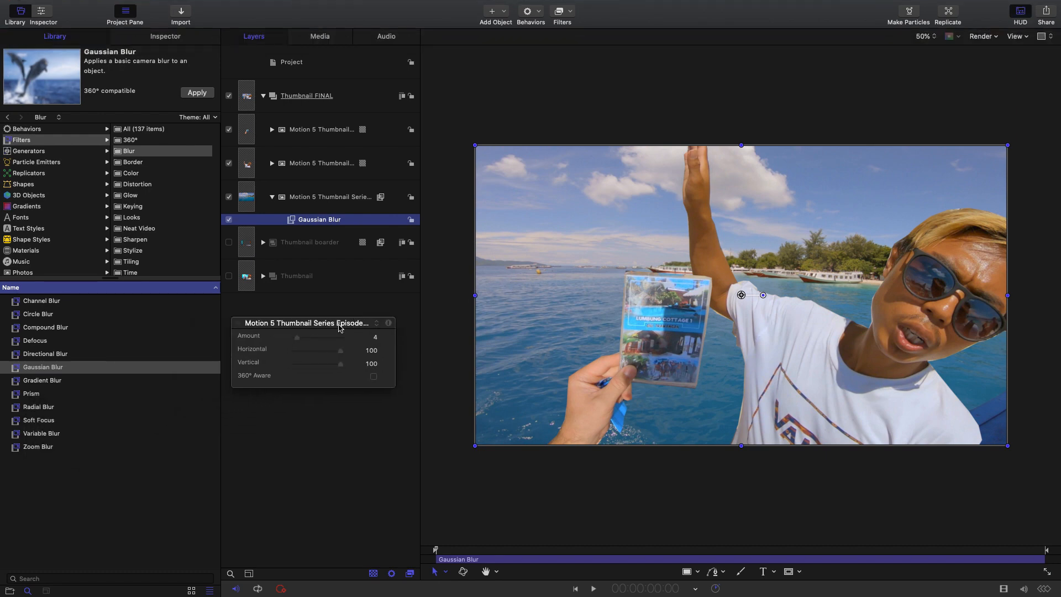
drag(302, 340, 317, 334)
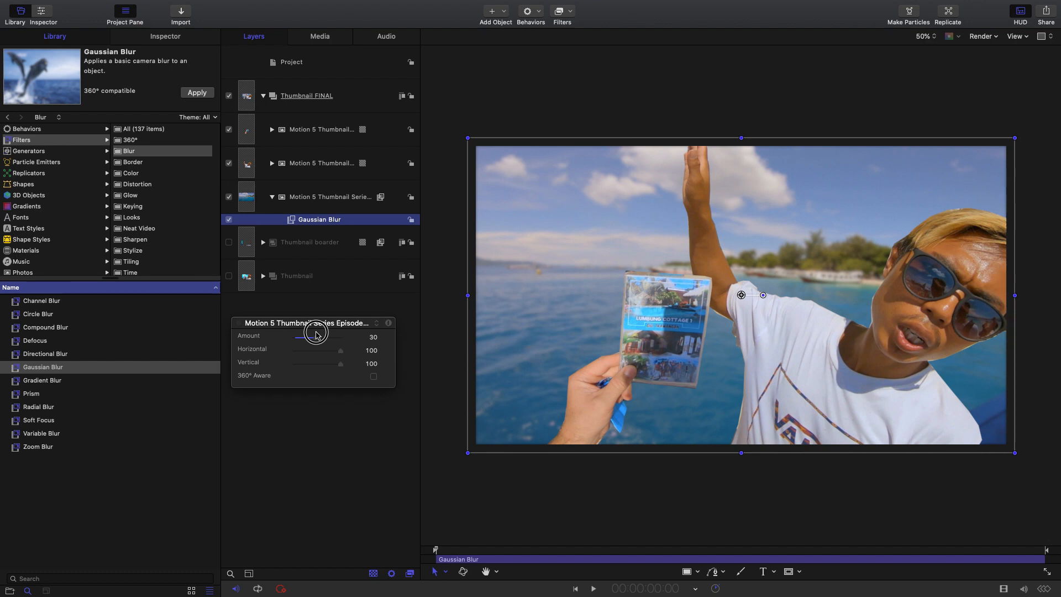
drag(316, 335, 318, 335)
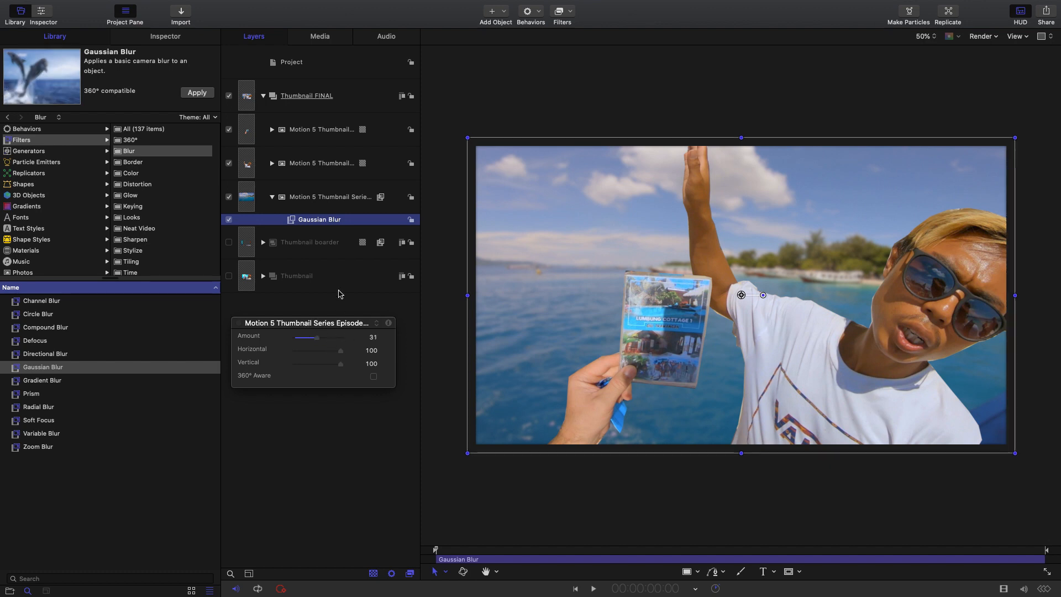
click(332, 309)
- Add a text layer reading "Tag Happy" to the Thumbnail FINAL group, placed over old mate's shirt
click(339, 100)
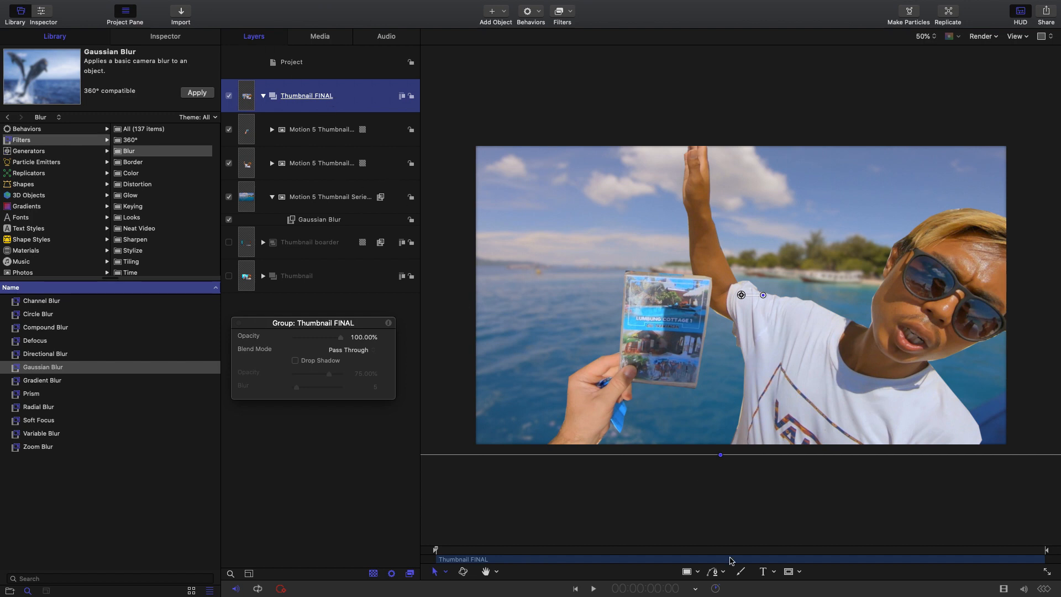
click(774, 572)
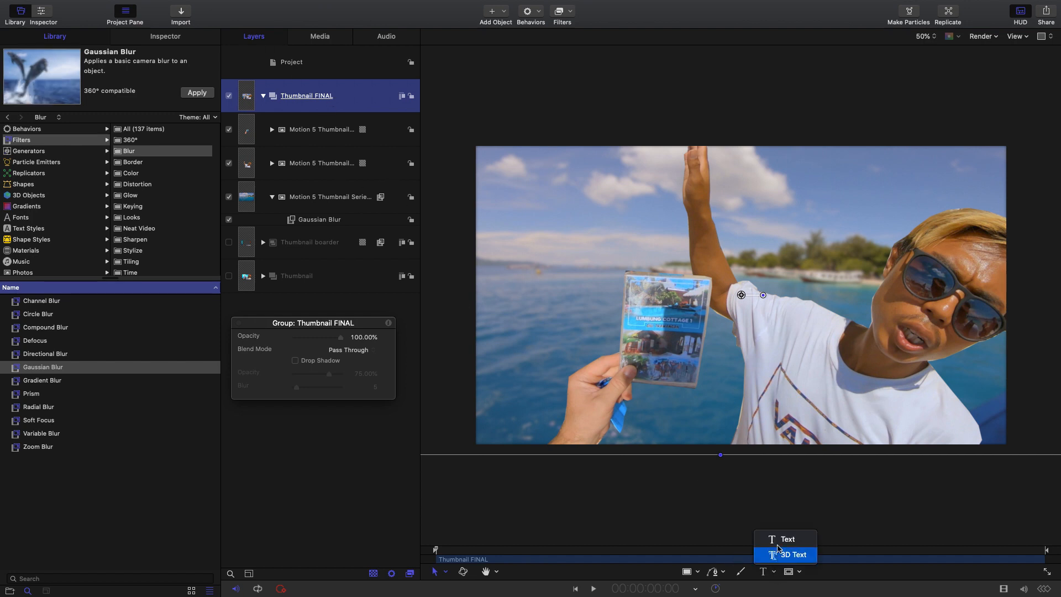
click(780, 541)
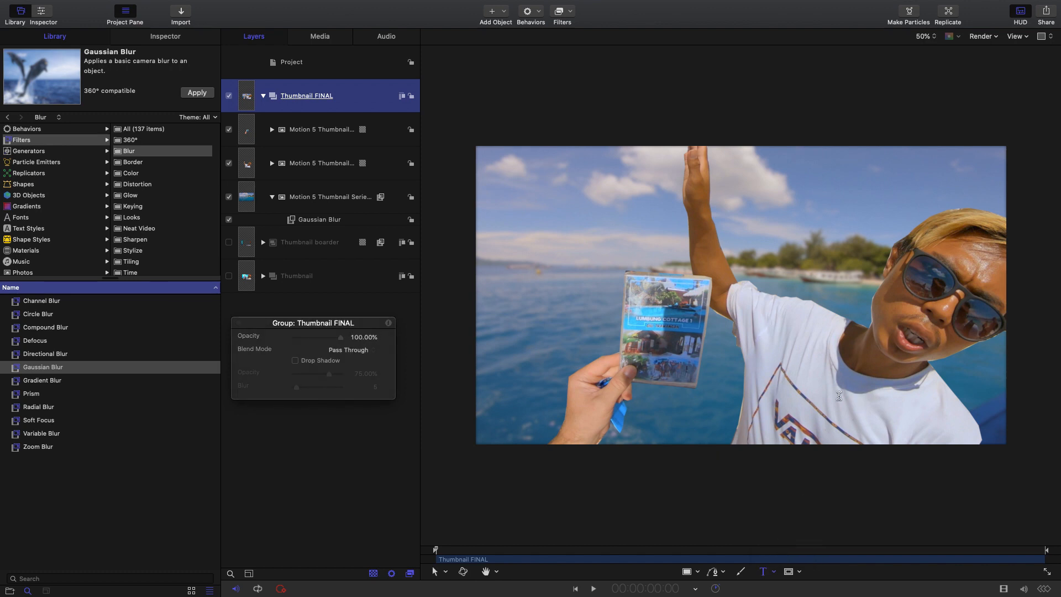
click(821, 392)
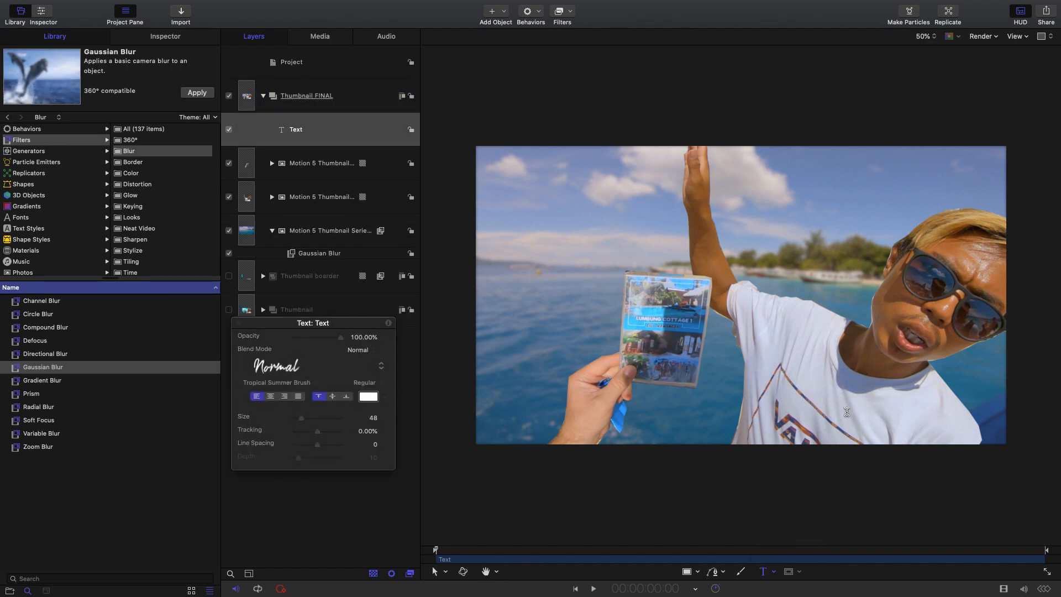
text(Tag Happy)
- Change the font of the whole Tag Happy text to Brightland
triple_click(845, 384)
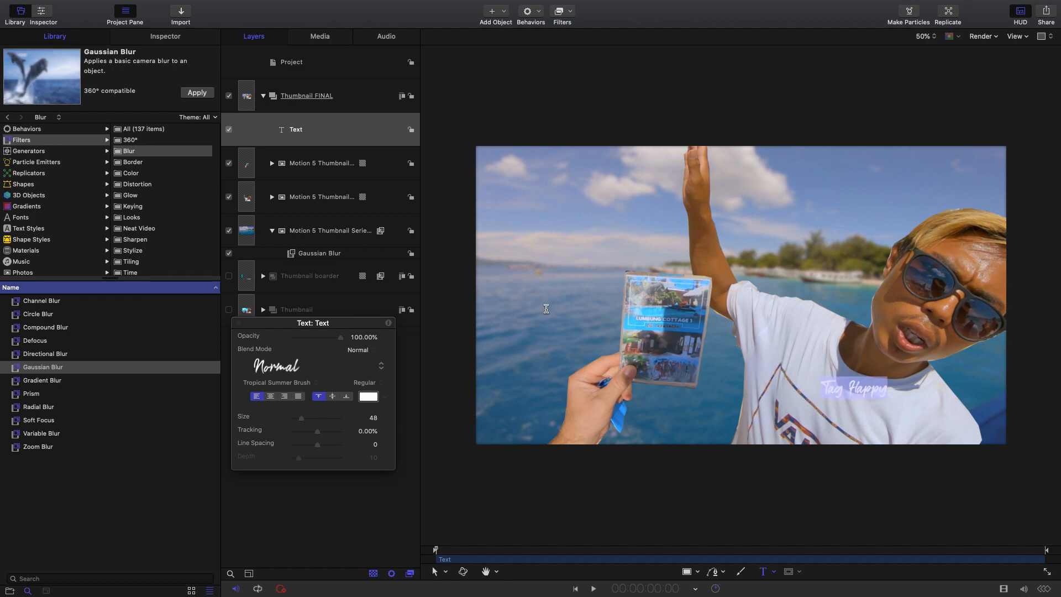
click(186, 36)
click(190, 121)
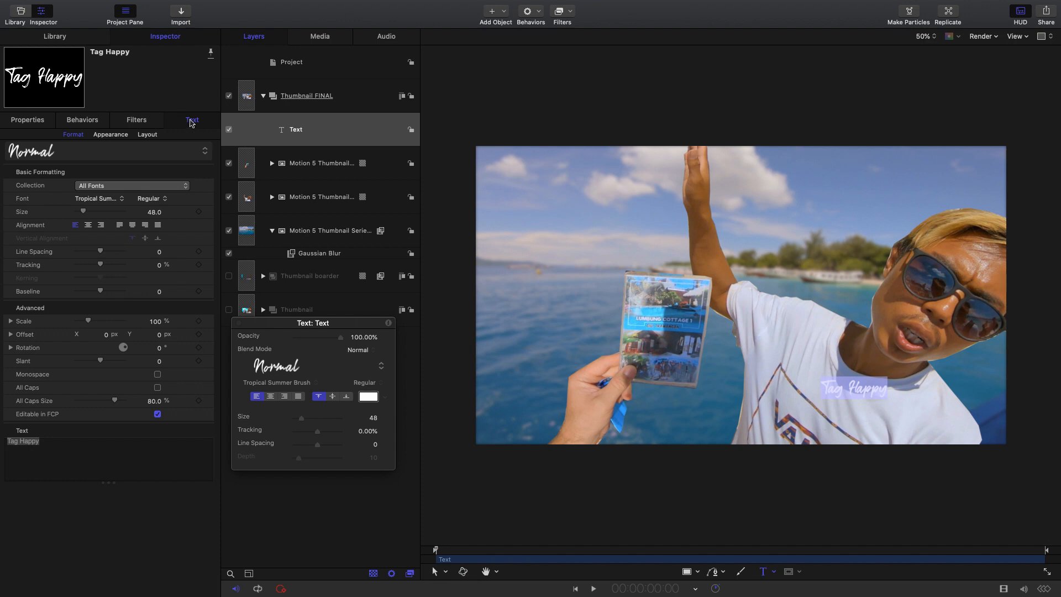
click(98, 198)
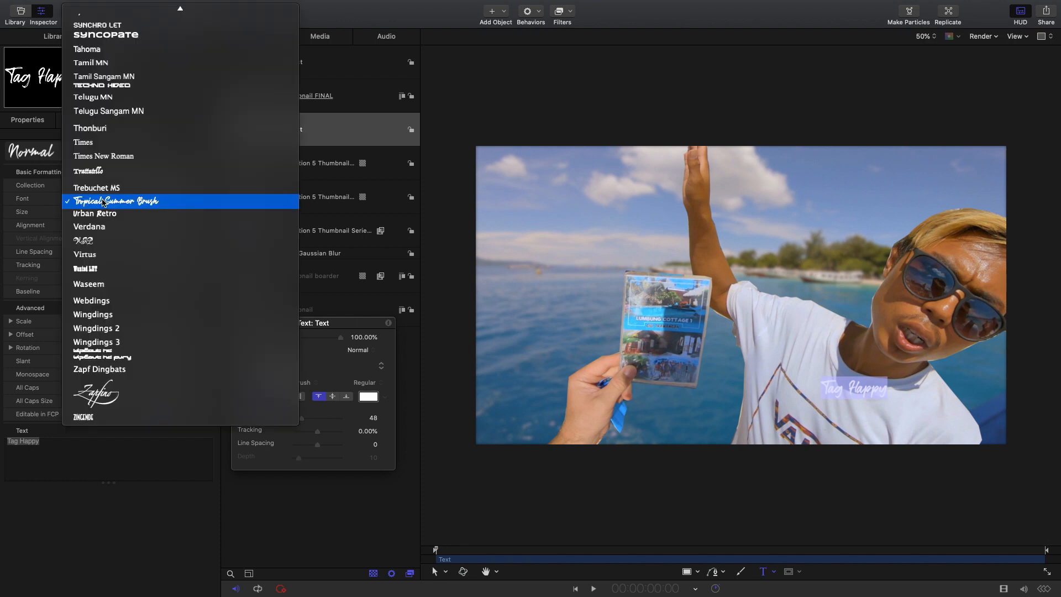
scroll(111, 171, up, 15)
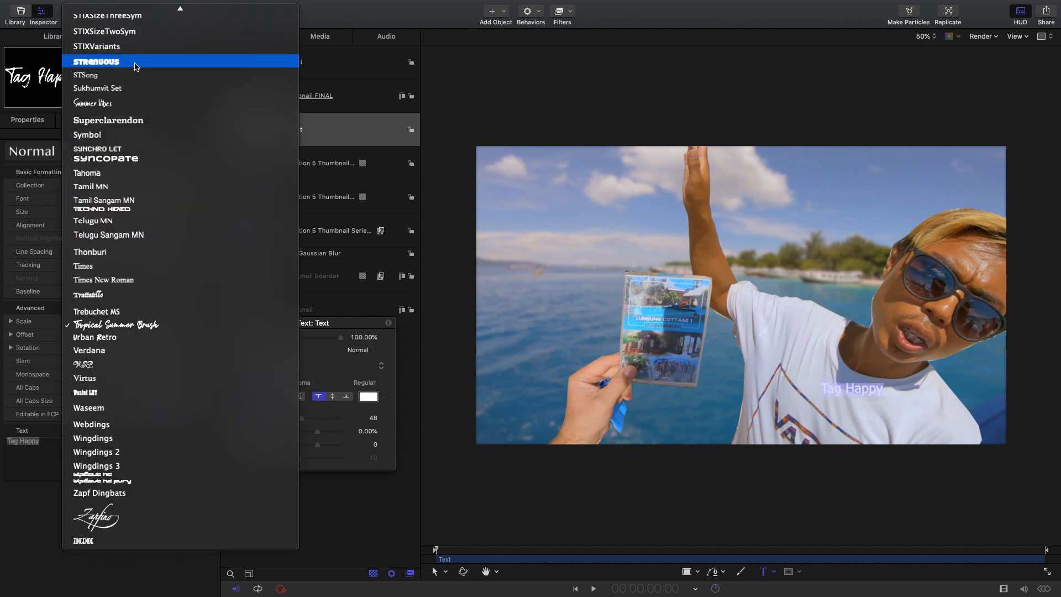
scroll(120, 235, up, 20)
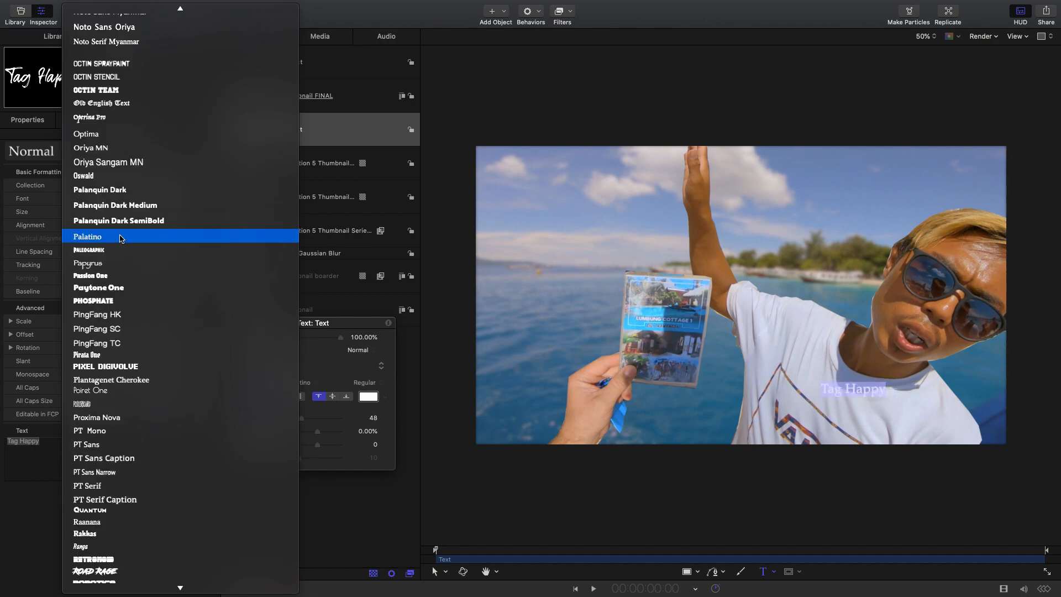
scroll(116, 287, up, 20)
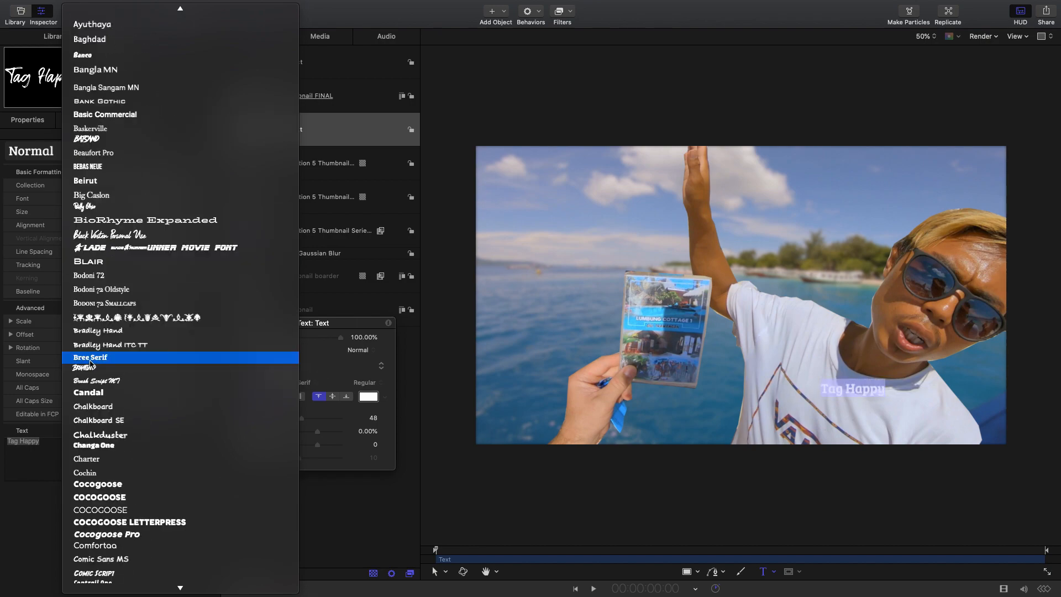
click(104, 369)
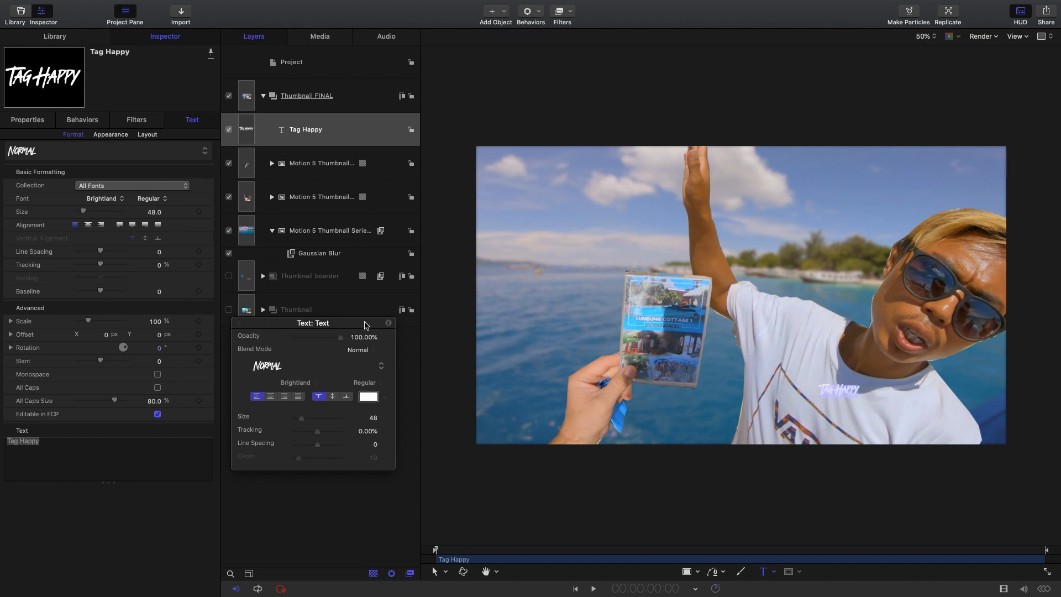
- Color the Tag Happy text yellow from the Apple color palette
drag(361, 326, 365, 333)
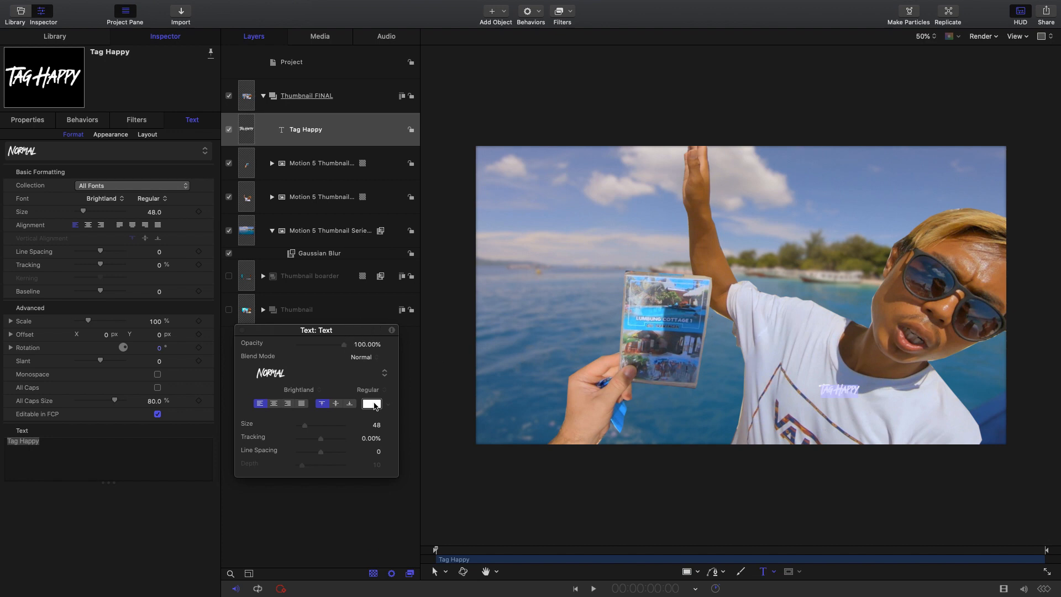
drag(361, 330, 349, 327)
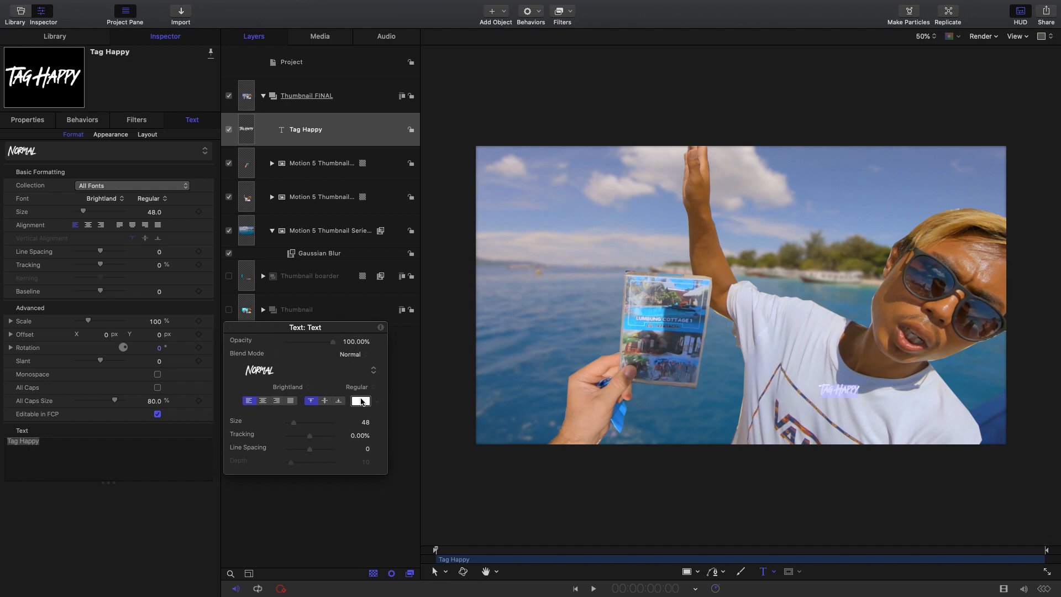
click(360, 401)
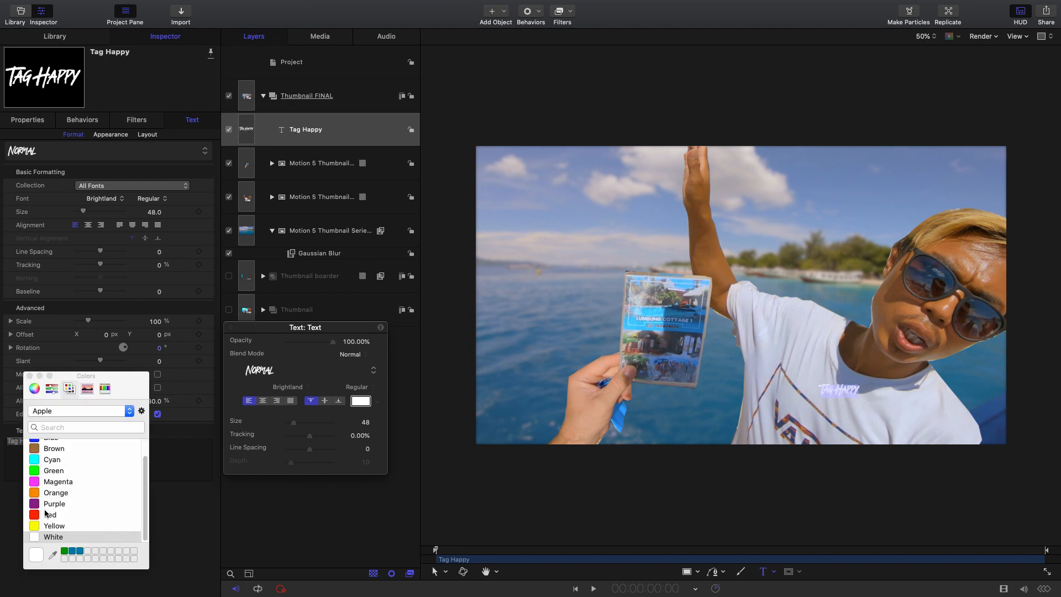
click(53, 526)
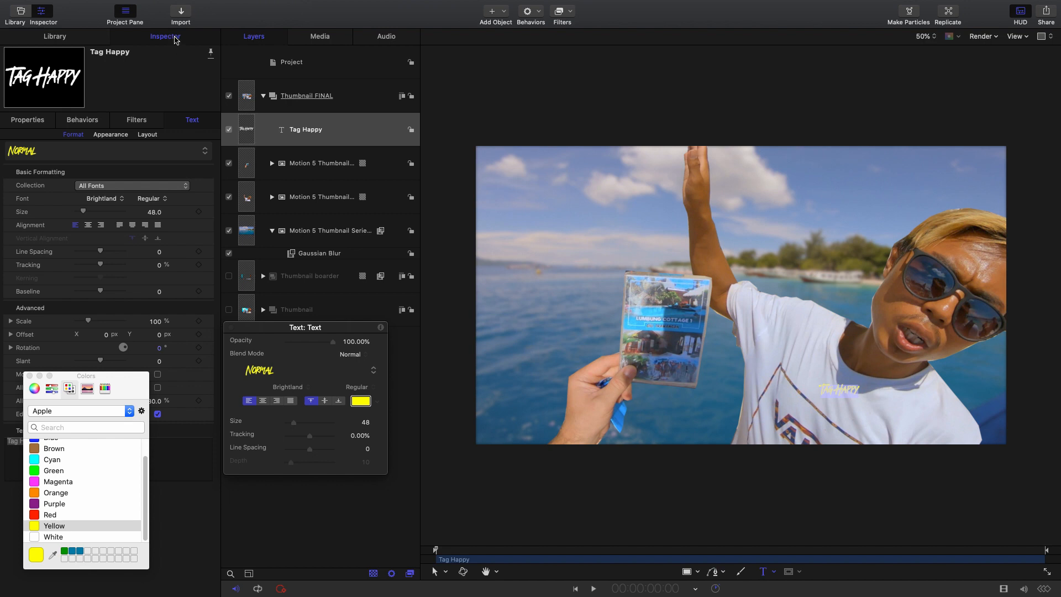
- Enlarge the Tag Happy text to size 136 and move it down and to the right on the shirt
drag(152, 208, 155, 212)
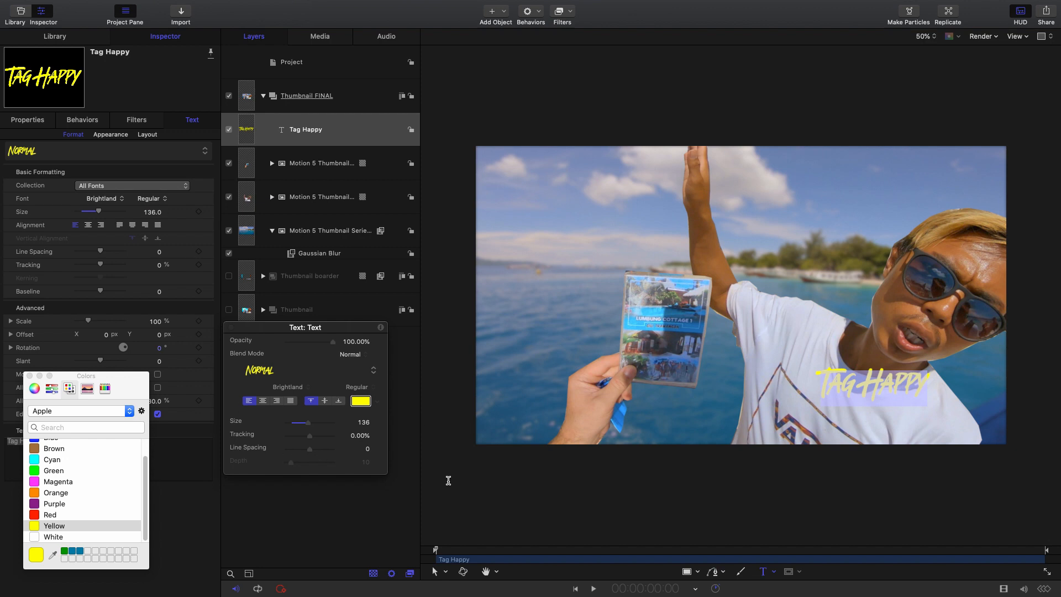
click(444, 575)
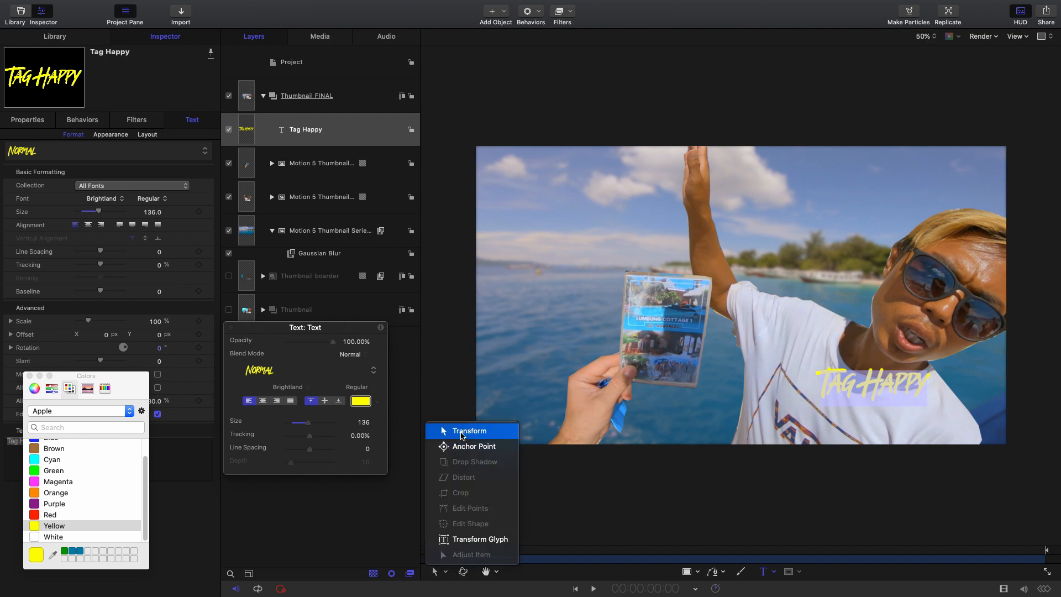
click(459, 429)
drag(856, 386, 898, 402)
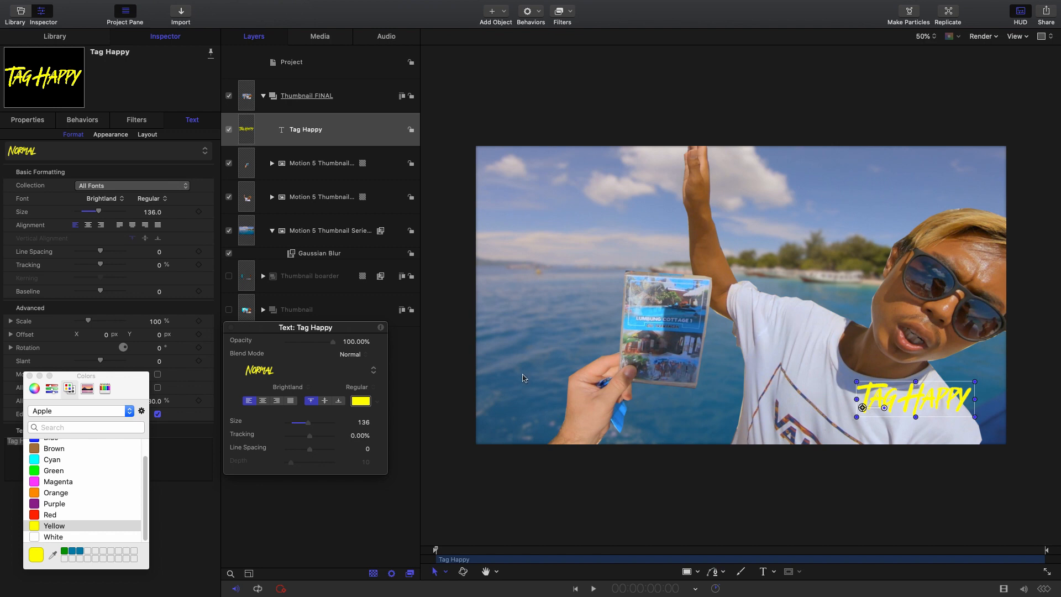
- Add a two-line text reading "HOTEL" and "HUNTING..." in the sky above the brochure
click(764, 572)
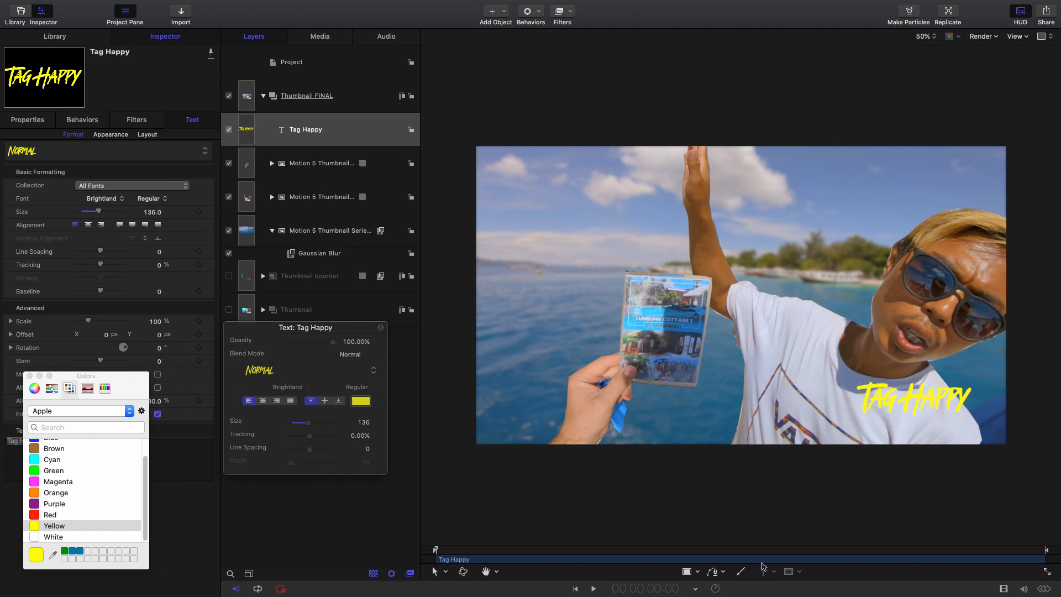
click(542, 198)
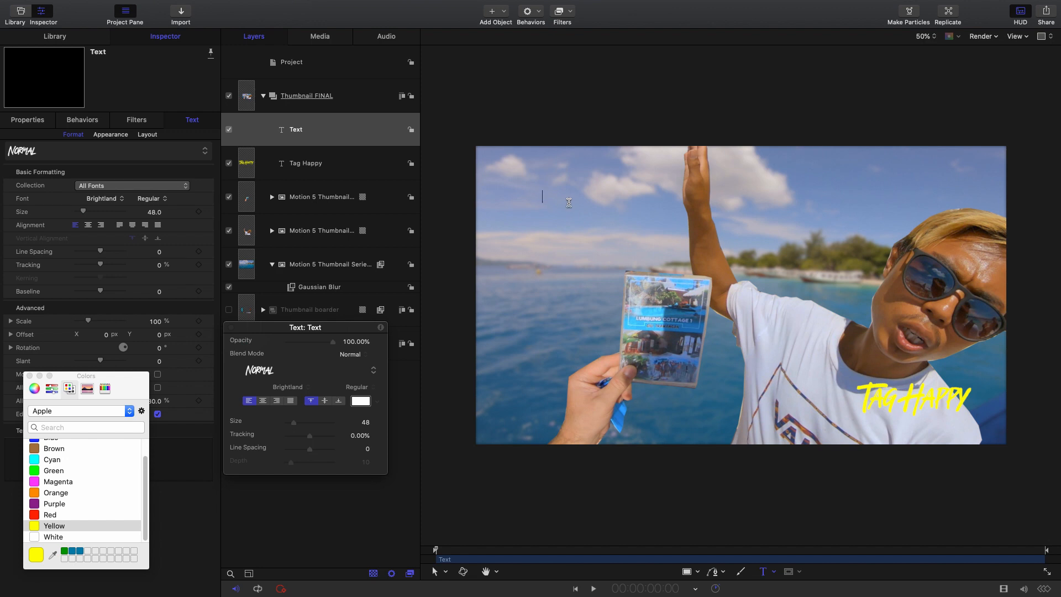
text(HOTEL)
key(Return)
text(HUNTING...)
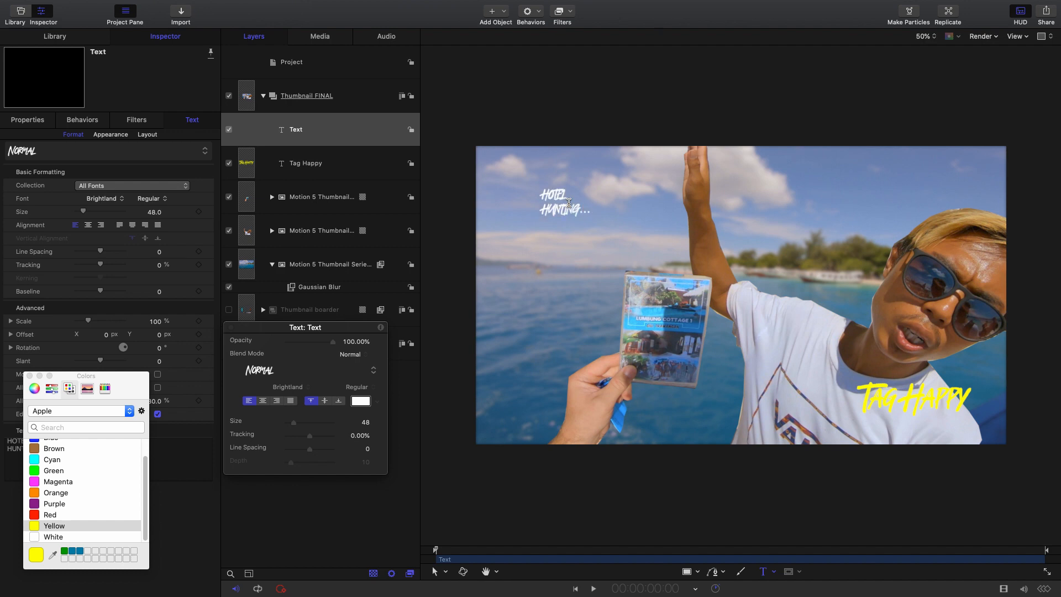
triple_click(558, 199)
double_click(578, 213)
click(563, 200)
double_click(562, 212)
double_click(560, 190)
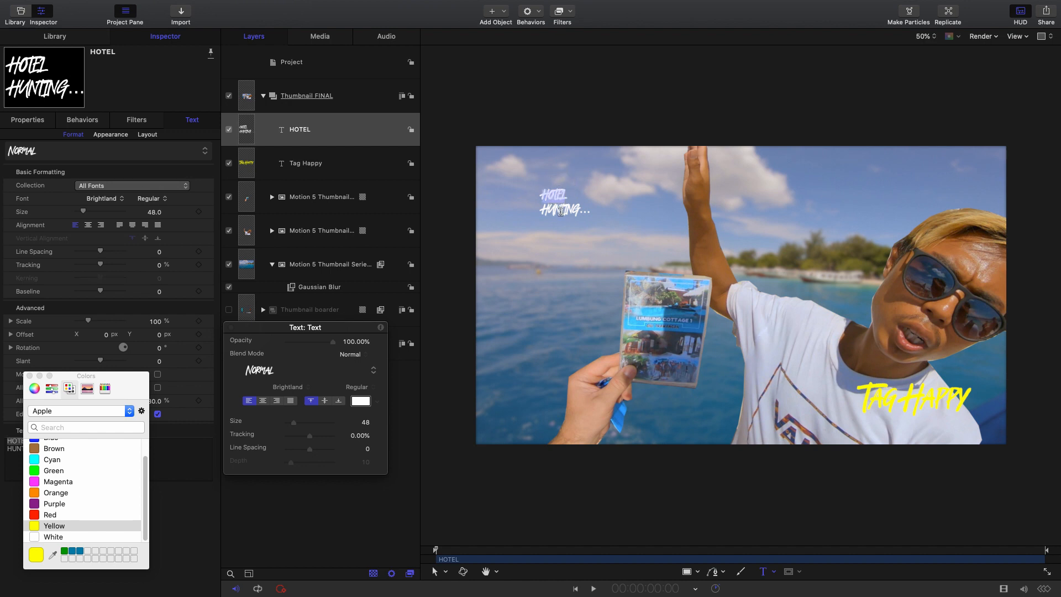
click(561, 211)
double_click(557, 195)
- Set the whole two-line HOTEL HUNTING... text to the Changa One font at size 161
drag(129, 396, 316, 379)
click(217, 360)
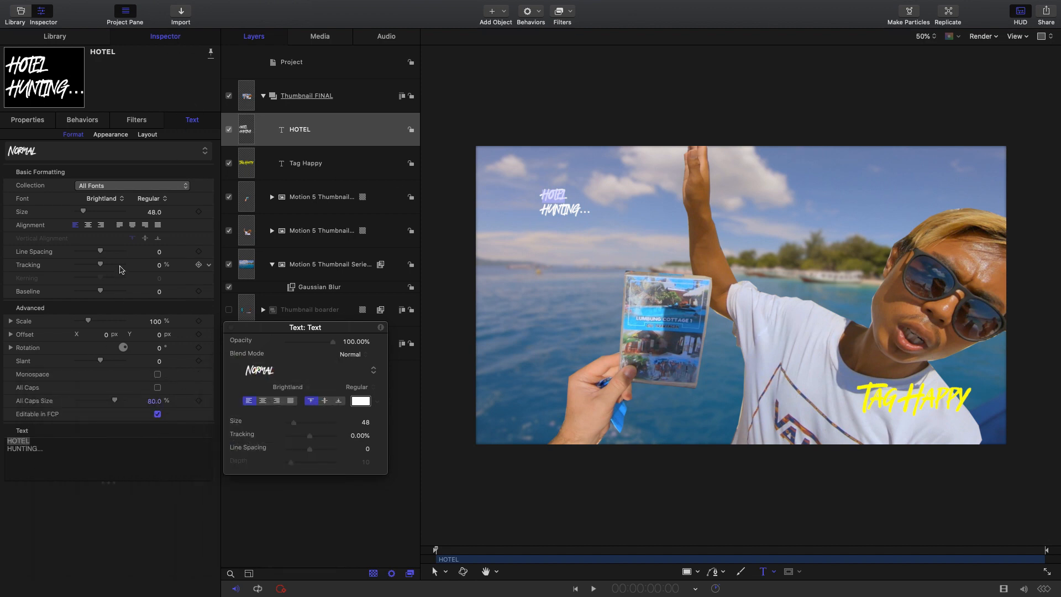
drag(46, 449, 2, 436)
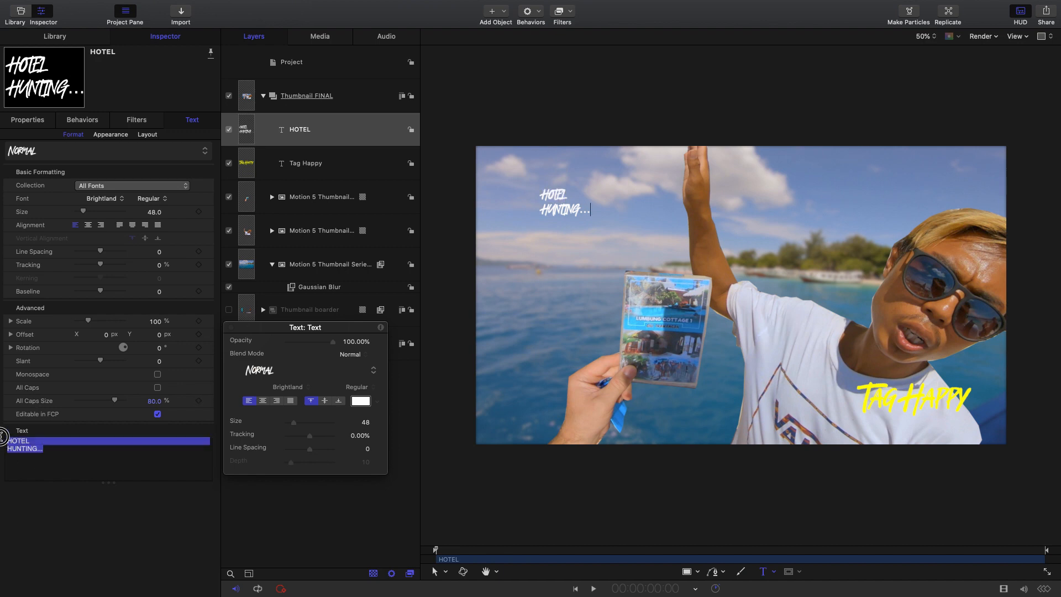
click(69, 453)
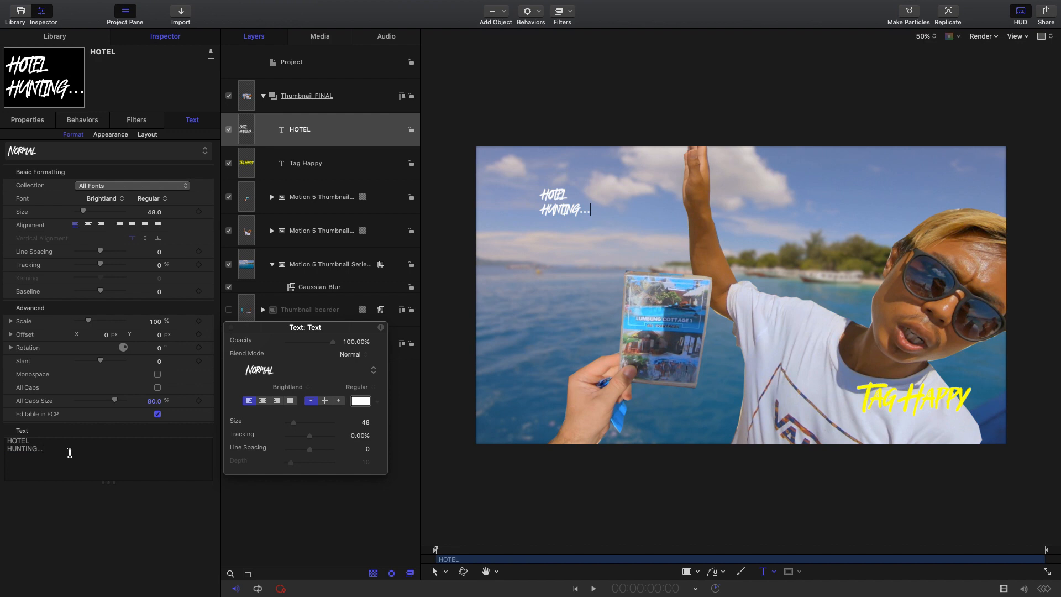
drag(54, 448, 1, 434)
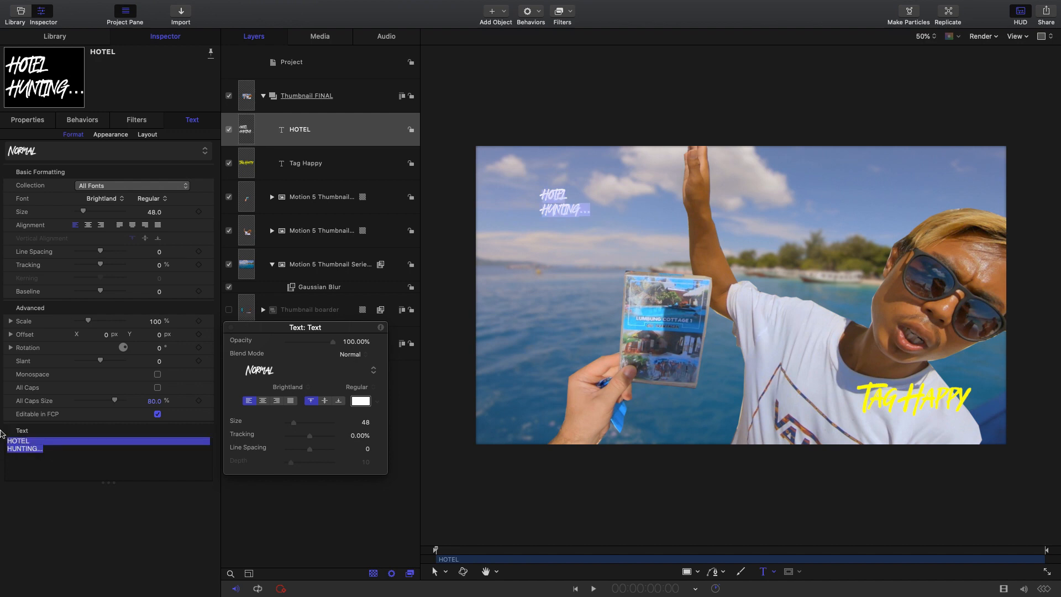
click(59, 215)
drag(164, 215, 158, 192)
click(101, 199)
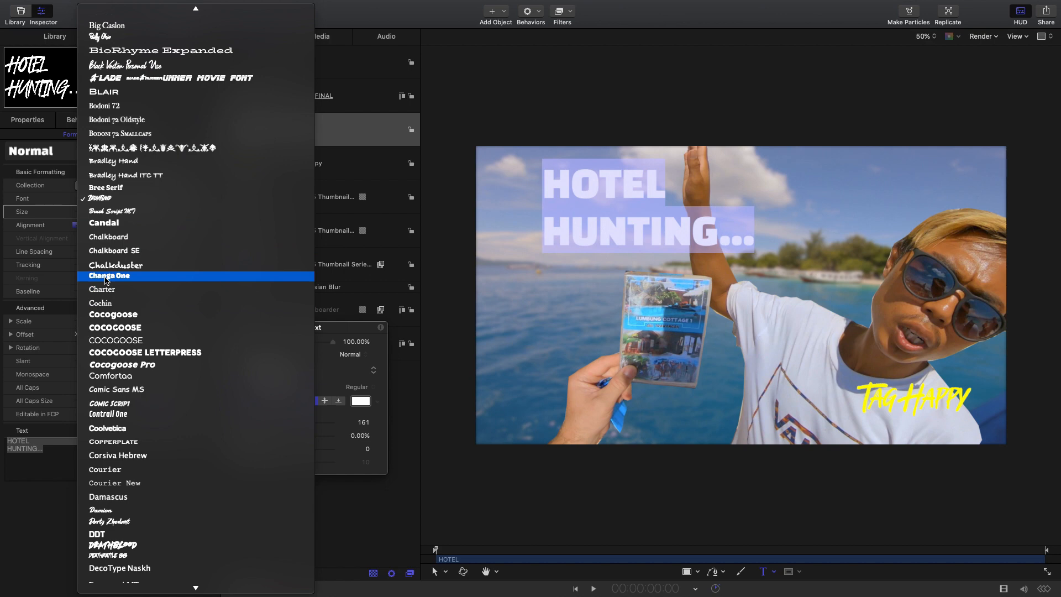
click(106, 279)
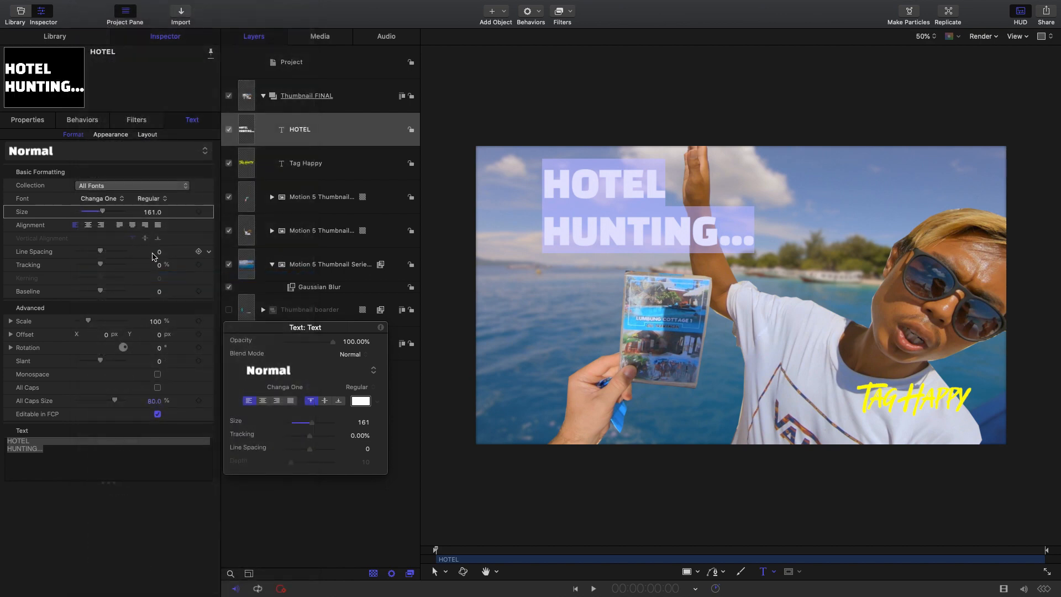
- Tighten the HOTEL HUNTING... line spacing to -36 and enlarge the text to size 202
drag(100, 251, 93, 254)
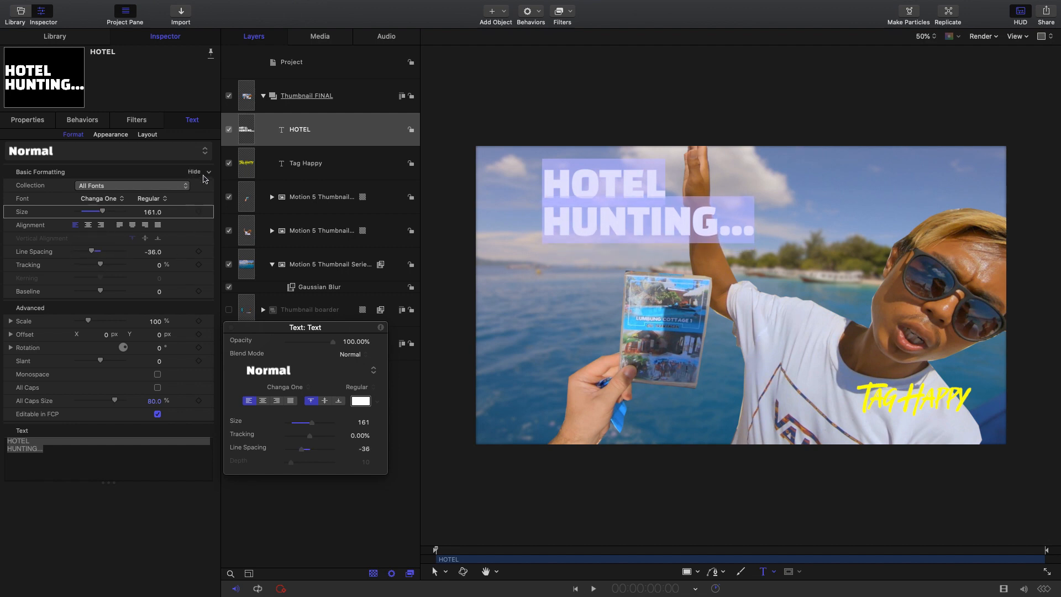
drag(148, 214, 171, 214)
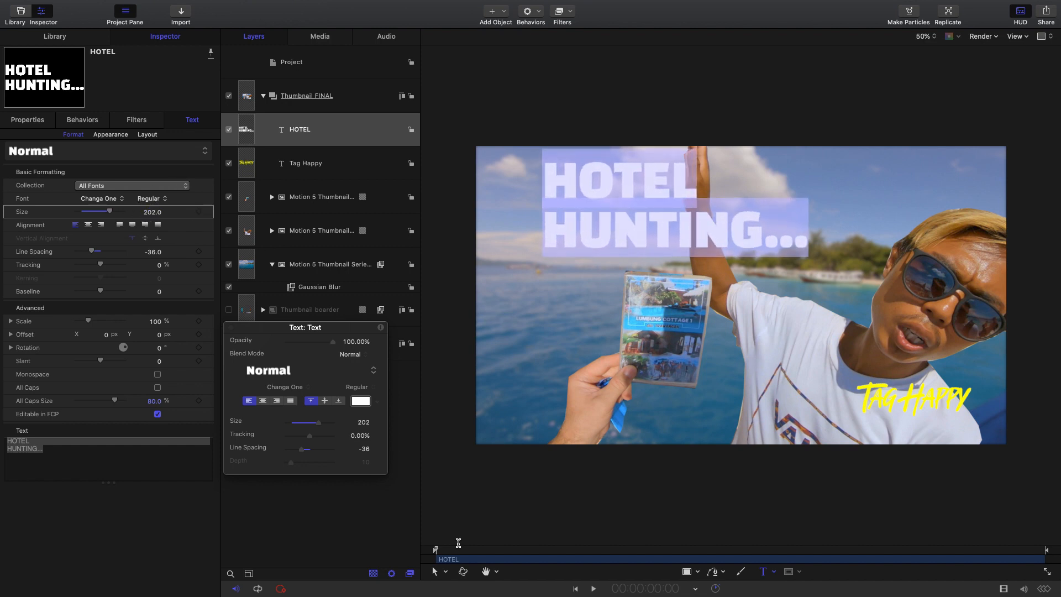
- Move the HOTEL HUNTING... title down and to the left so it sits just above the brochure
click(446, 570)
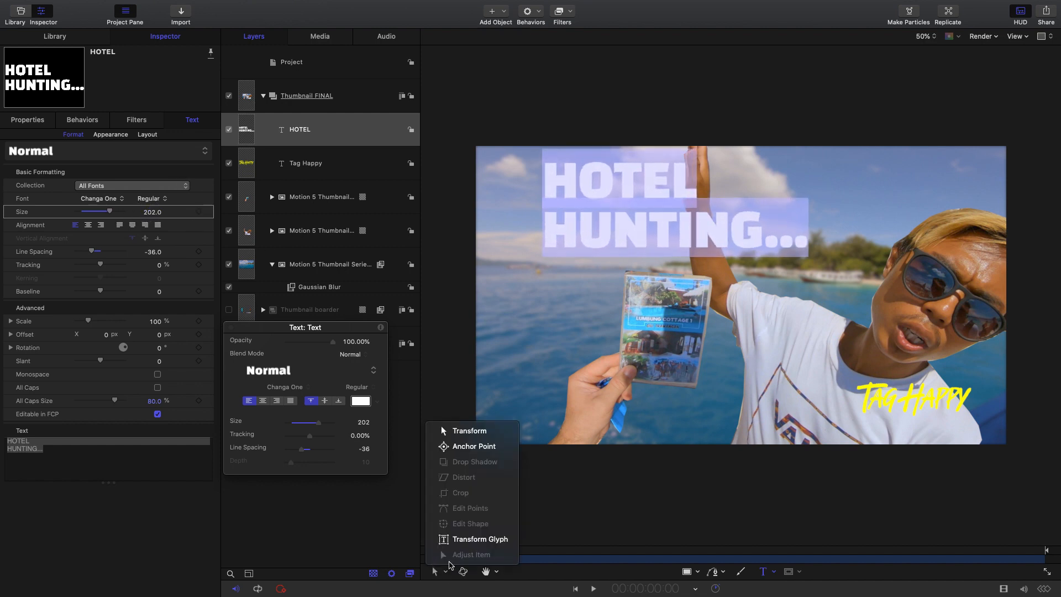
click(469, 431)
drag(562, 237, 570, 242)
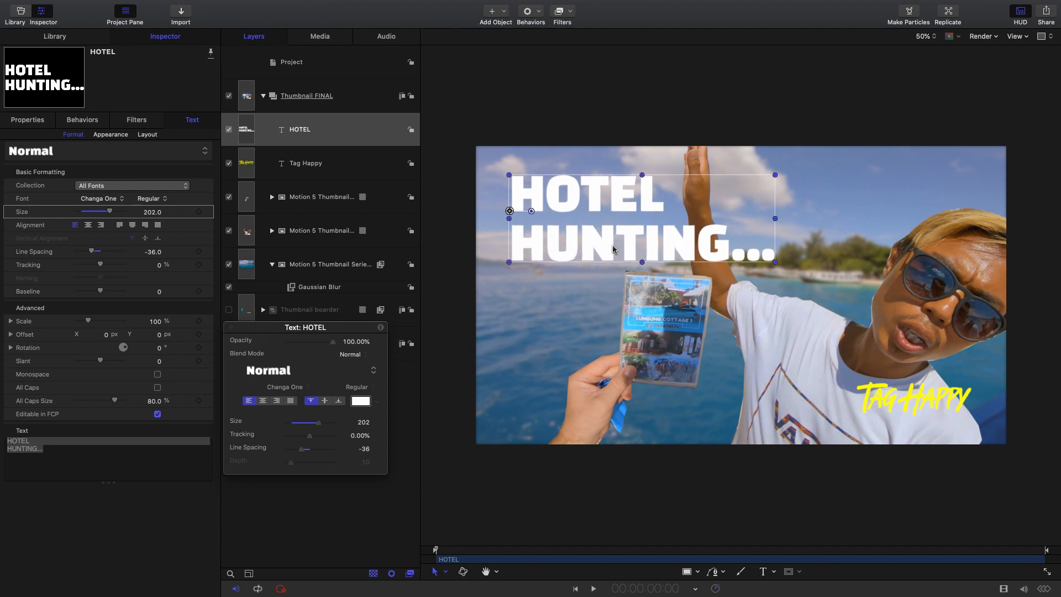
- Add a text reading "Gili T" below HUNTING... and color it magenta from the Apple color palette
click(763, 572)
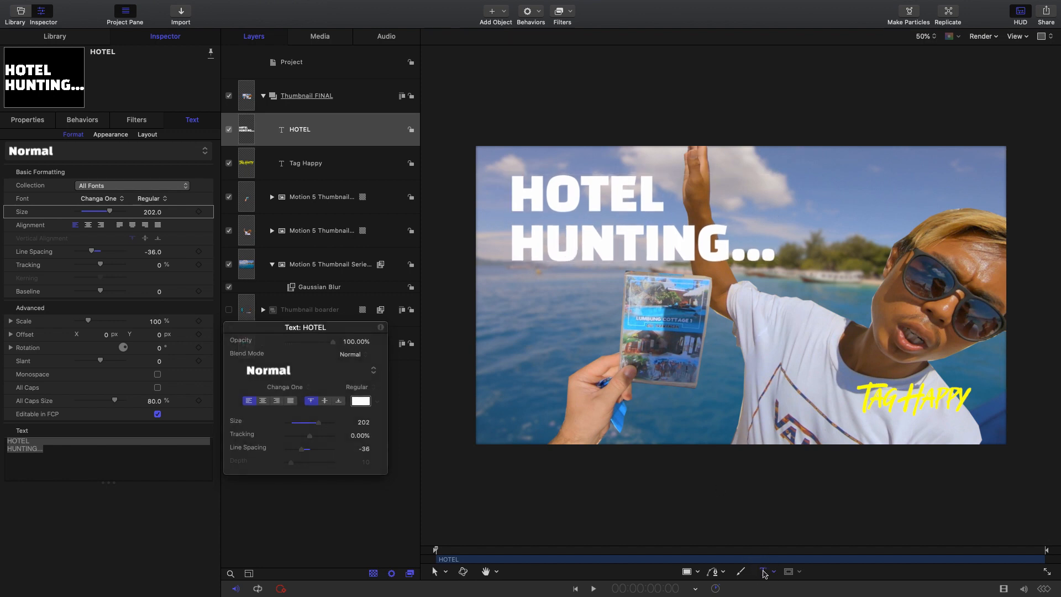
click(524, 293)
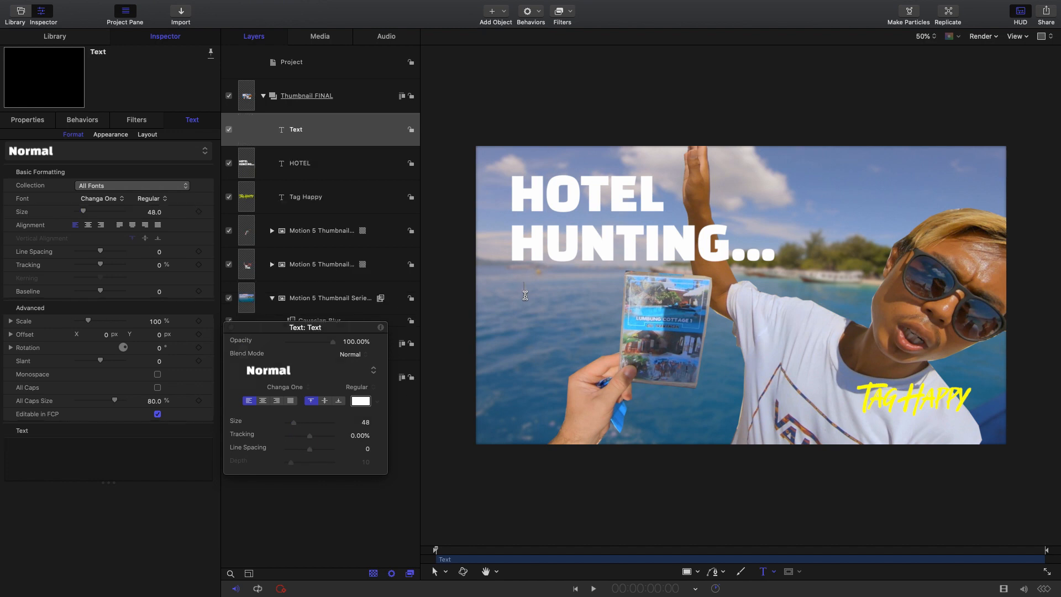
text(Gili T)
triple_click(541, 285)
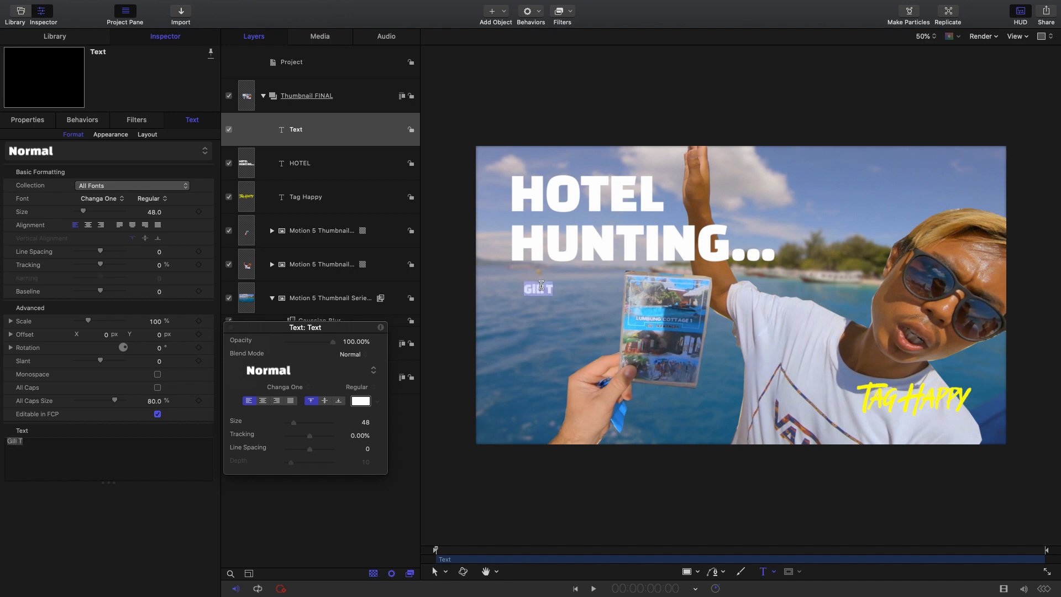
click(361, 401)
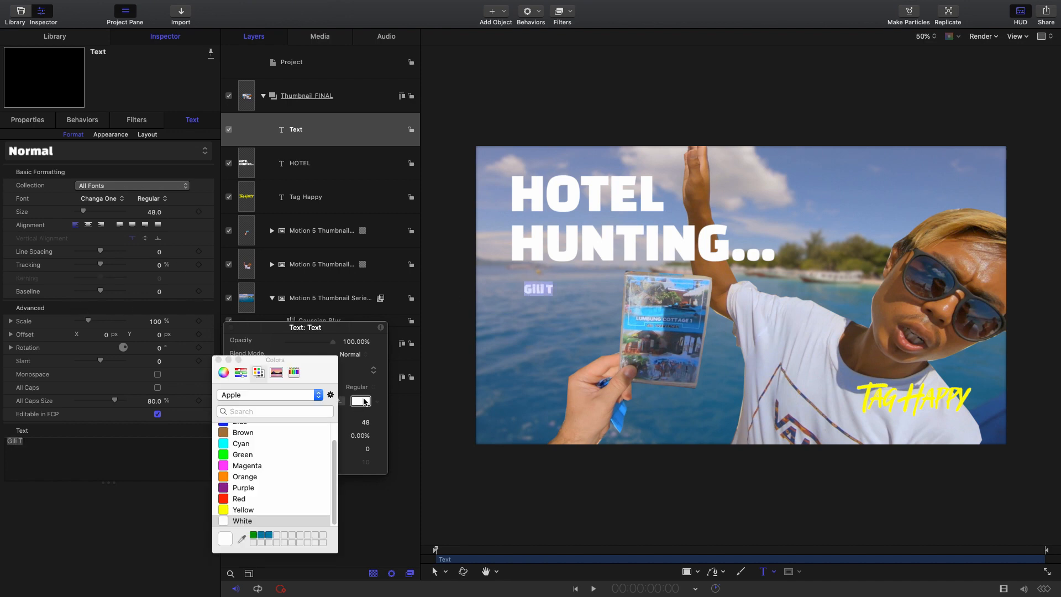
click(239, 468)
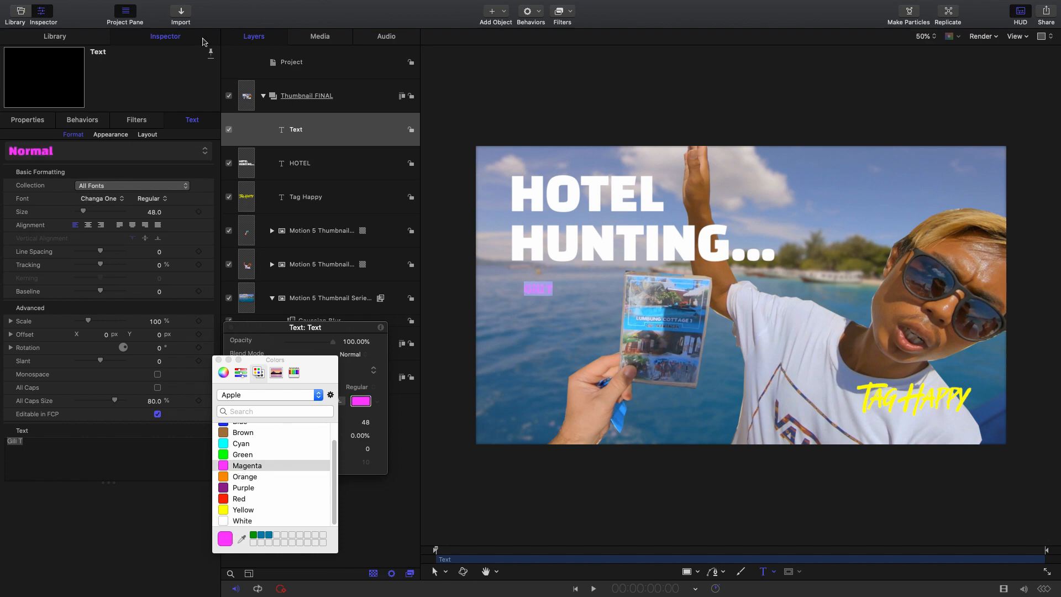
- Change the Gili T text to the Tropical Summer Brush font and enlarge it to size 174
click(93, 198)
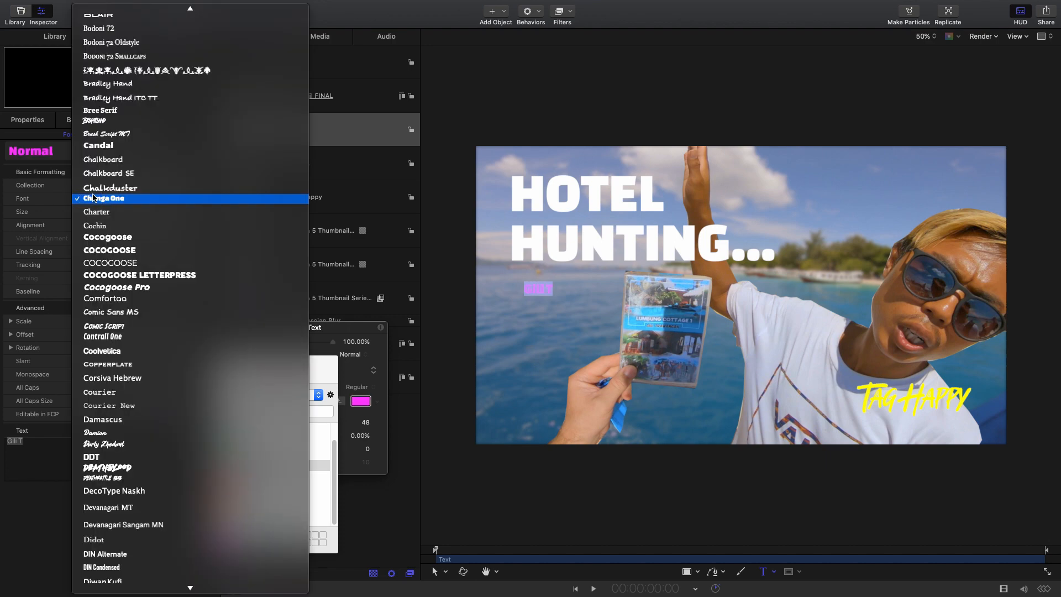
scroll(140, 263, down, 15)
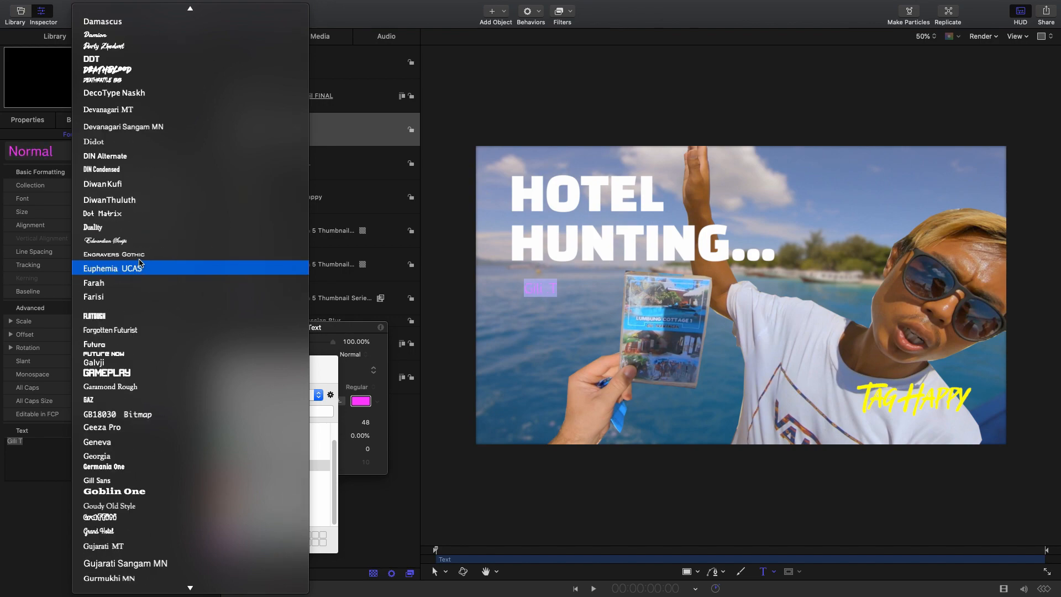
scroll(140, 263, down, 15)
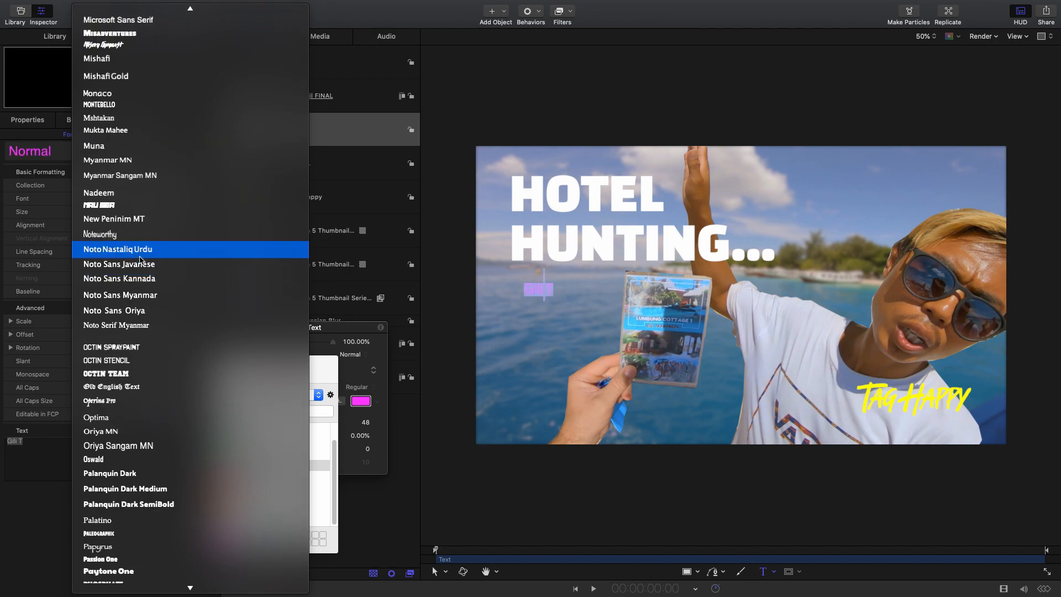
scroll(140, 261, down, 15)
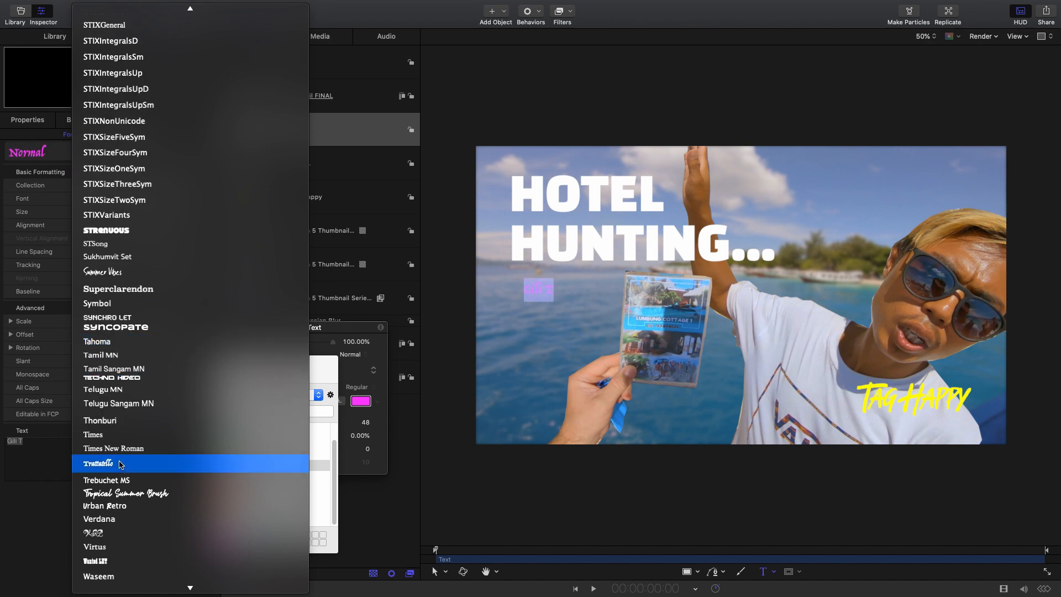
click(116, 494)
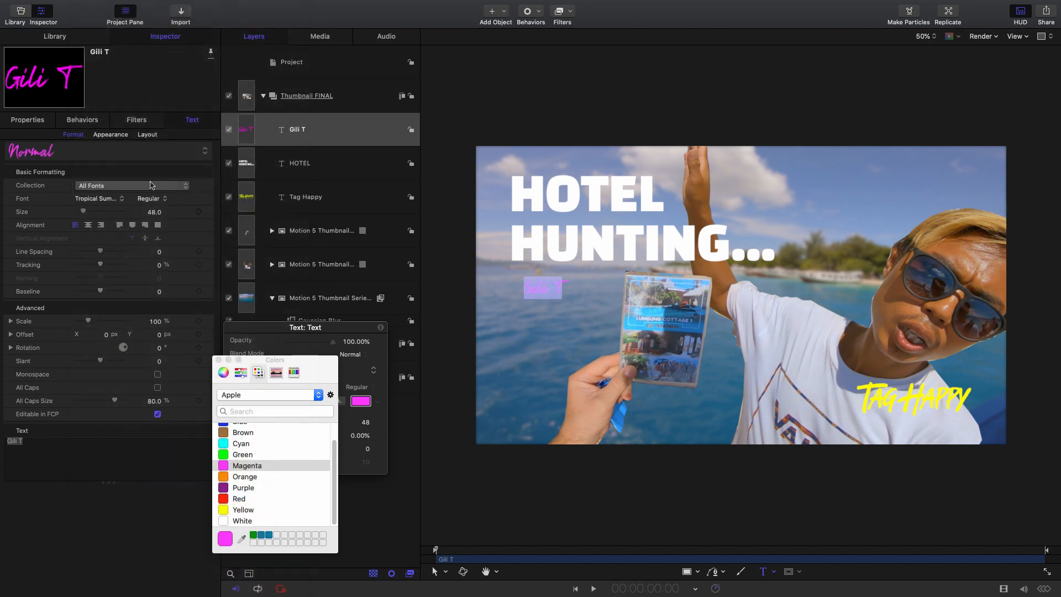
mouse_move(153, 215)
mouse_down()
mouse_move(214, 215)
mouse_move(160, 211)
mouse_up()
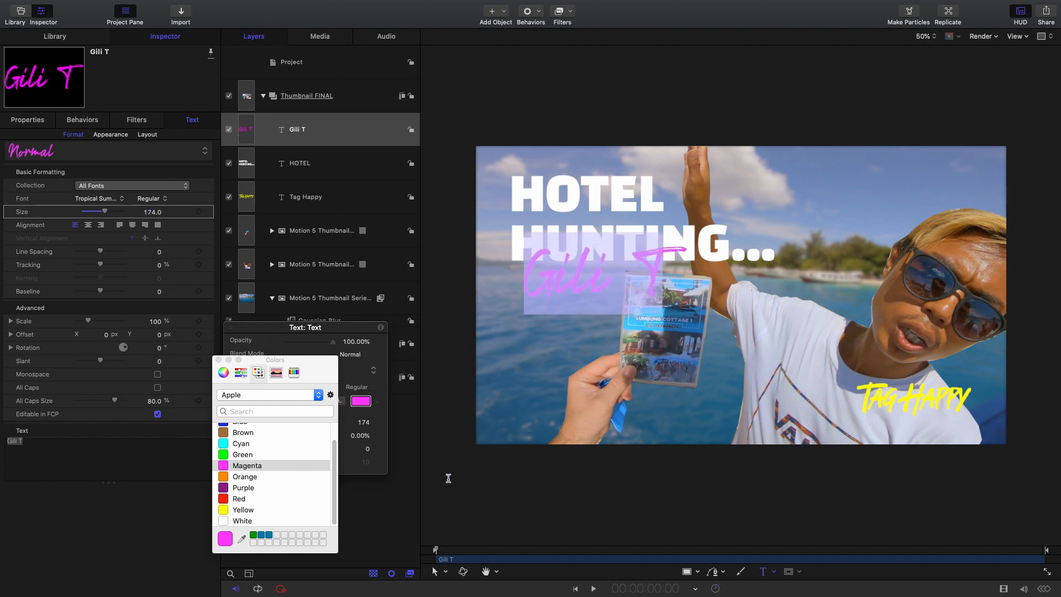
- Move the Gili T text under HUNTING..., aligned with its left edge, and close the floating text and color windows
click(446, 573)
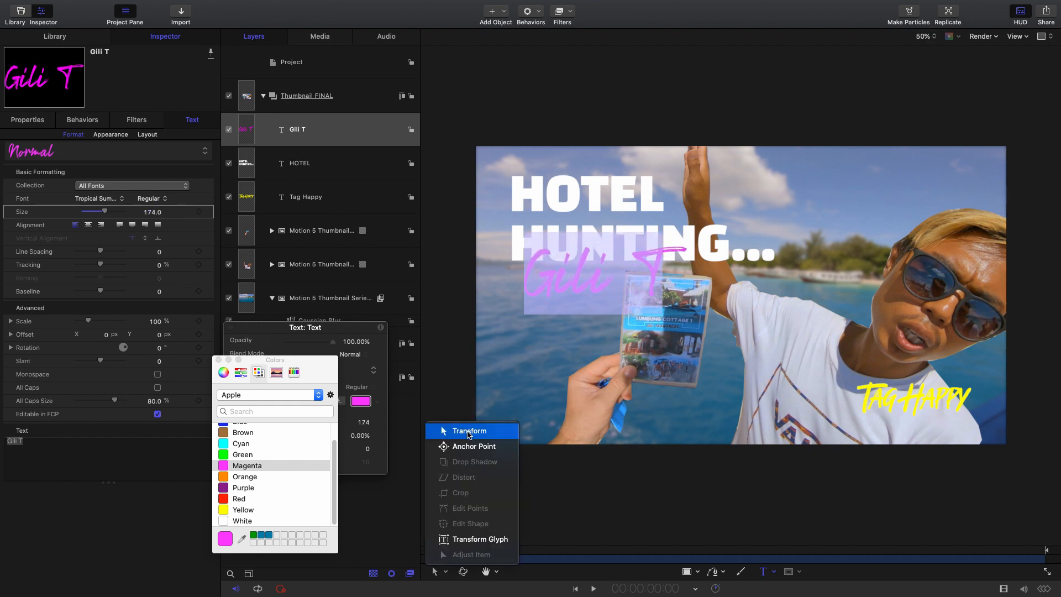
click(465, 429)
drag(577, 285, 574, 305)
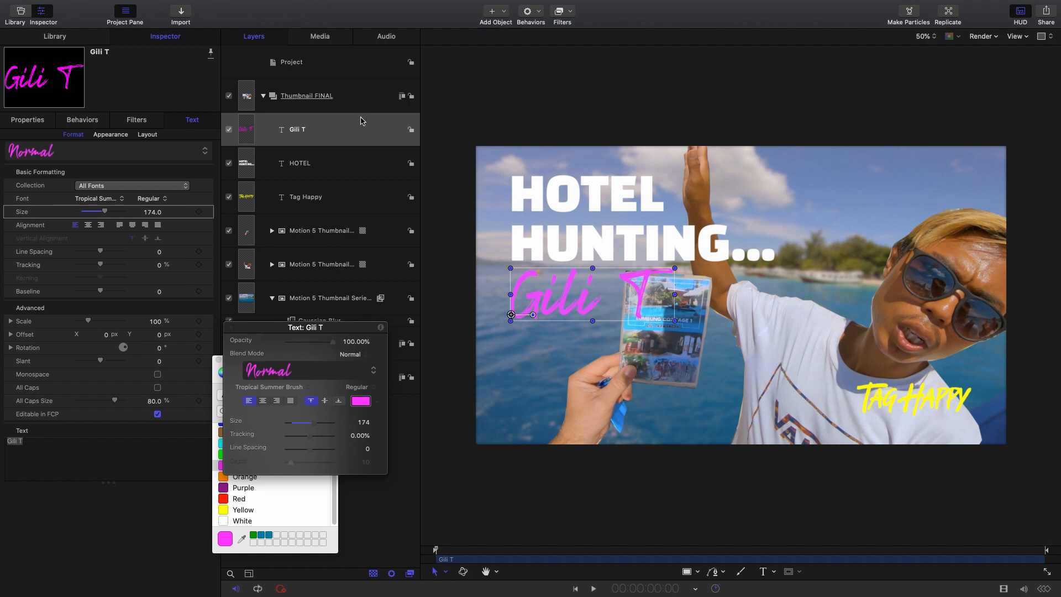
click(226, 330)
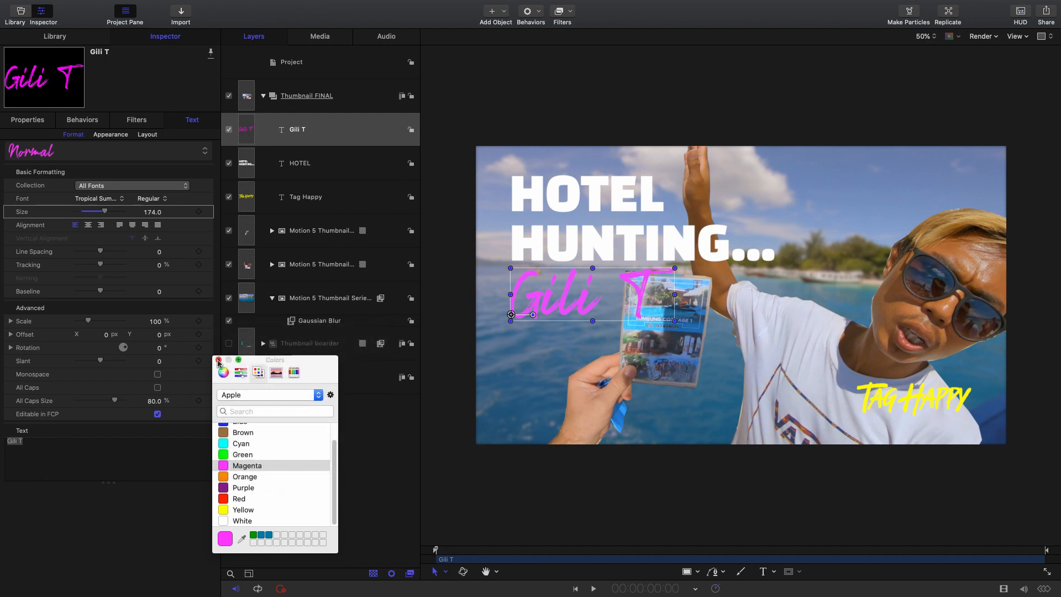
click(219, 361)
- Draw a rectangle over the left part of the titles and place its layer directly above the blurred water image
click(338, 307)
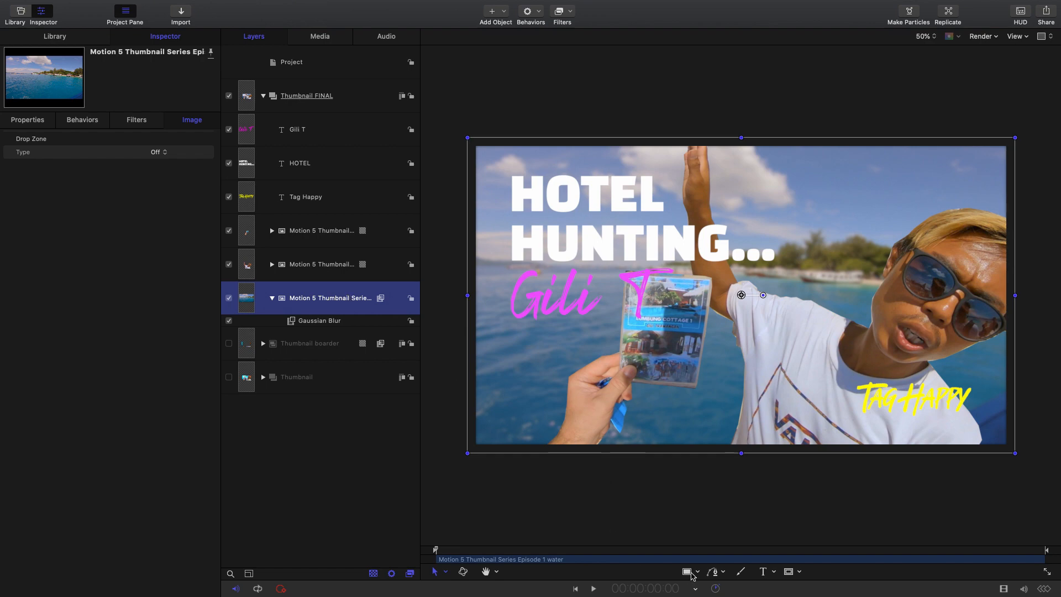
click(697, 572)
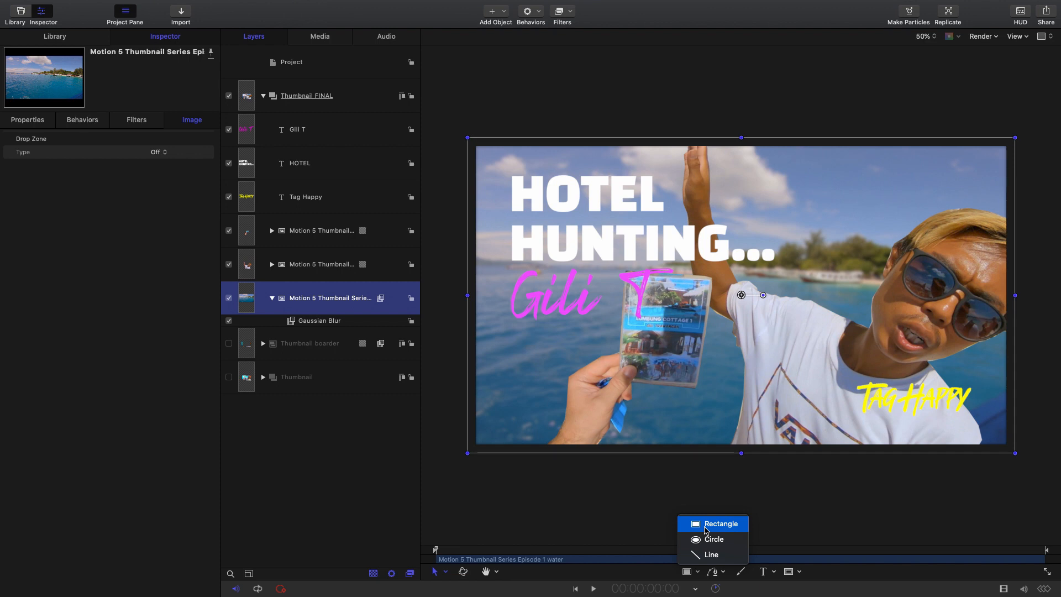
click(705, 530)
drag(502, 168, 685, 327)
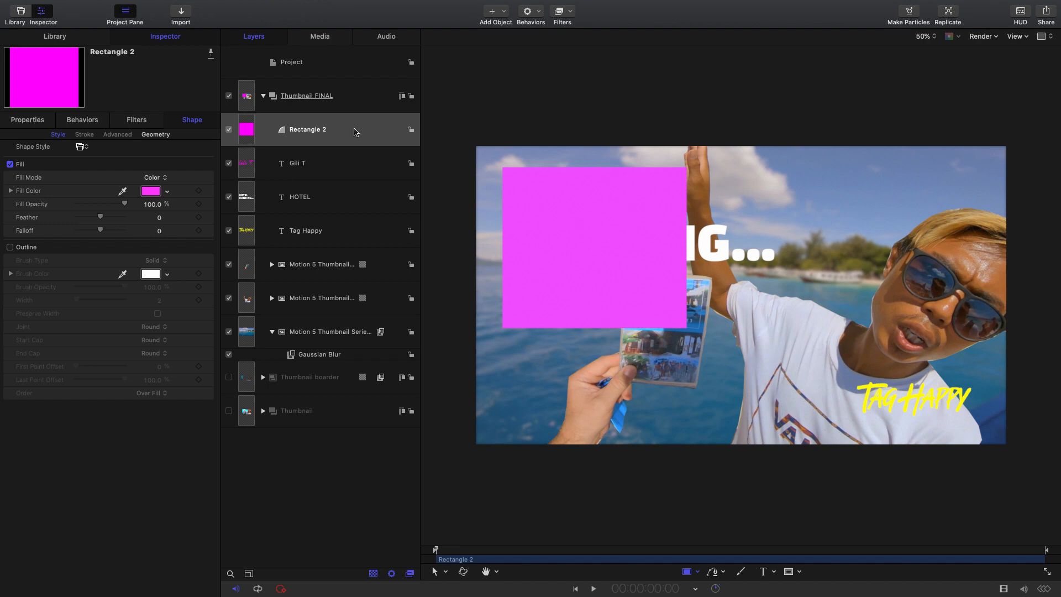
drag(360, 131, 276, 321)
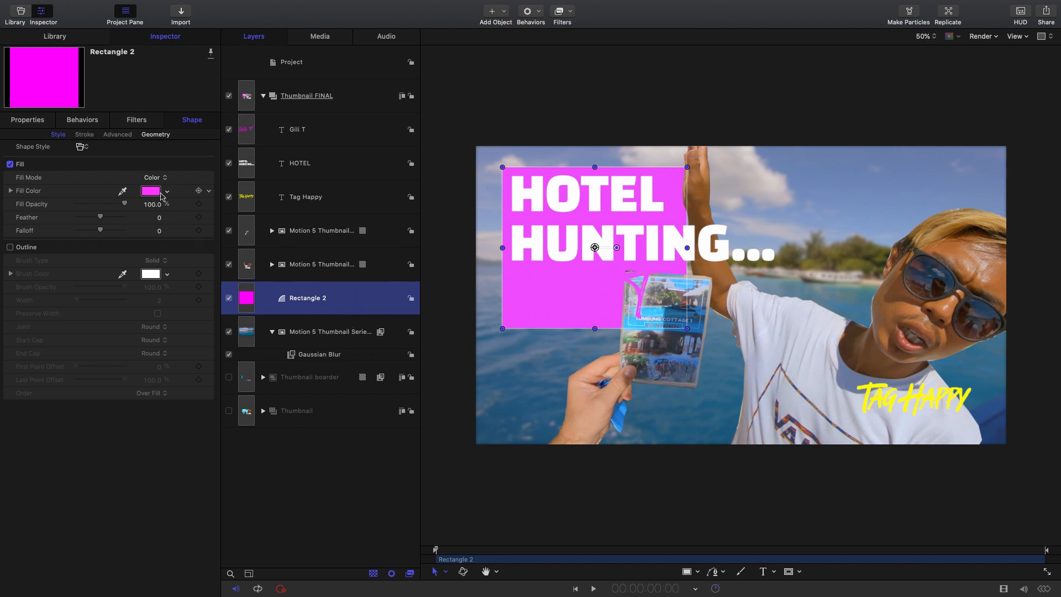
- Change the rectangle's fill color to cyan from the Apple color palette
click(179, 38)
click(182, 120)
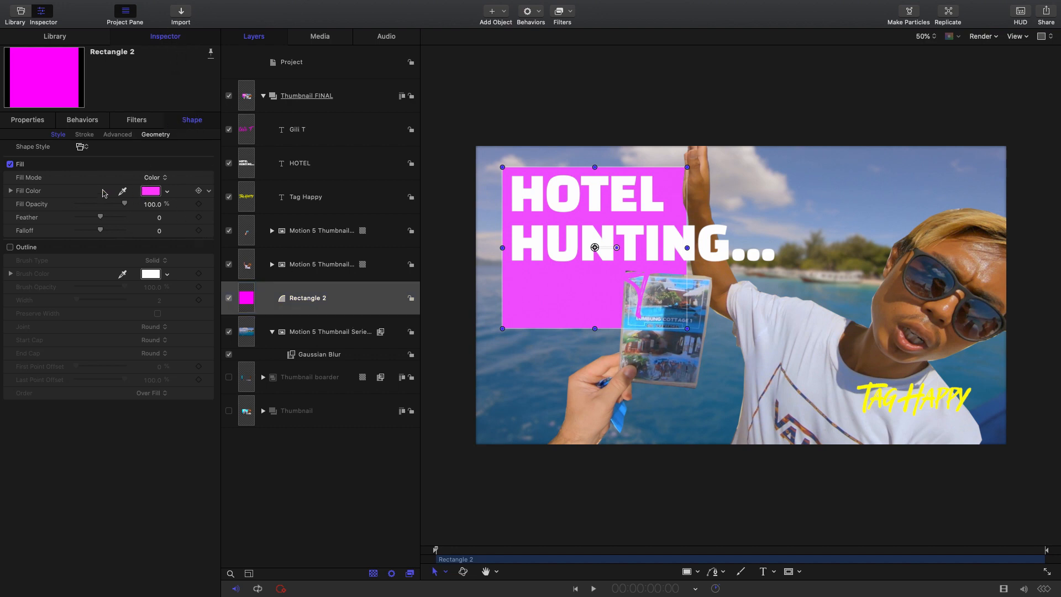
click(150, 191)
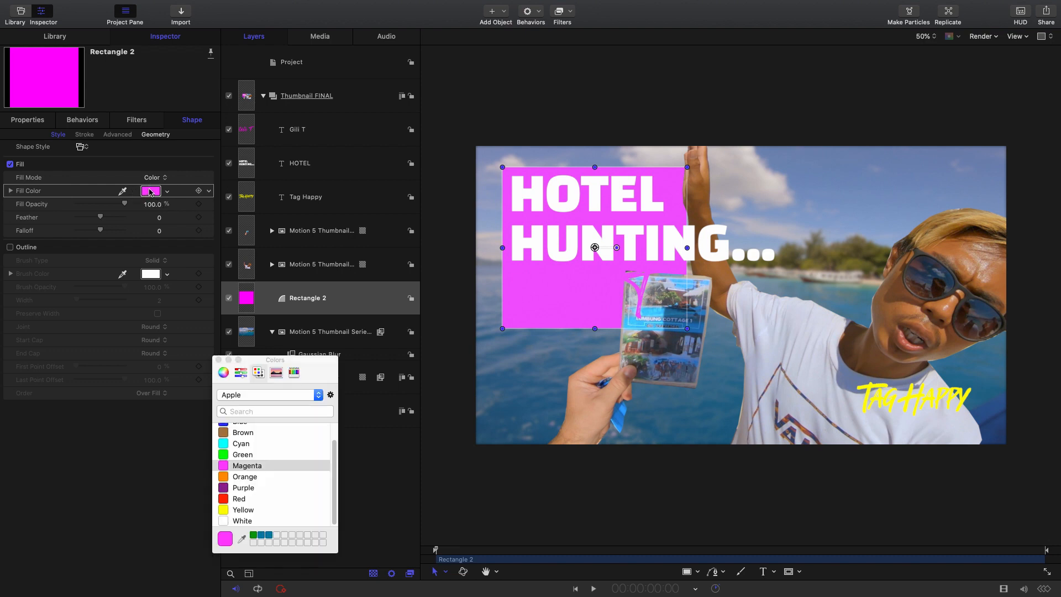
click(239, 445)
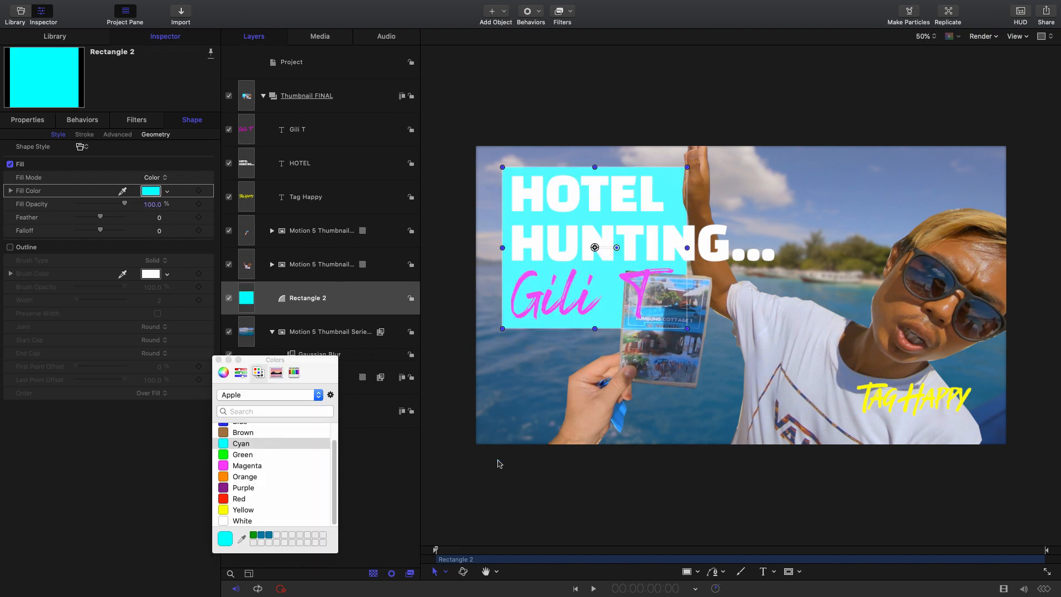
- Shorten the cyan rectangle slightly from its lower edge and narrow it to end just past the word HOTEL
click(440, 577)
click(446, 429)
drag(596, 330, 596, 328)
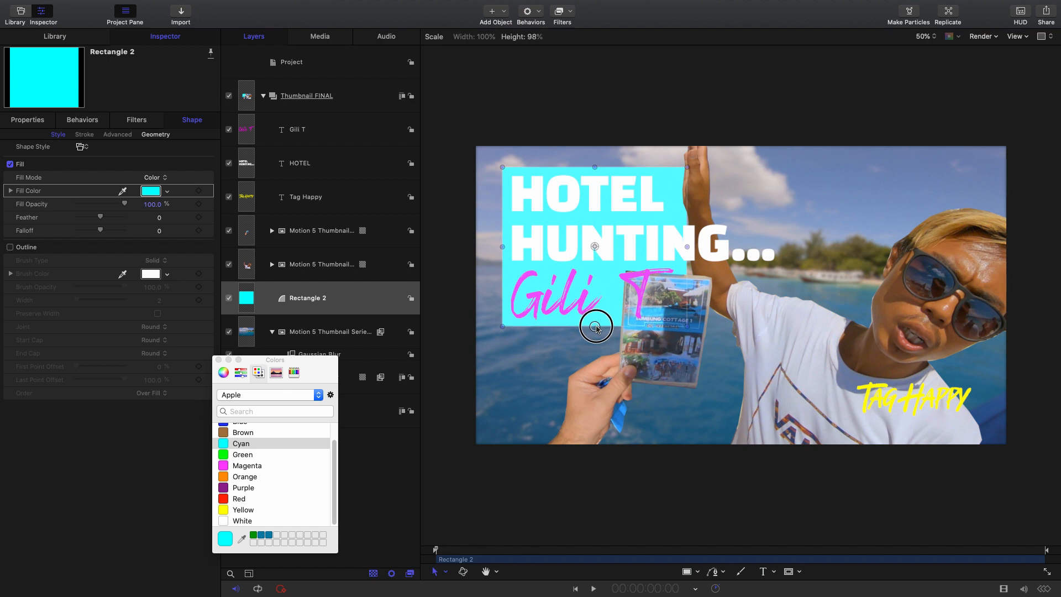
drag(688, 247, 671, 247)
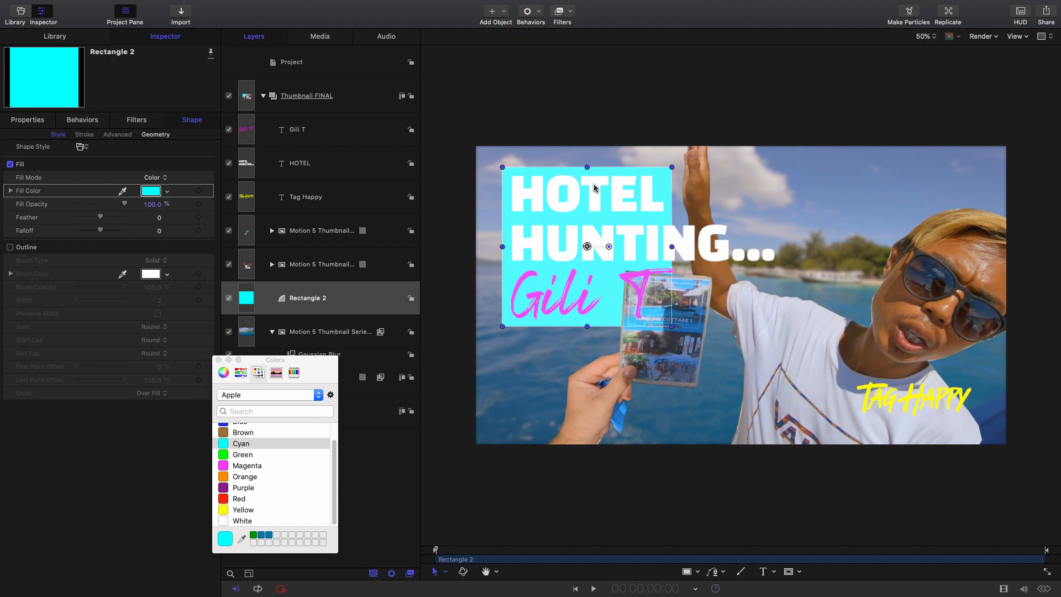
- Duplicate the cyan rectangle layer
right_click(347, 294)
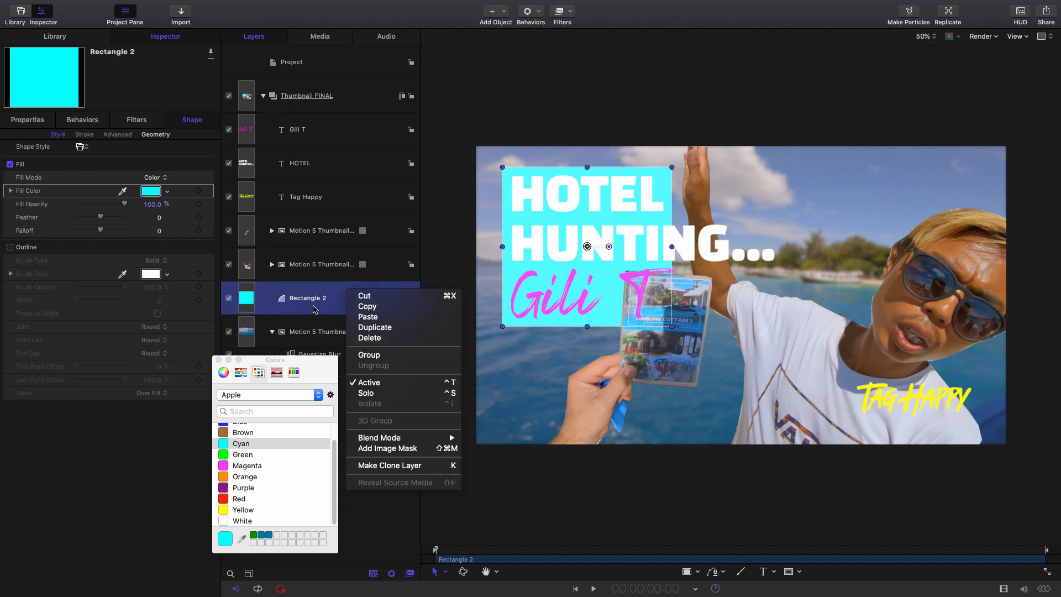
click(388, 330)
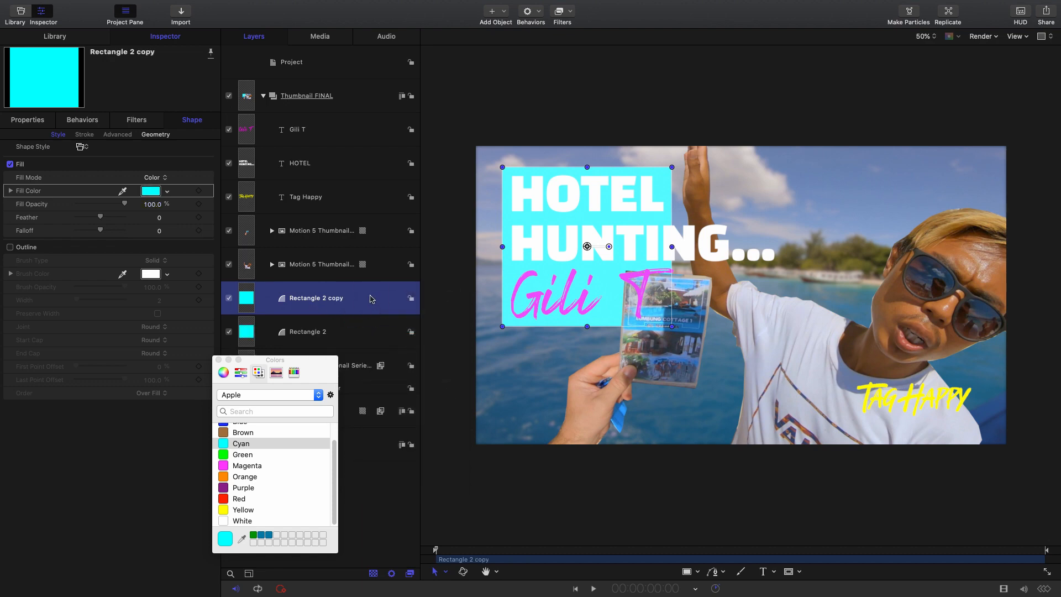
- Fit the rectangle copy behind the end of HUNTING..., and duplicate it to back the Gili T line
click(370, 298)
drag(587, 326, 668, 247)
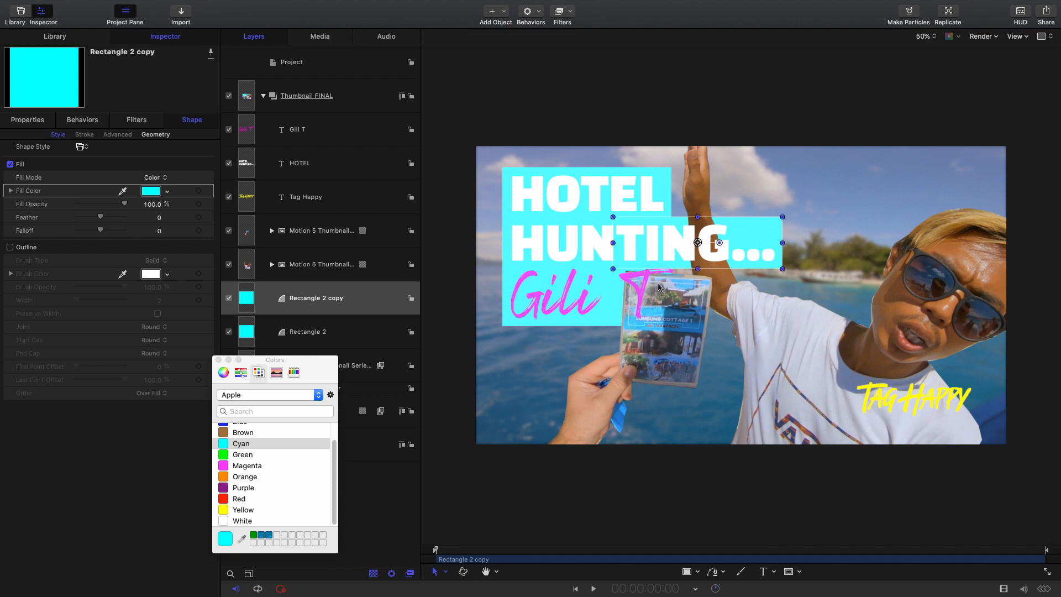
right_click(346, 291)
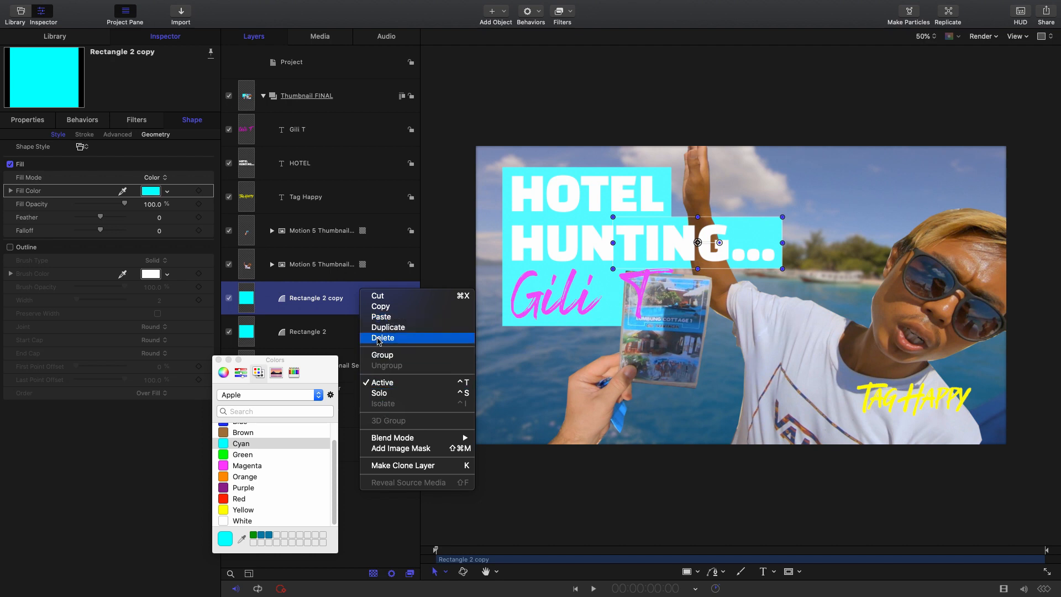
click(382, 327)
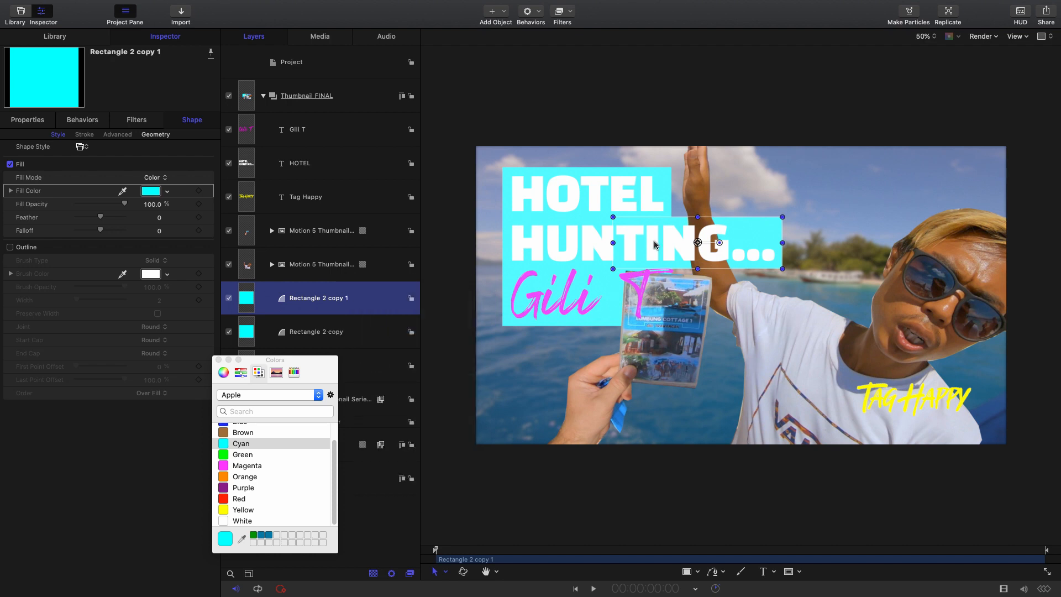
drag(657, 248, 593, 328)
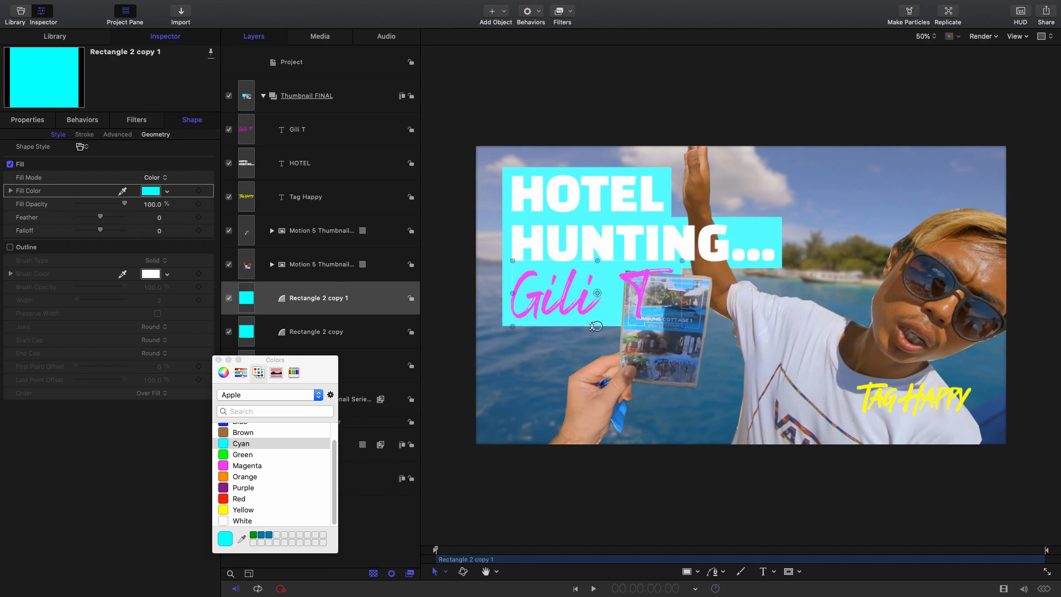
- Inspect the composition at 100% zoom around the Gili T title, the brochure and the man's shirt
click(930, 37)
click(921, 47)
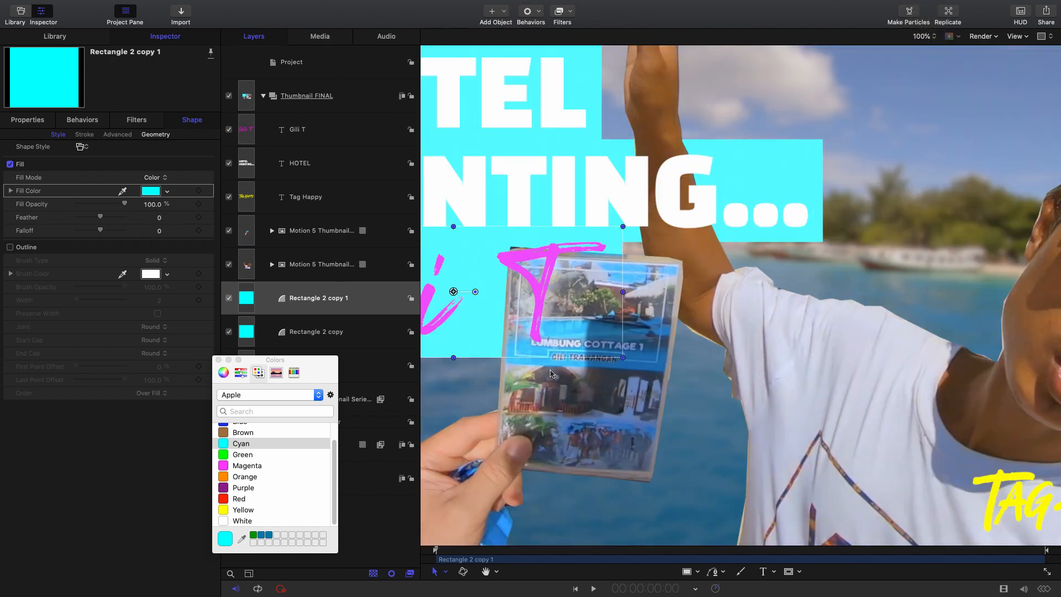
click(484, 571)
drag(495, 445, 811, 387)
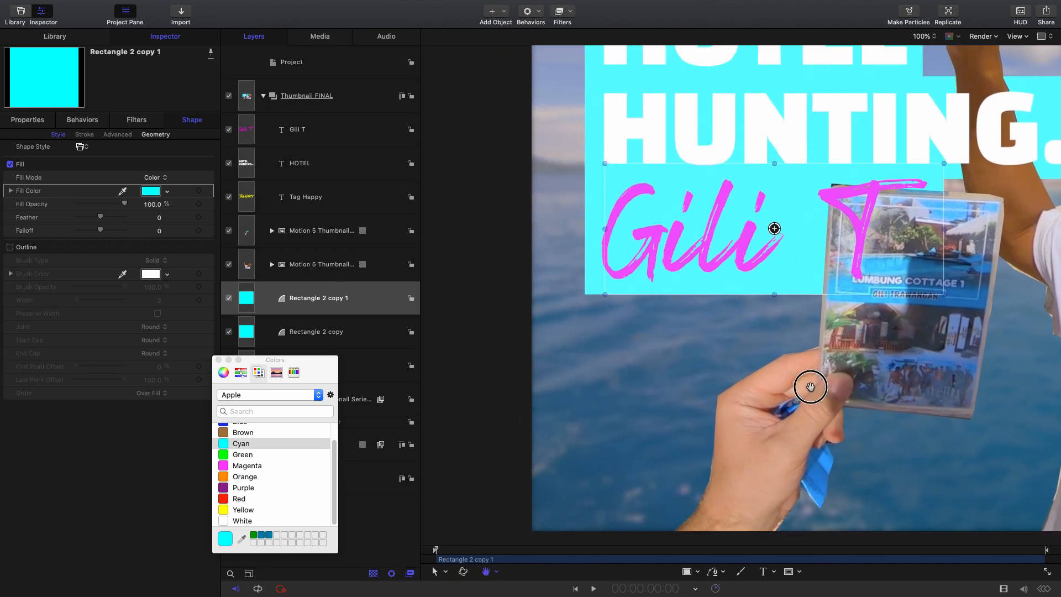
key(a)
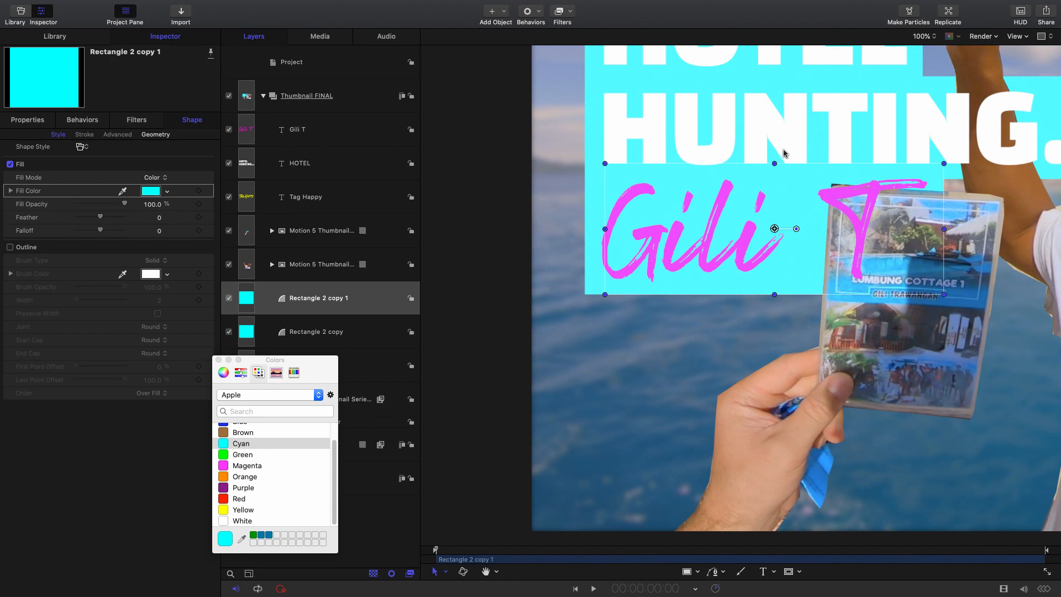
click(485, 571)
drag(756, 386, 634, 415)
drag(929, 412, 659, 351)
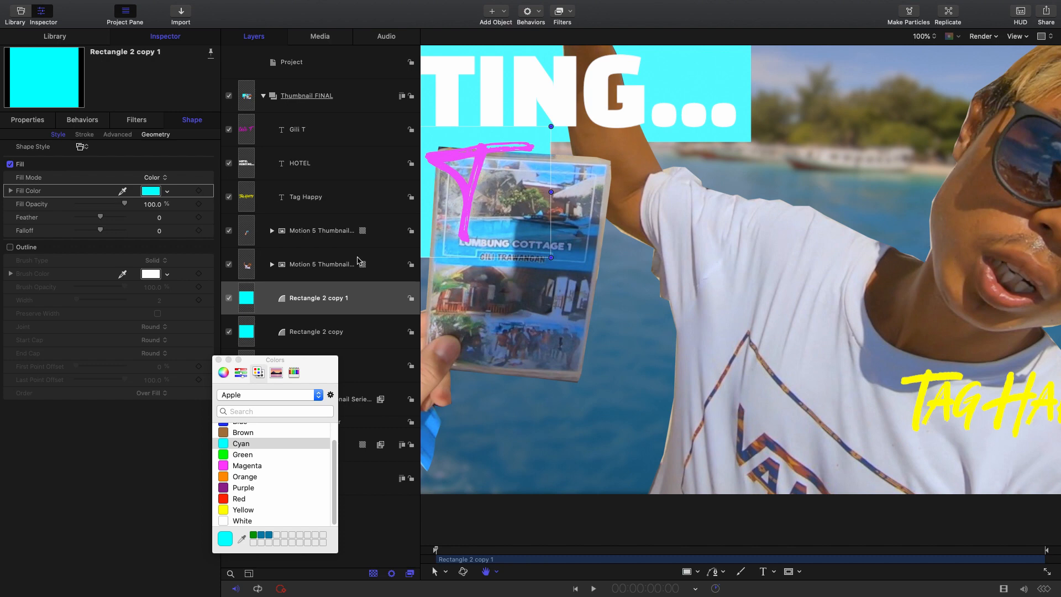
- Edit the points of the man cutout's Bezier 5 mask, nudging them inward along the shirt side and under the raised arm
click(323, 224)
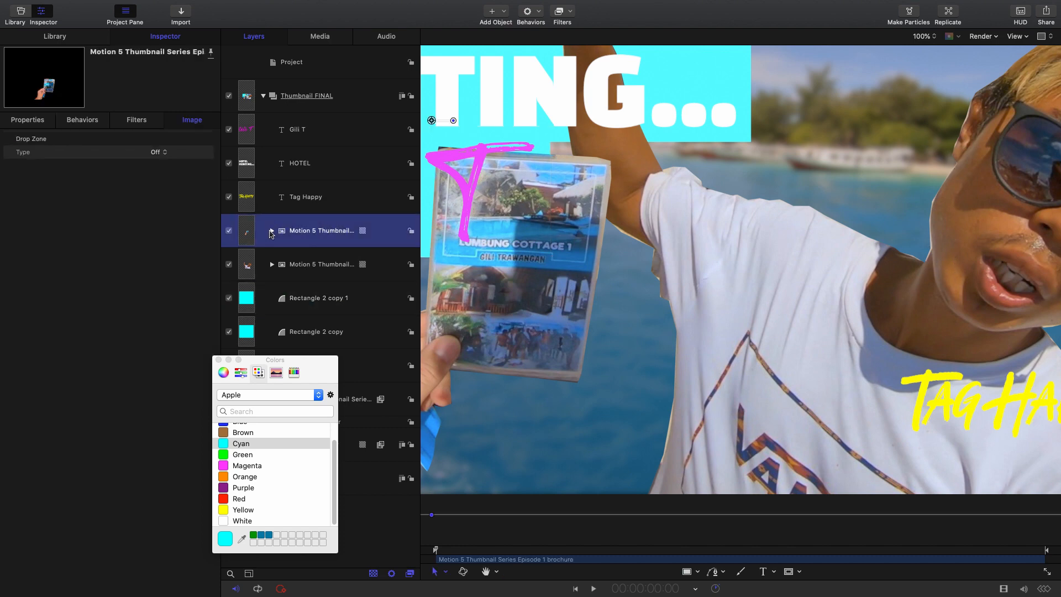
click(272, 231)
click(272, 231)
click(277, 269)
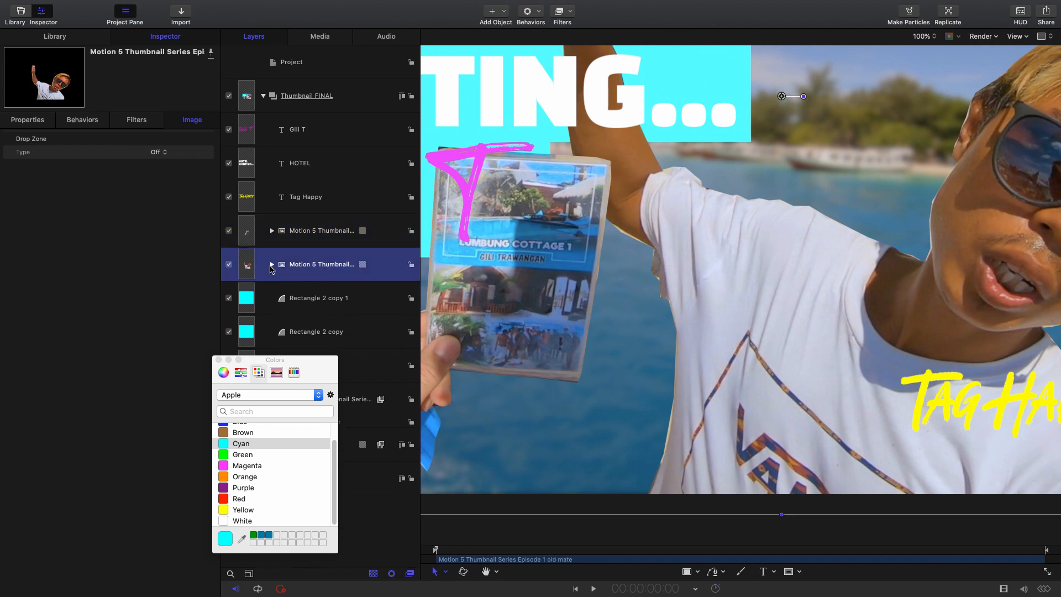
click(271, 266)
click(338, 298)
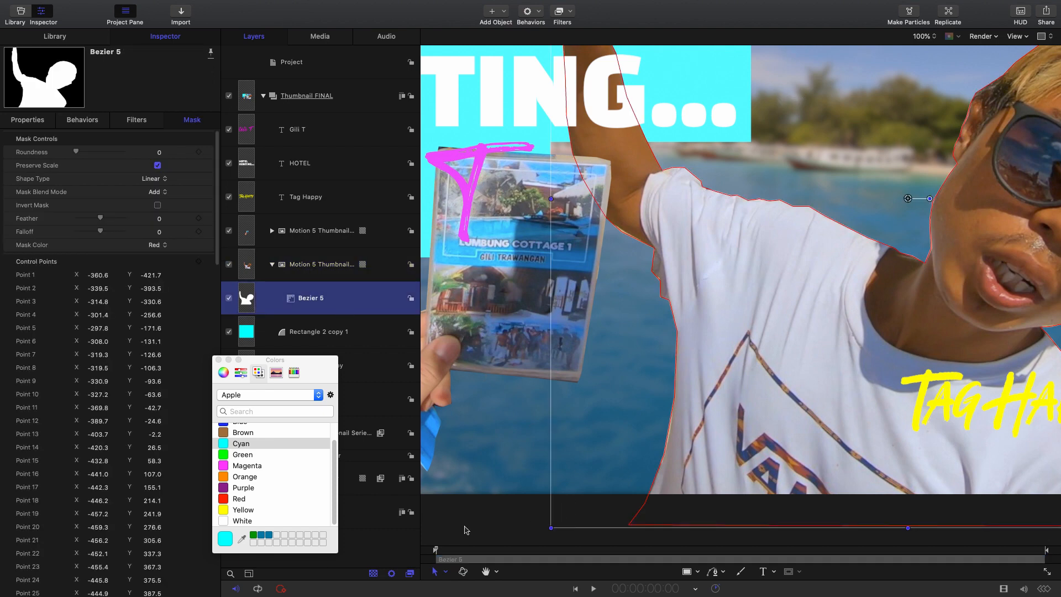
click(446, 572)
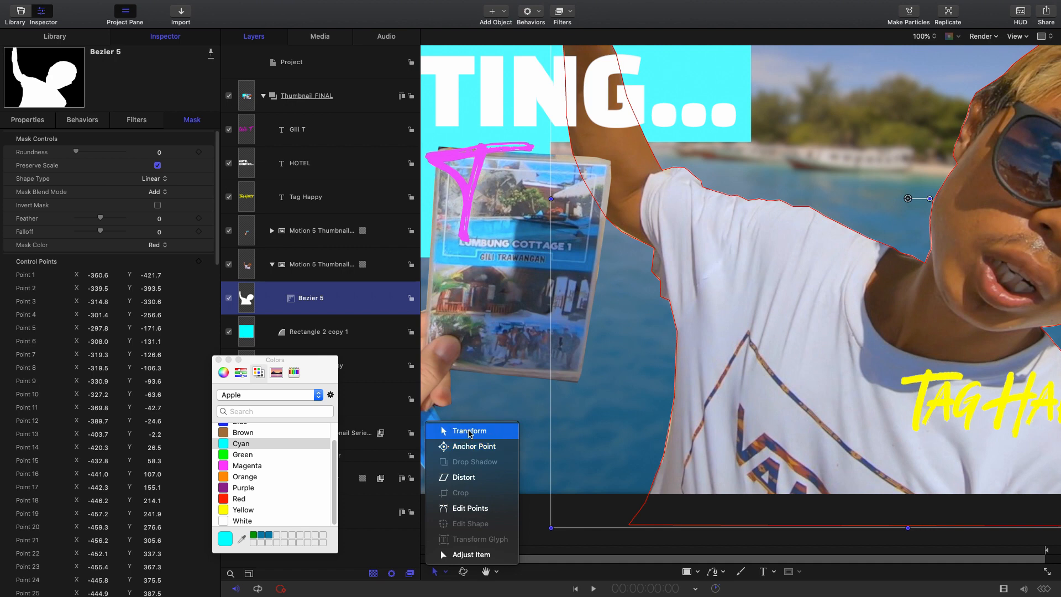
click(462, 510)
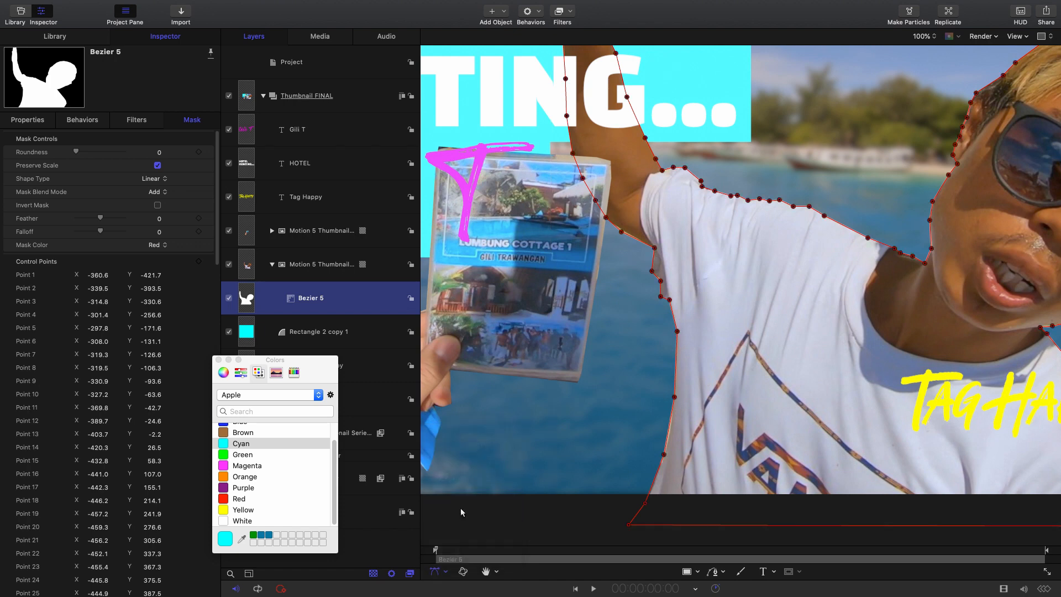
click(664, 454)
drag(665, 455, 666, 450)
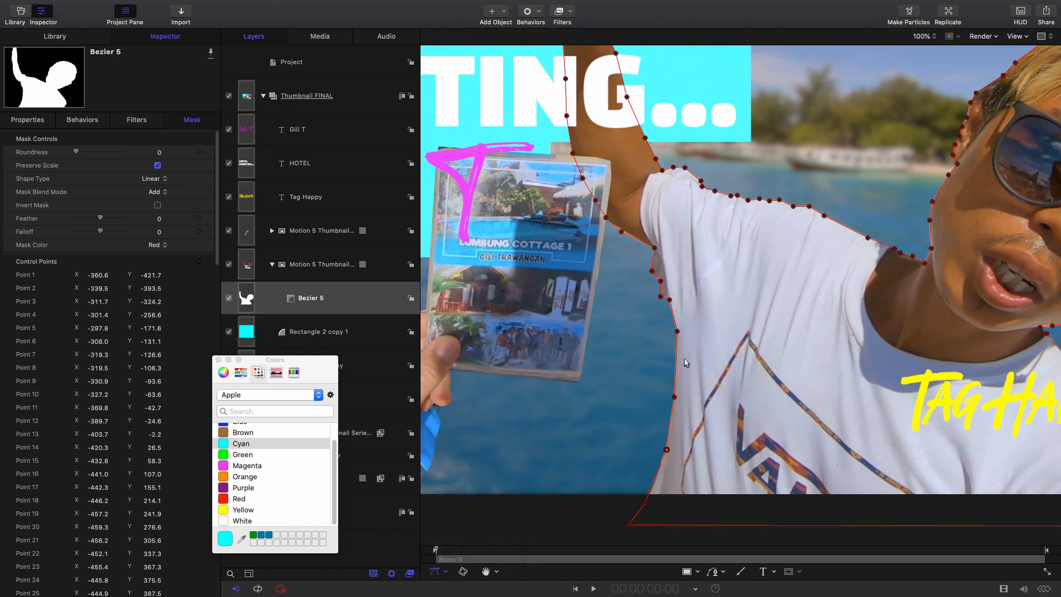
drag(661, 281, 660, 278)
drag(623, 232, 624, 229)
click(932, 249)
- Set the Bezier 5 mask's Falloff to 899 and nudge the control point beside the man's ear
click(346, 305)
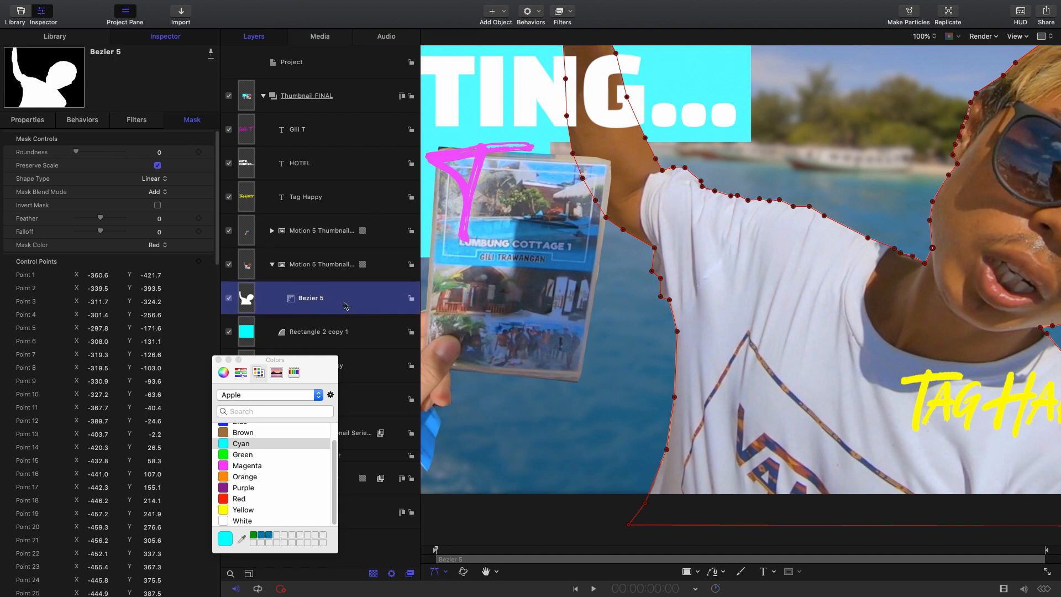
click(174, 38)
click(193, 122)
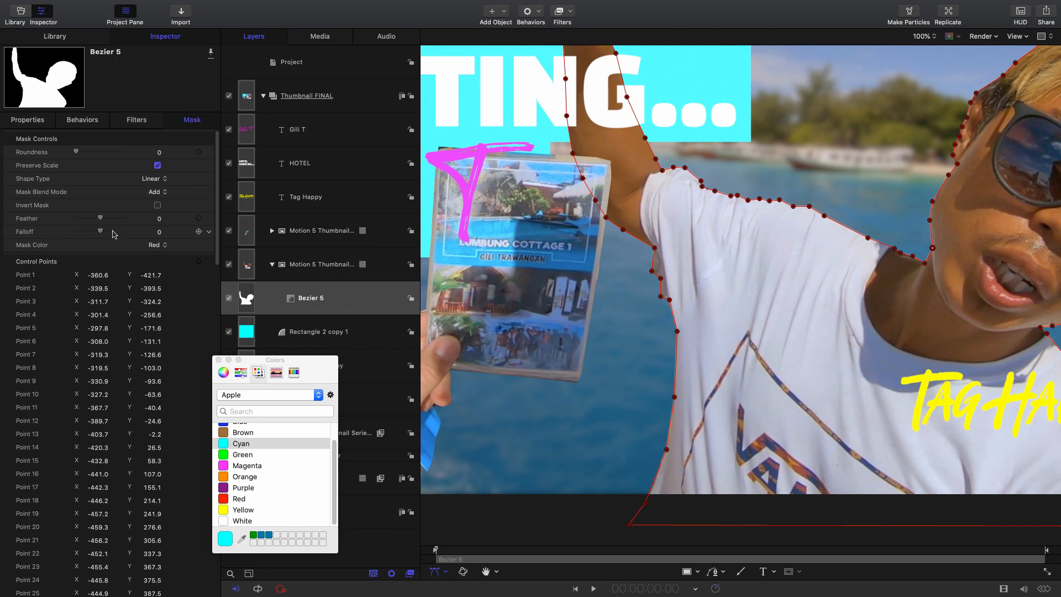
drag(102, 235, 154, 234)
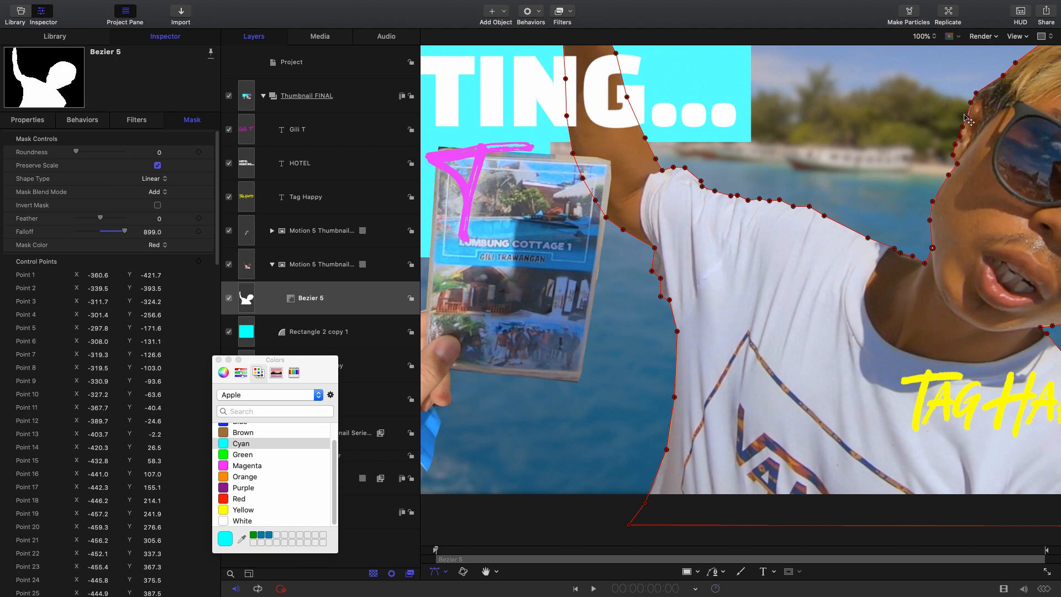
drag(966, 122, 968, 118)
- Check the cutout edges around the man and brochure at 100%, and review the whole thumbnail at Fit and 50% zoom
click(486, 572)
drag(829, 308, 574, 319)
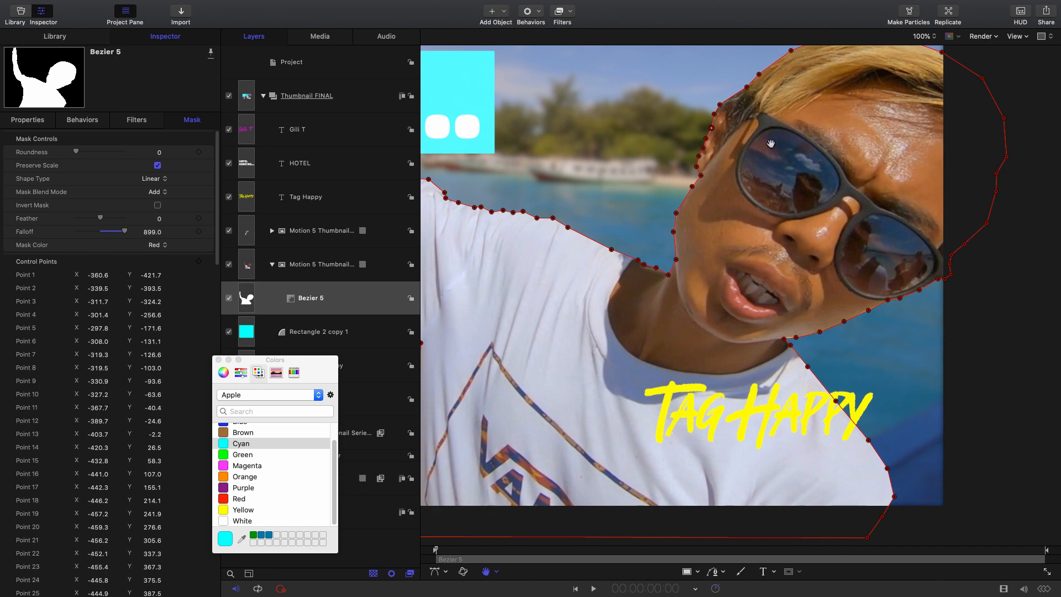
drag(738, 262, 896, 205)
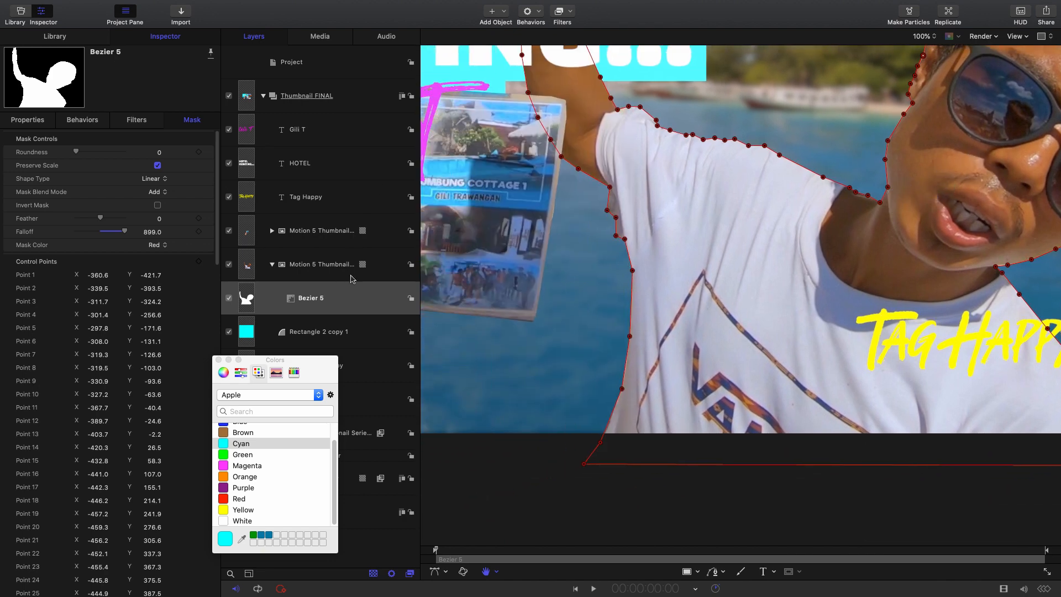
click(356, 102)
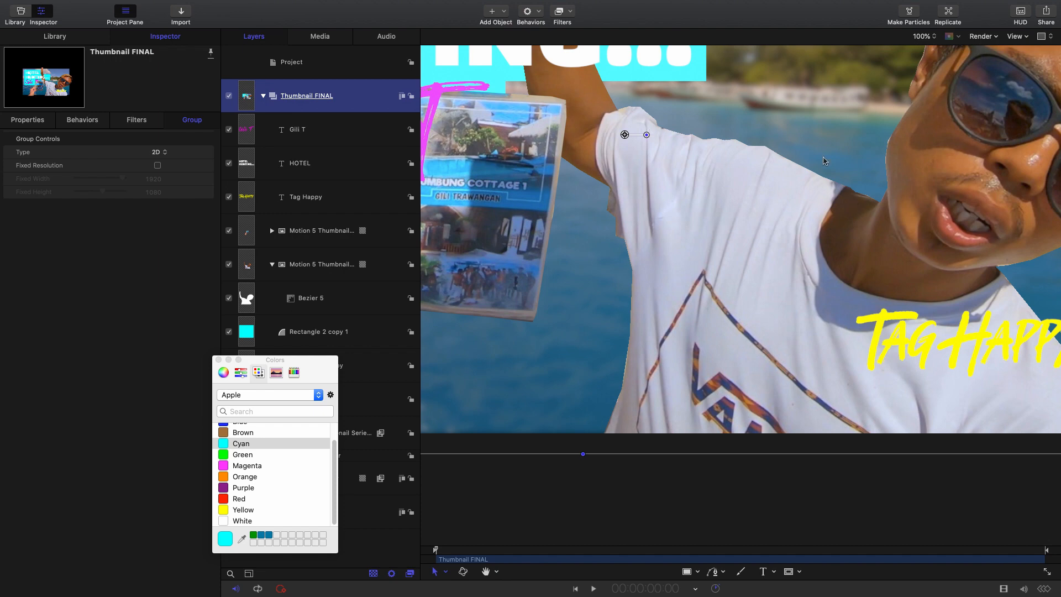
click(486, 572)
drag(749, 183, 900, 216)
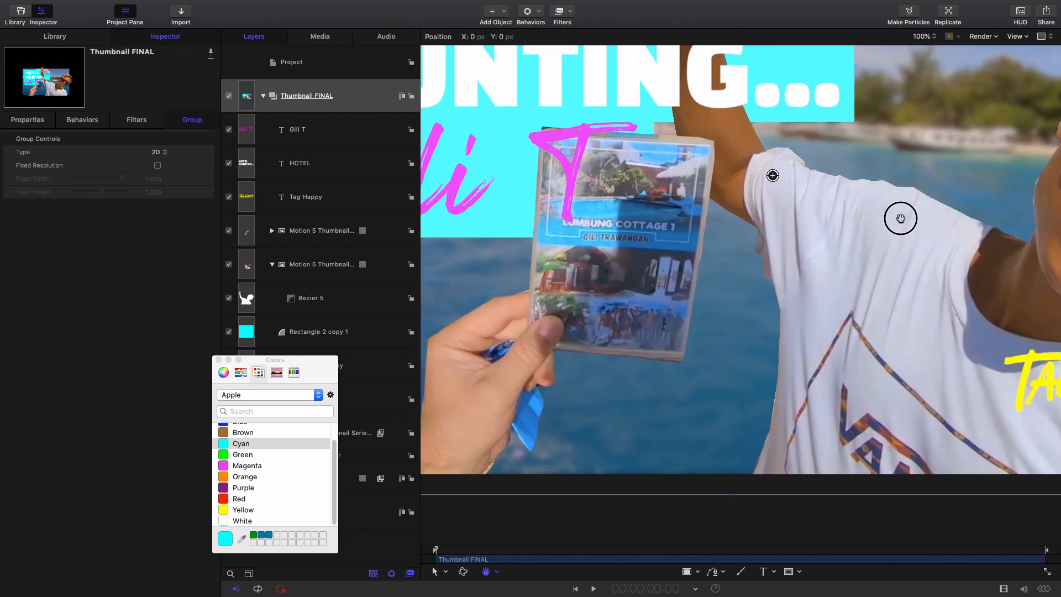
click(933, 37)
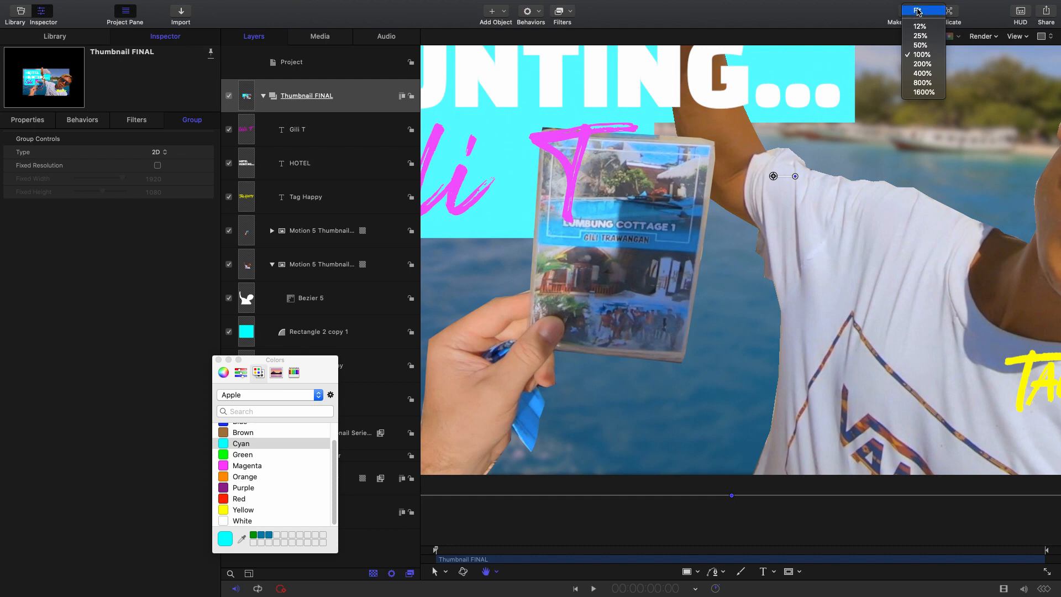
click(928, 9)
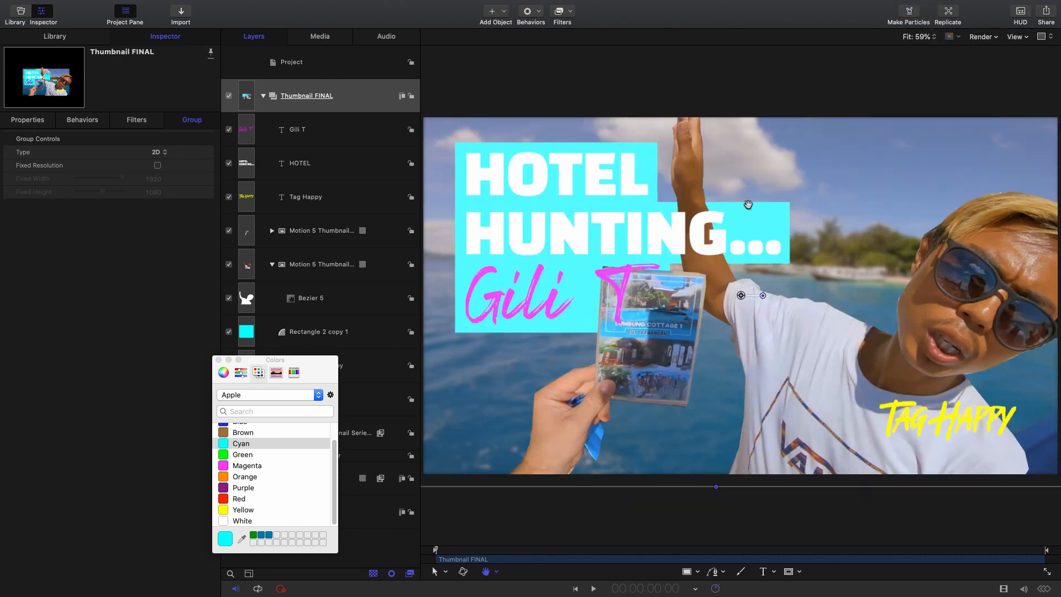
click(921, 41)
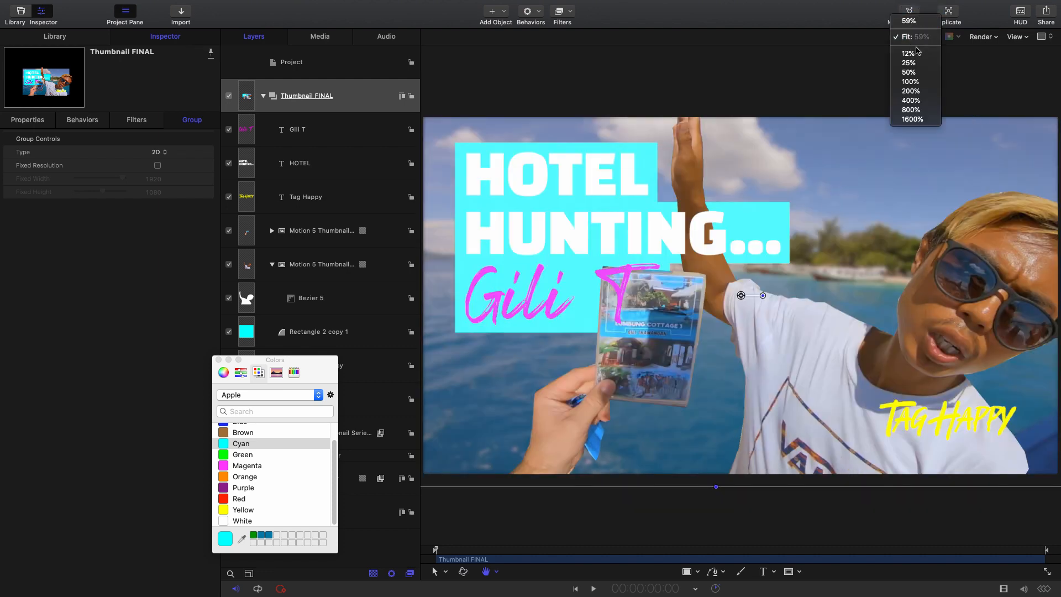
click(909, 73)
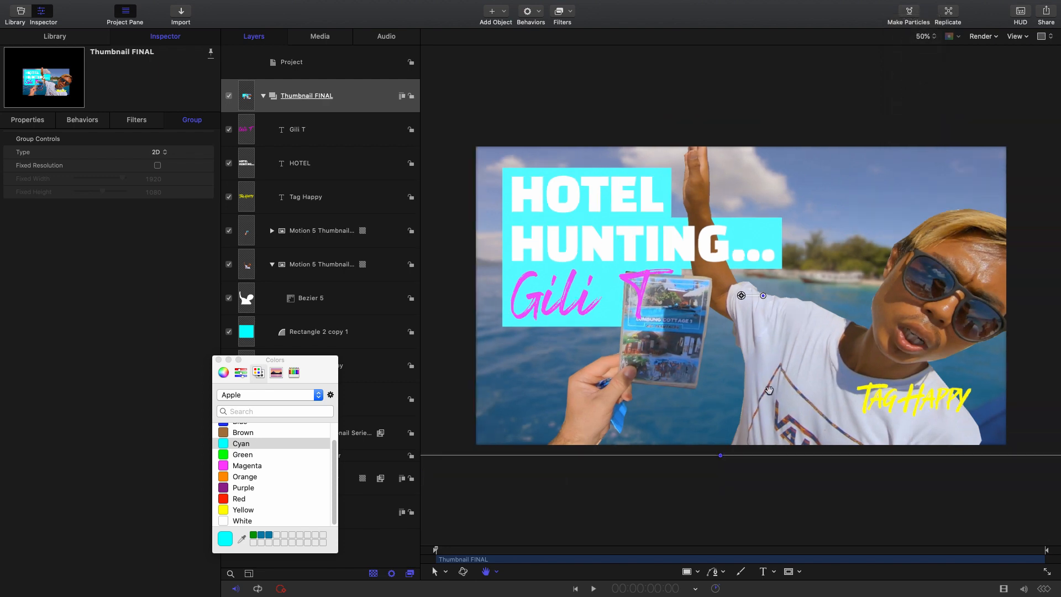
- Collapse the Thumbnail FINAL group and duplicate it
click(375, 91)
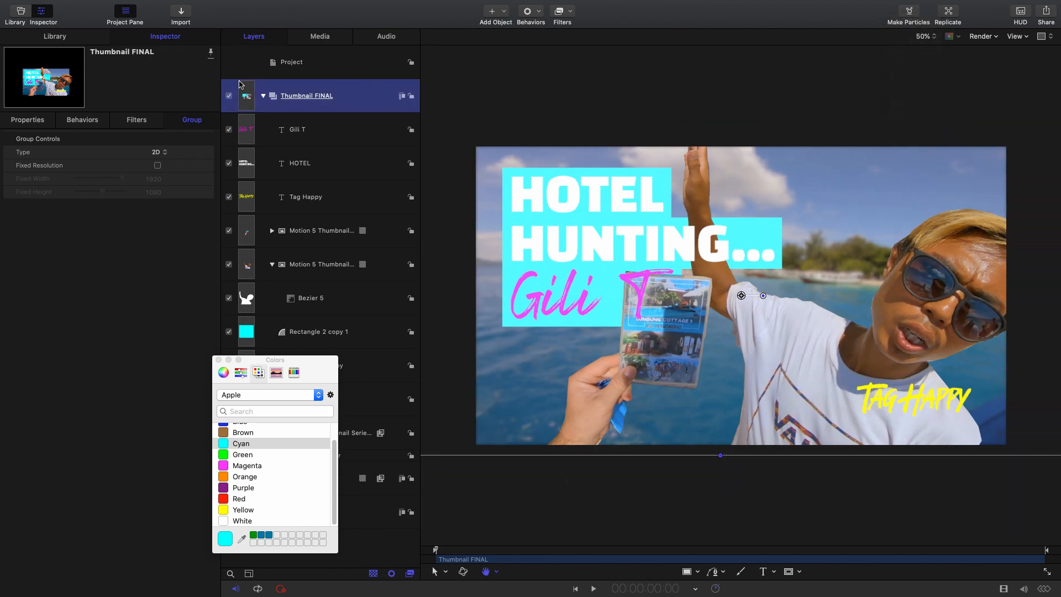
click(261, 96)
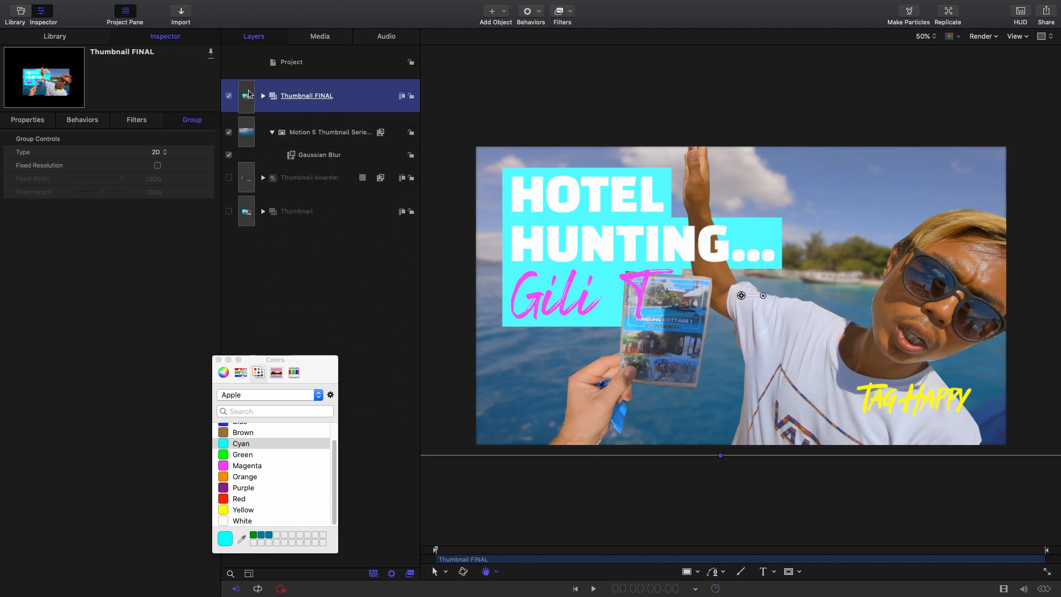
right_click(362, 99)
click(326, 105)
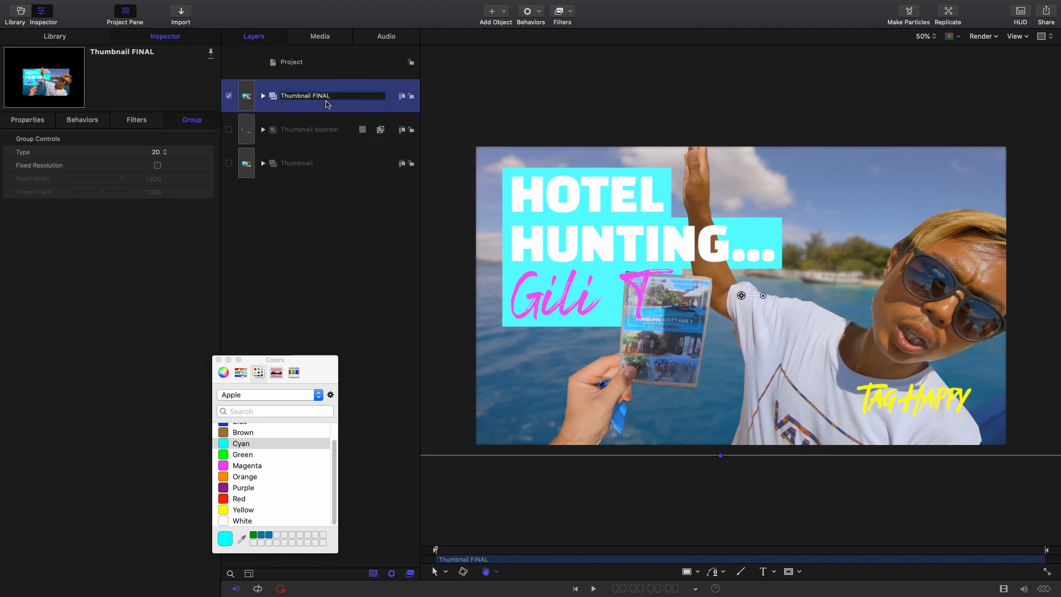
click(229, 96)
click(229, 96)
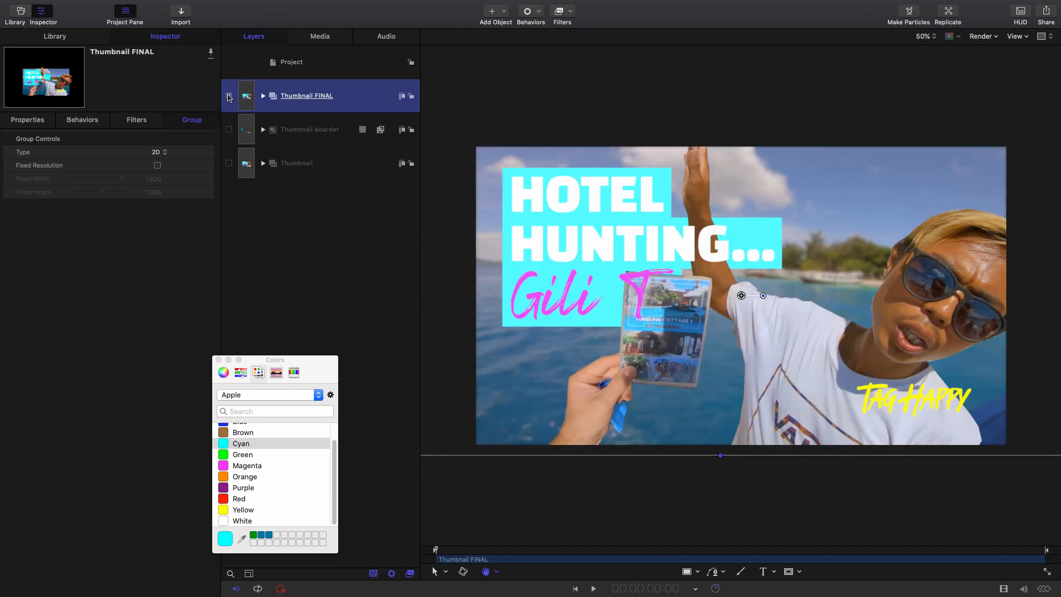
right_click(342, 94)
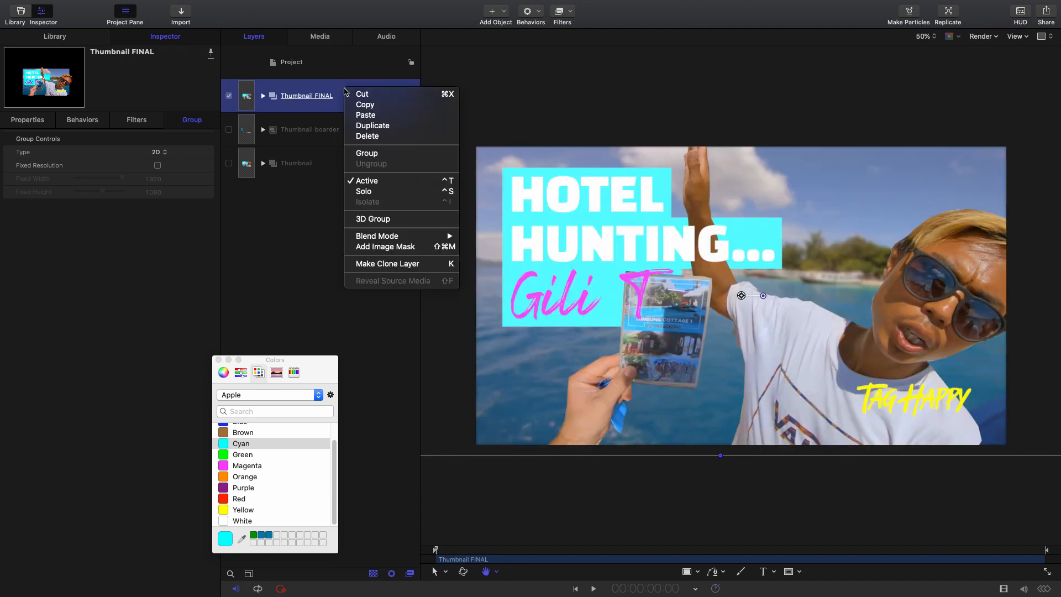
click(381, 125)
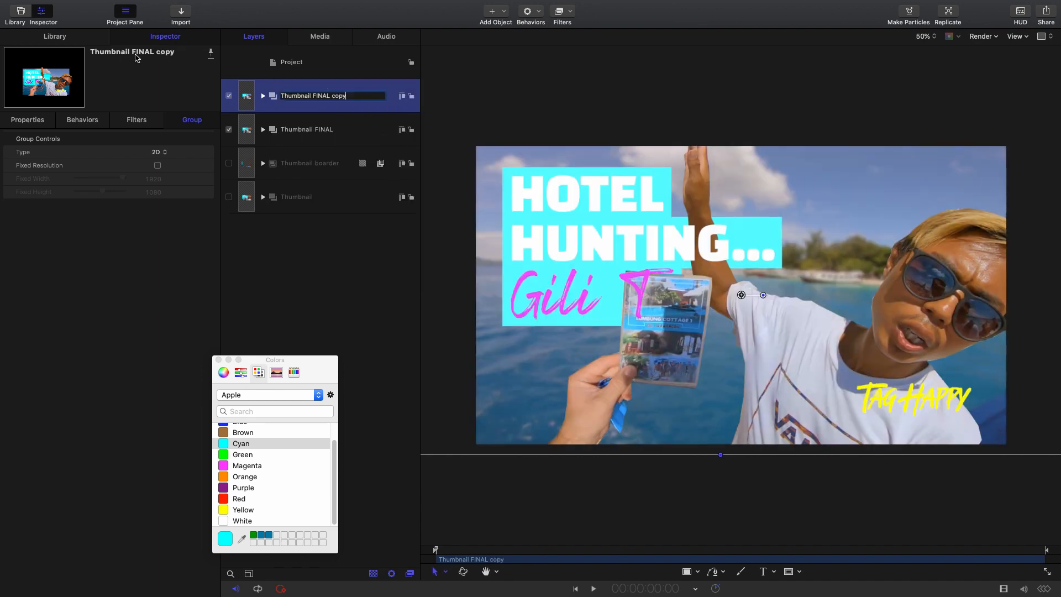
- Find the Prism filter in the library, add it to the Thumbnail FINAL copy group and set its Amount to 31
click(78, 37)
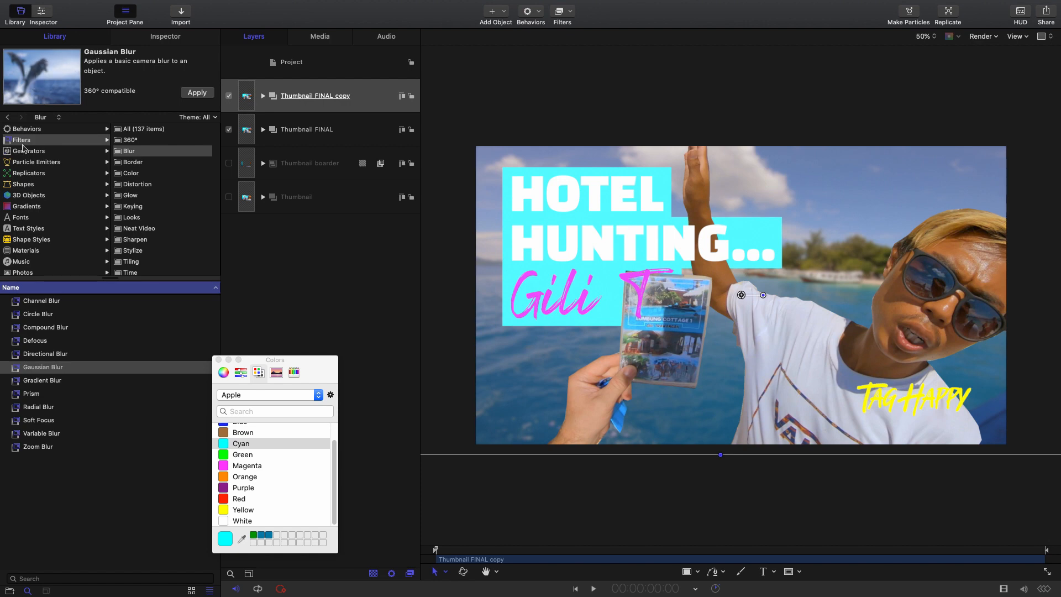
click(145, 131)
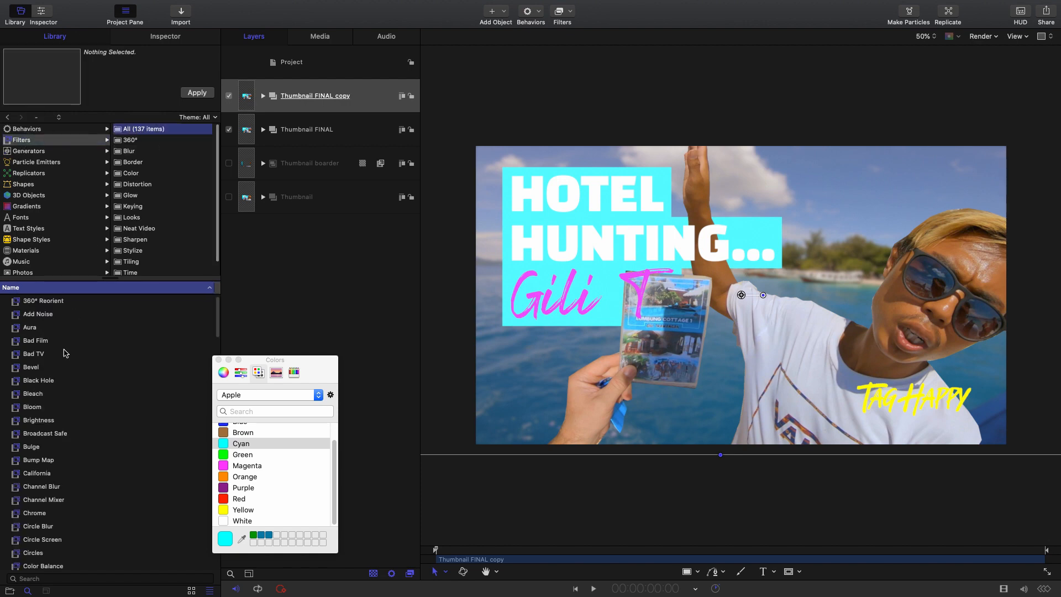
click(46, 578)
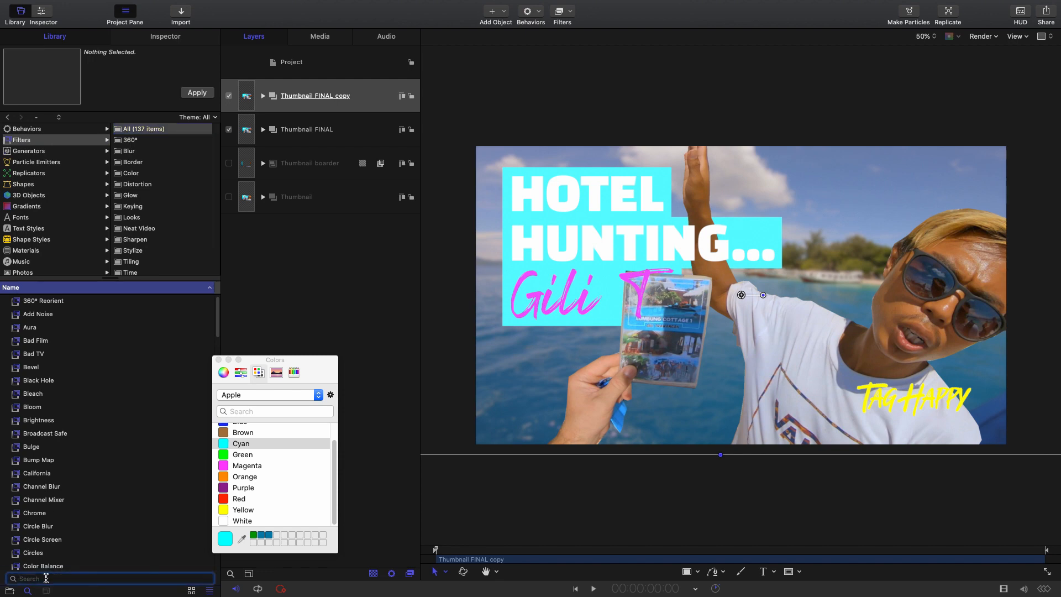
text(prism)
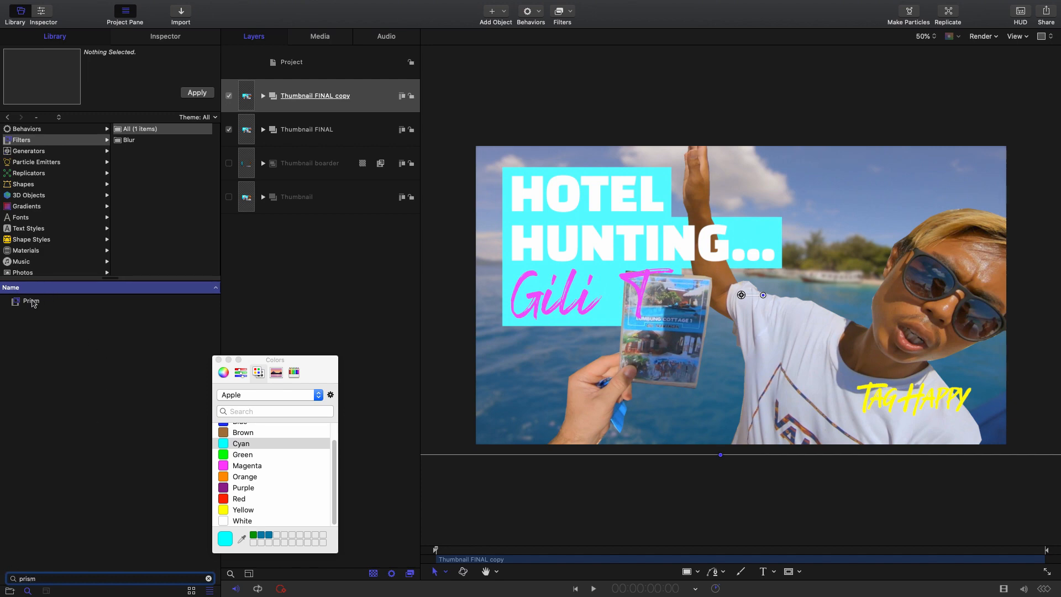
drag(33, 302, 356, 89)
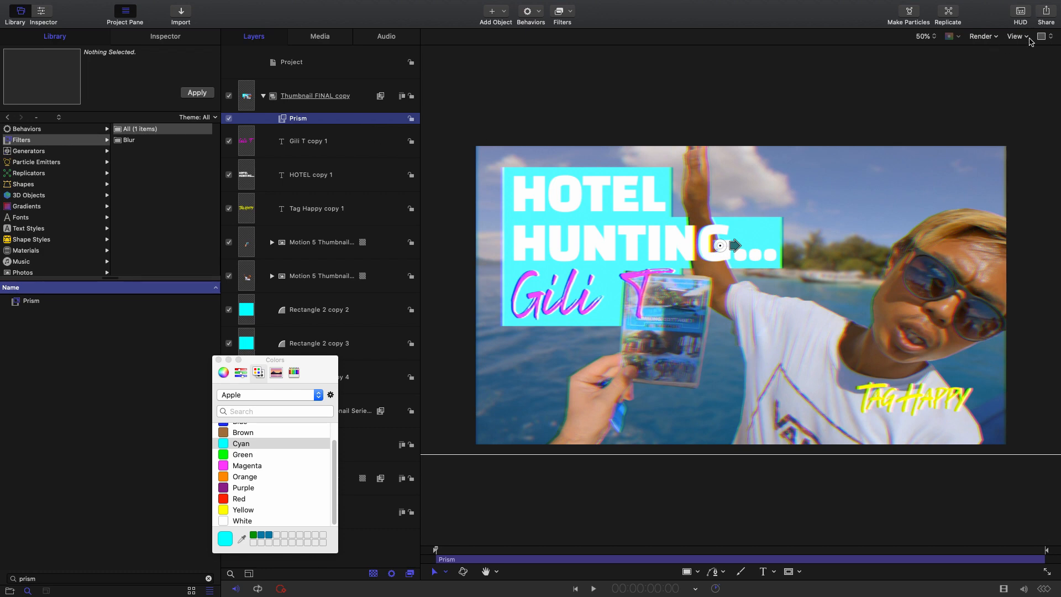
click(1020, 11)
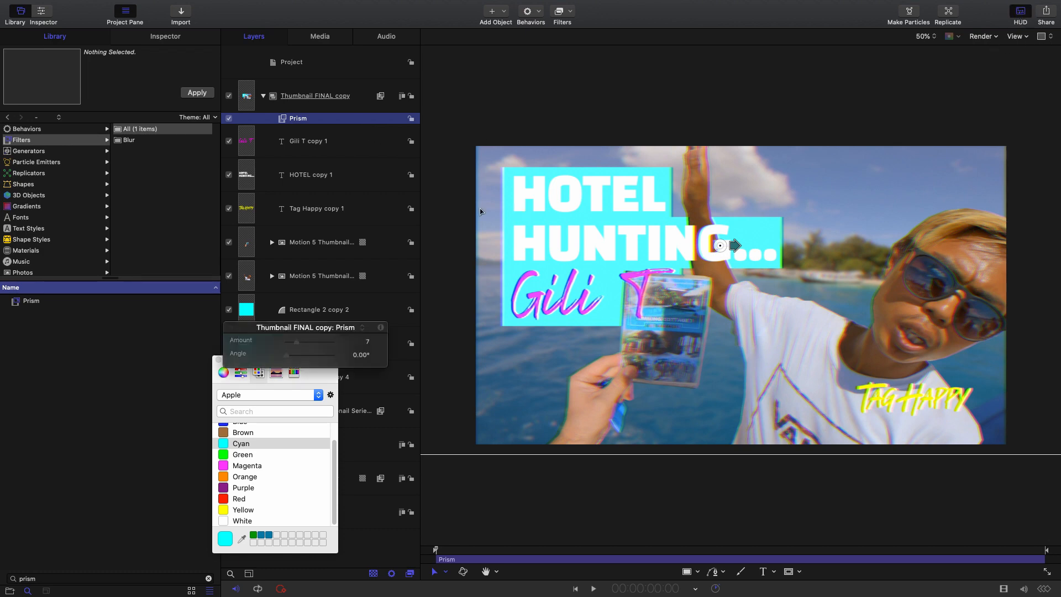
drag(297, 342, 332, 342)
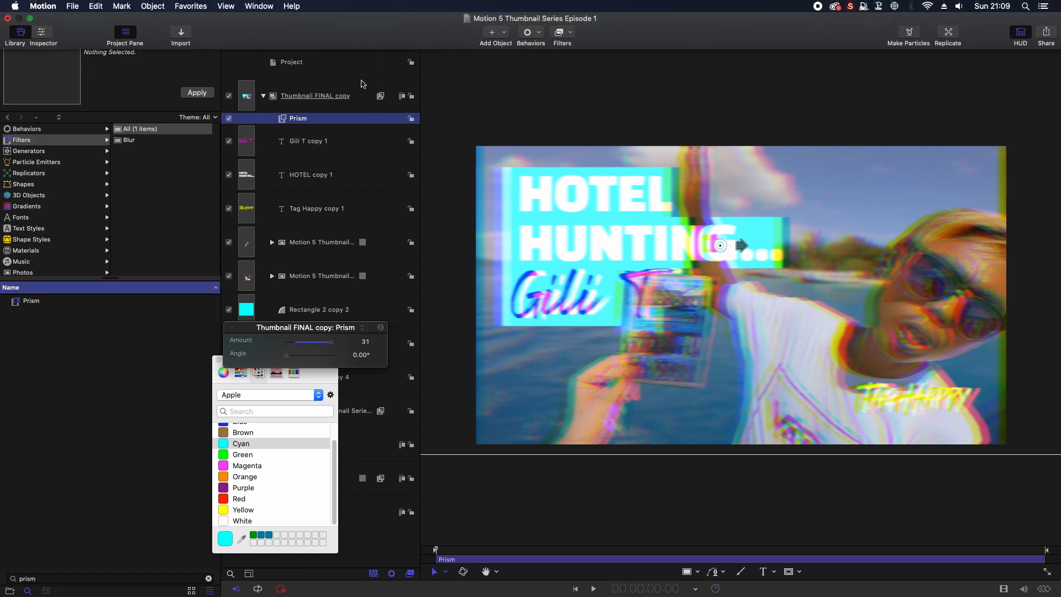
- Find the Bad TV filter in the library and add it to the Thumbnail FINAL copy group
click(333, 109)
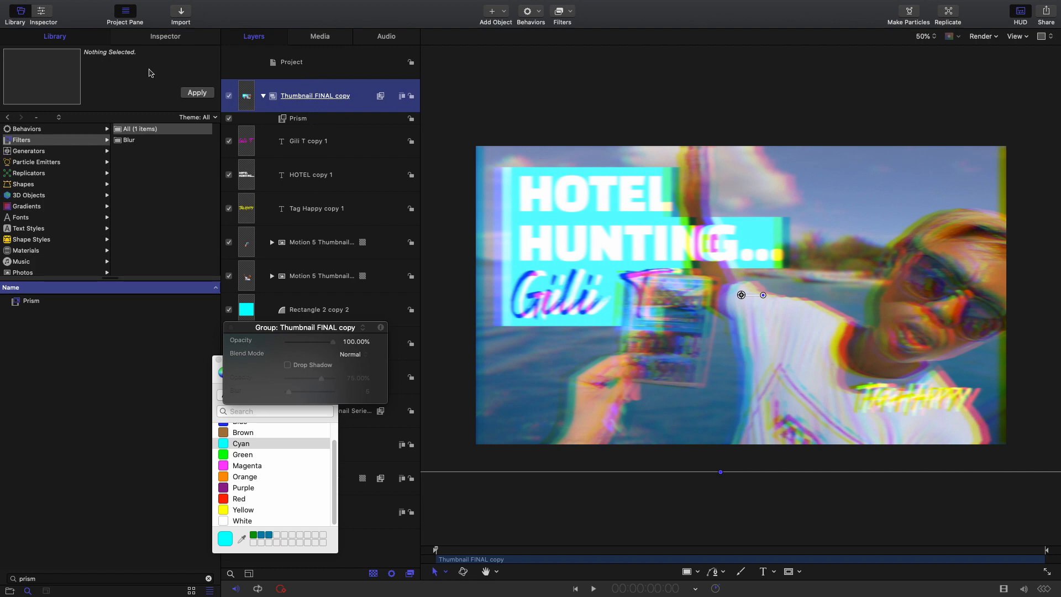
click(65, 40)
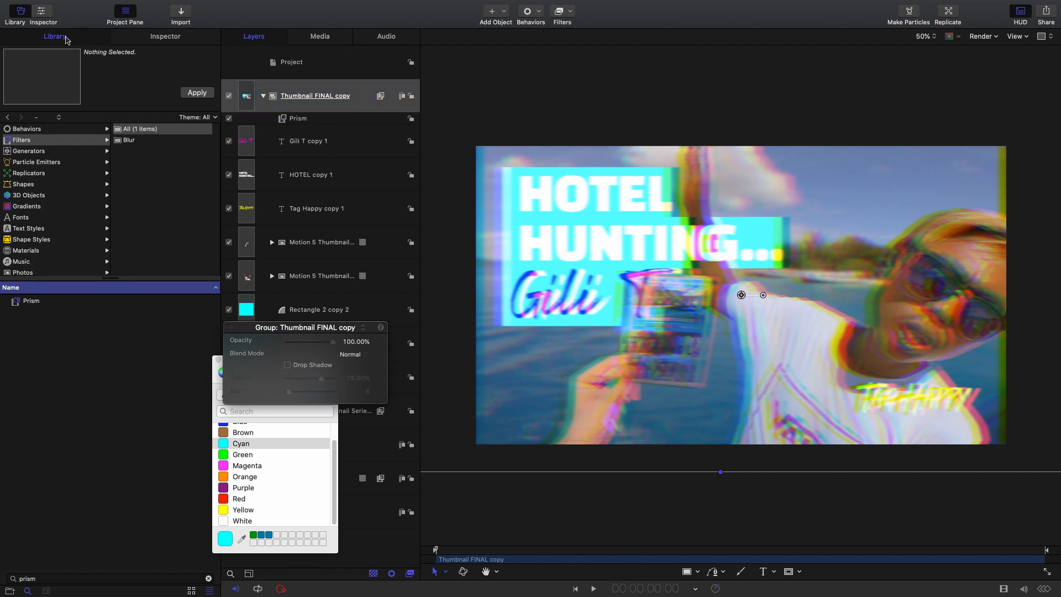
click(23, 142)
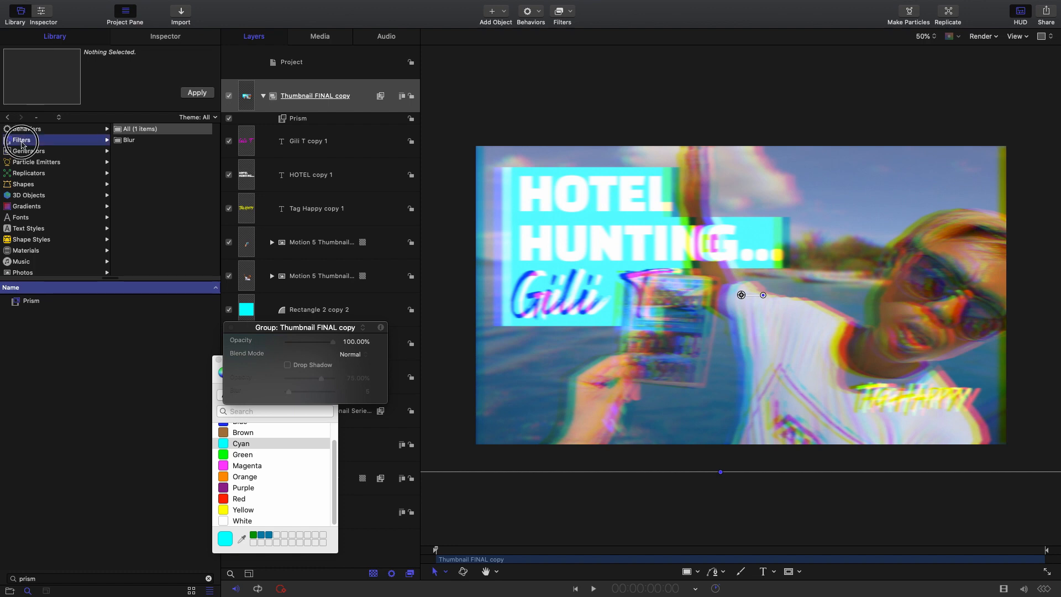
click(208, 578)
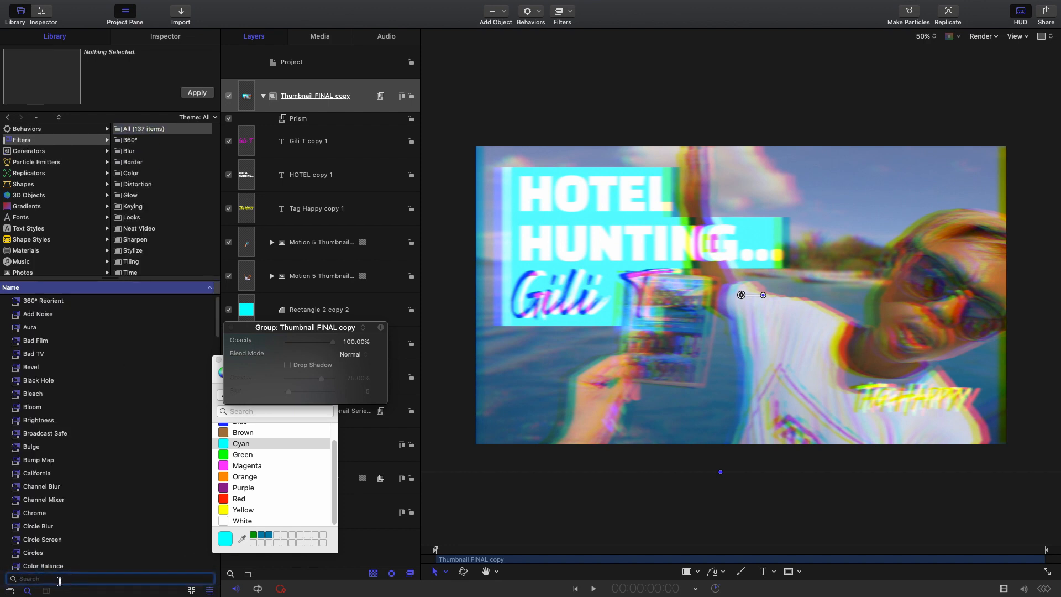
text(bad tv)
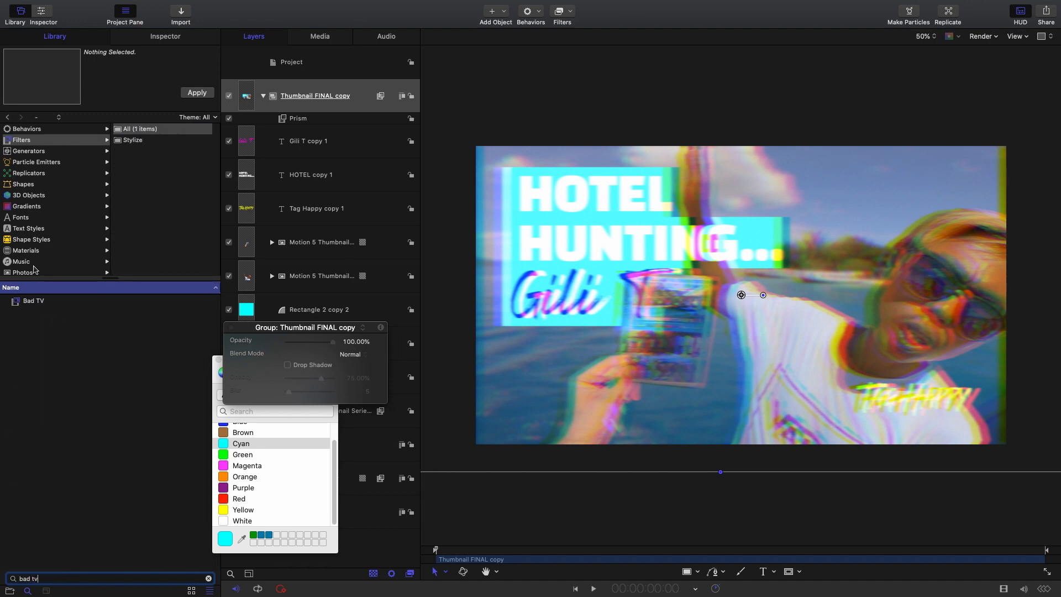
drag(28, 301, 306, 93)
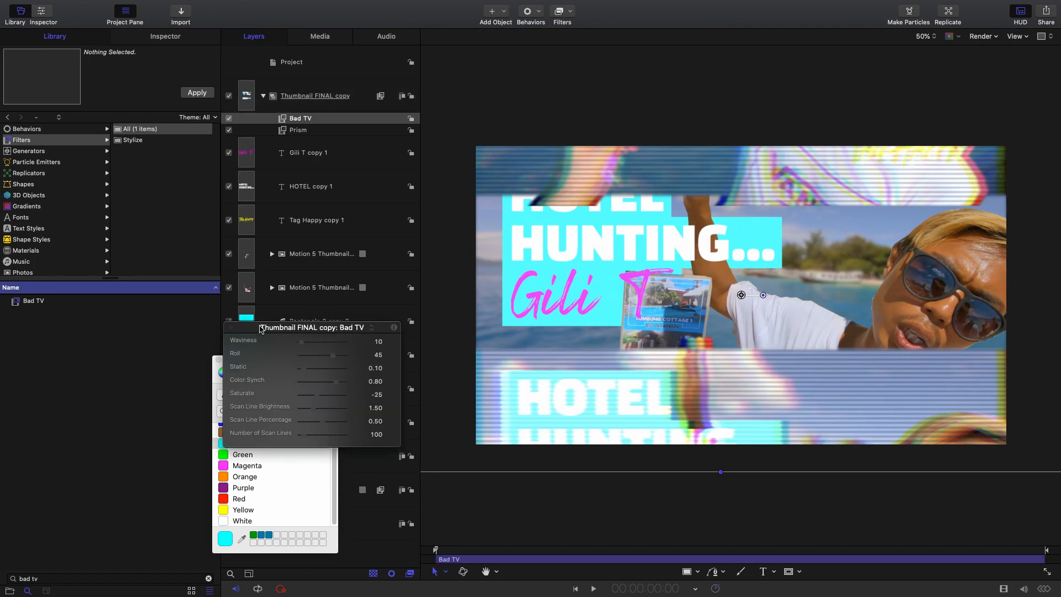
- Set the Bad TV filter's Waviness to 185, Roll to -1, Saturate to 75 and Color Synch to 0.87
drag(262, 328, 273, 227)
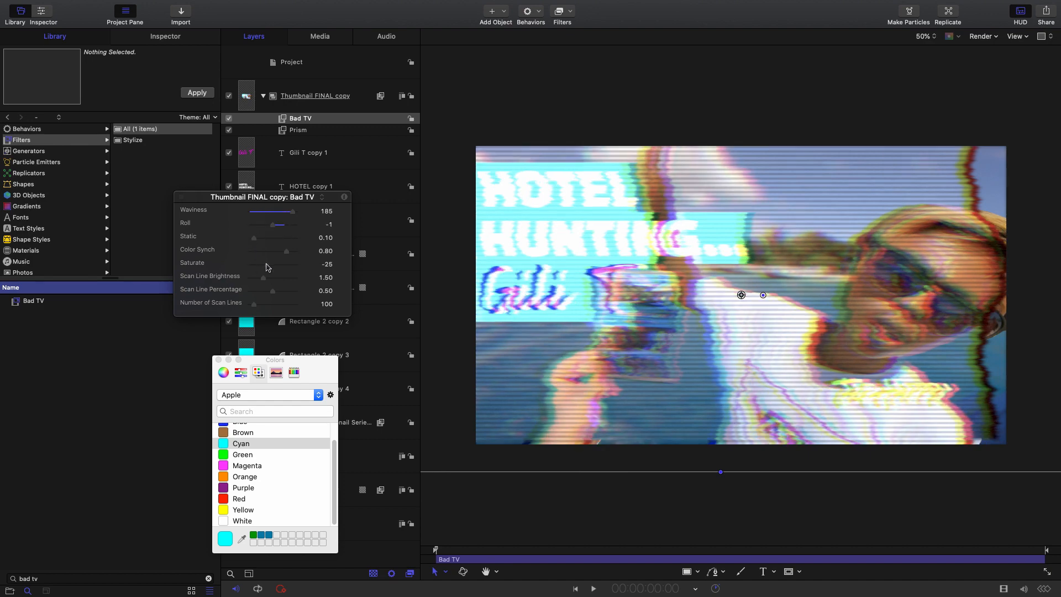
drag(268, 266, 289, 254)
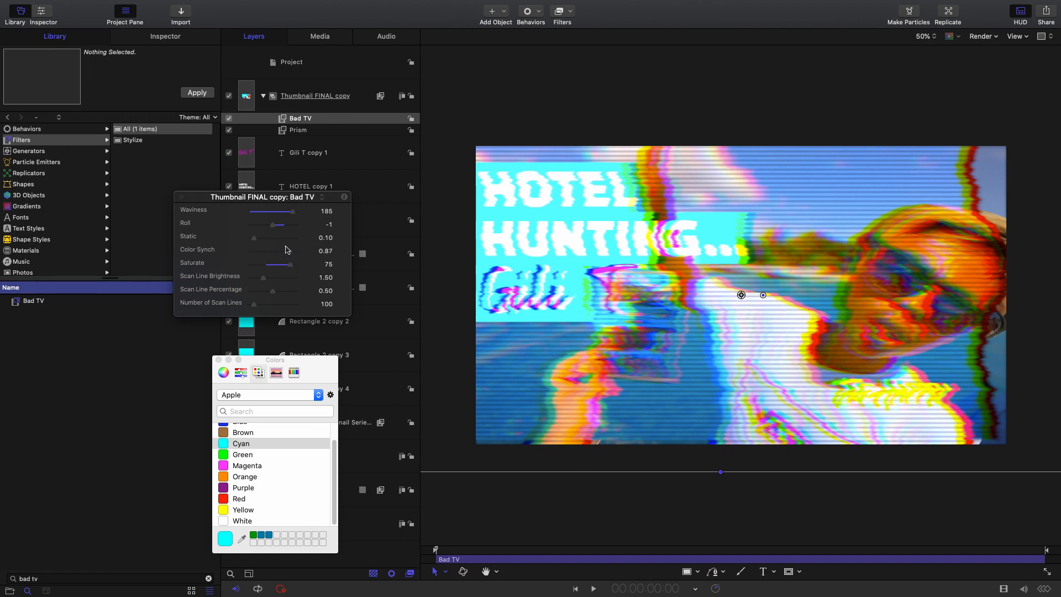
drag(203, 200, 96, 277)
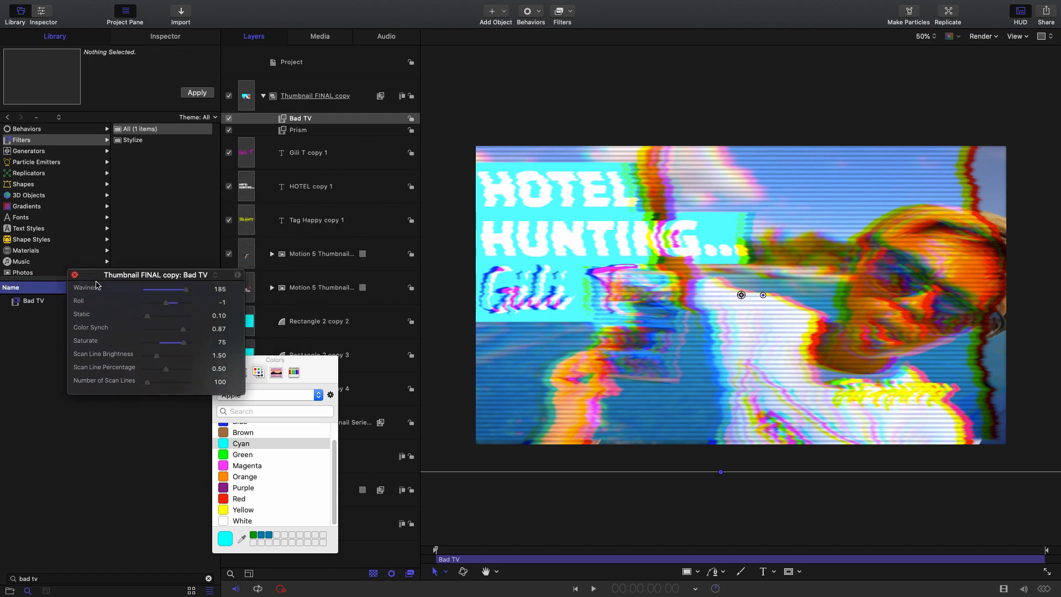
- Draw a magenta rectangle inside the Thumbnail FINAL copy group, covering most of the canvas with a narrow margin around it
click(330, 105)
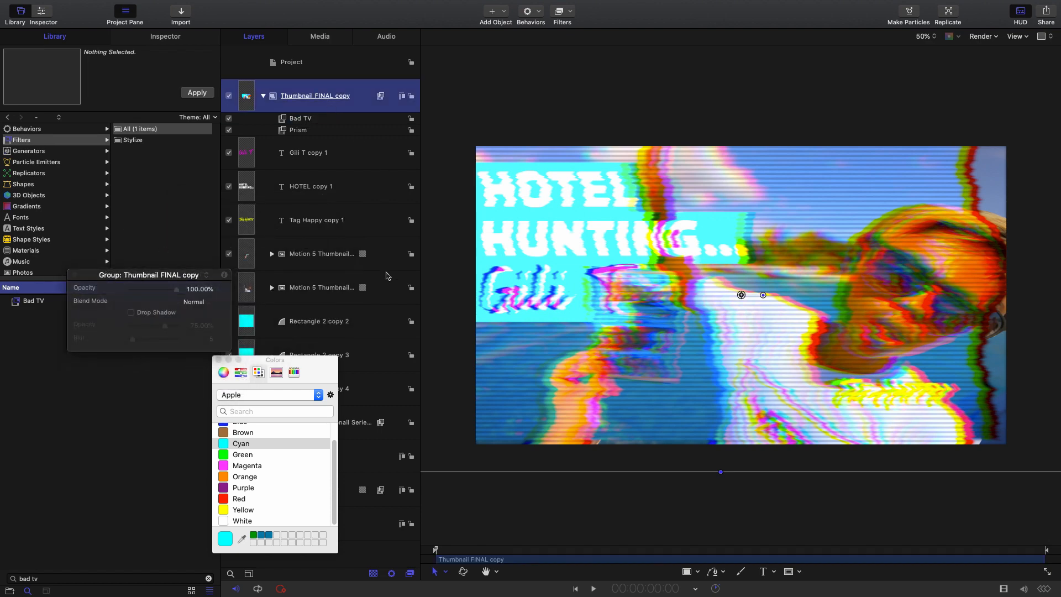
click(699, 573)
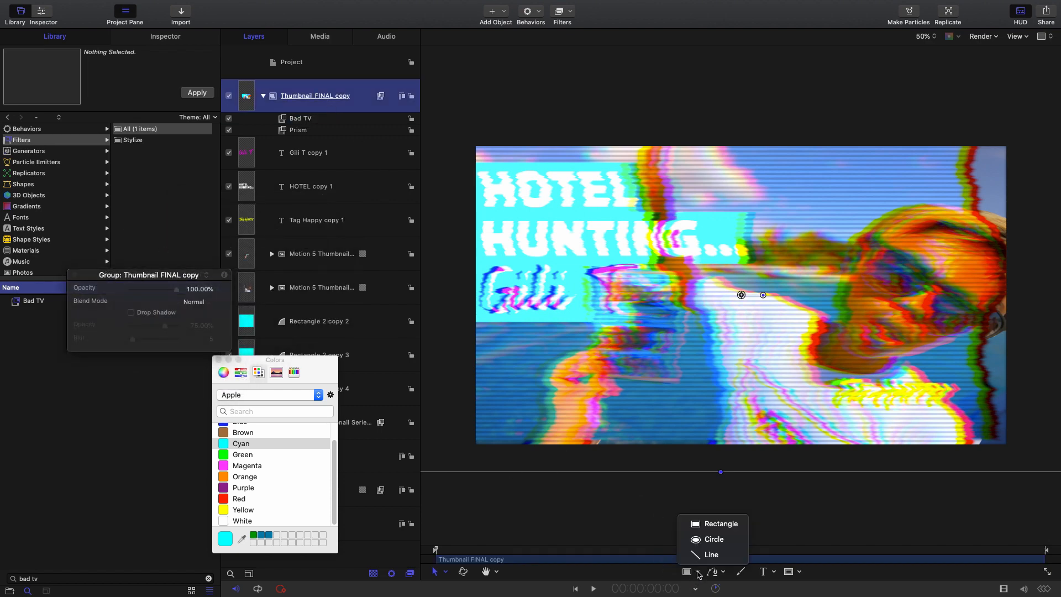
click(721, 524)
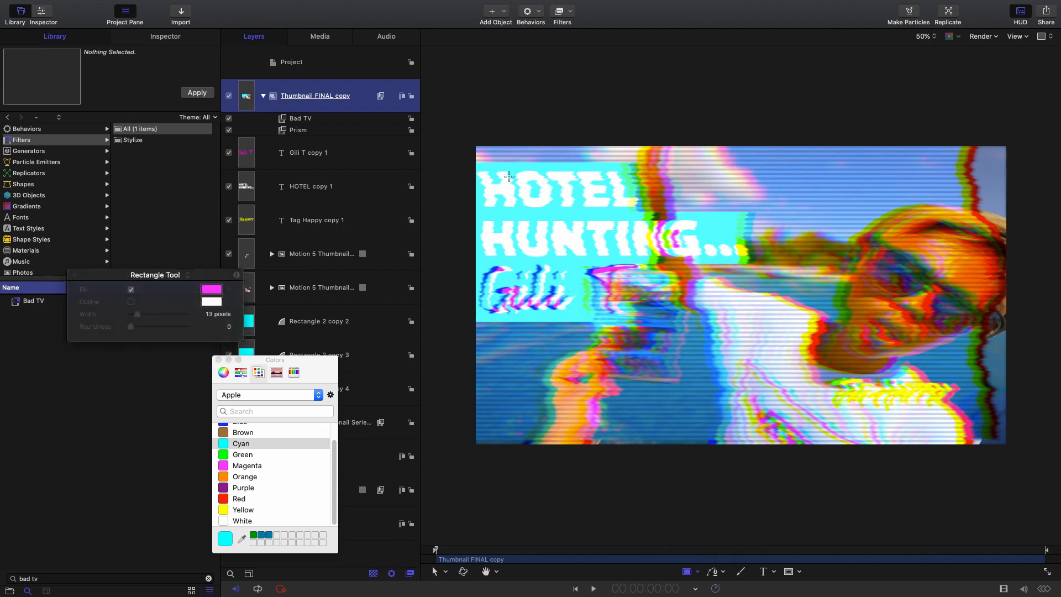
drag(505, 165, 973, 419)
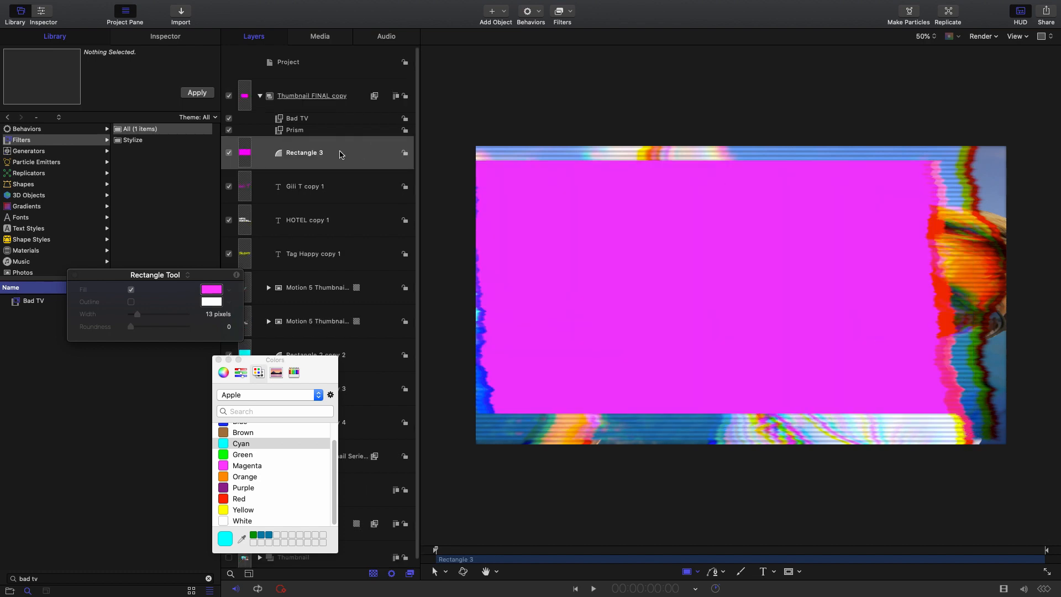
- Add an image mask to the Thumbnail FINAL copy group with Rectangle 3 as its source, and hide the rectangle
click(354, 87)
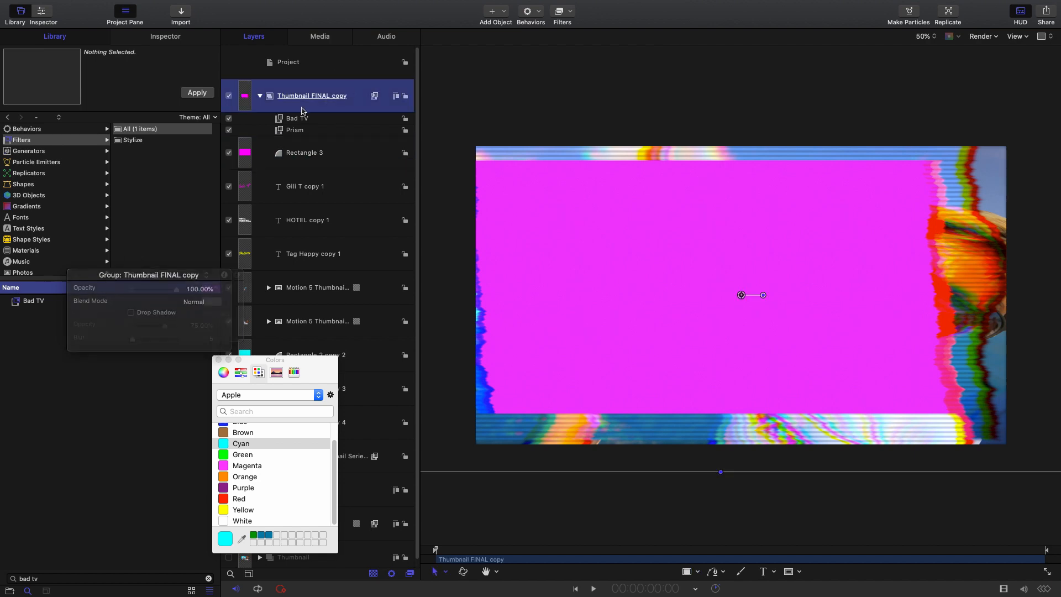
right_click(356, 90)
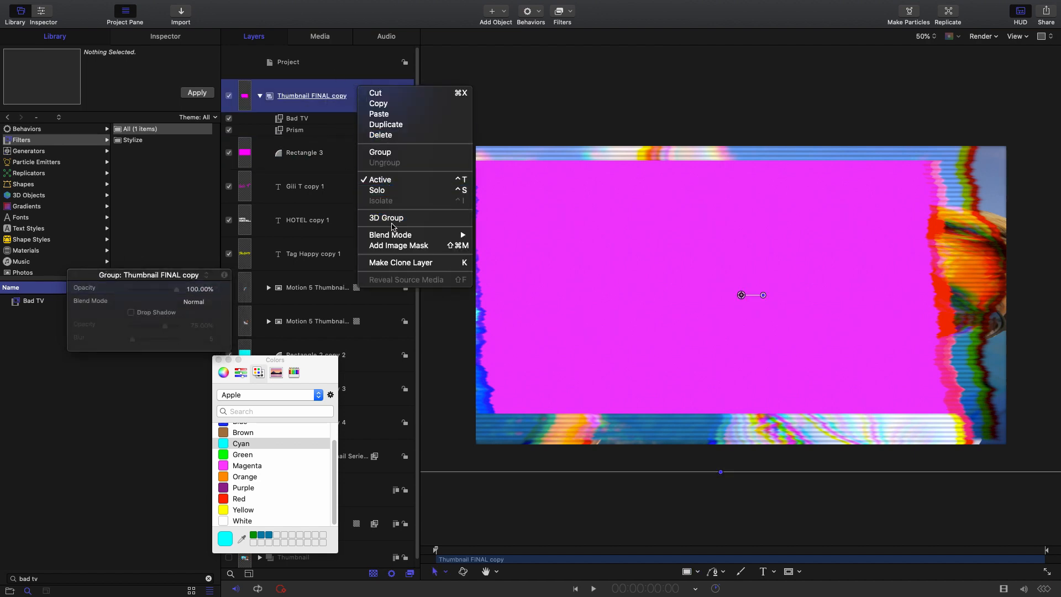
click(390, 246)
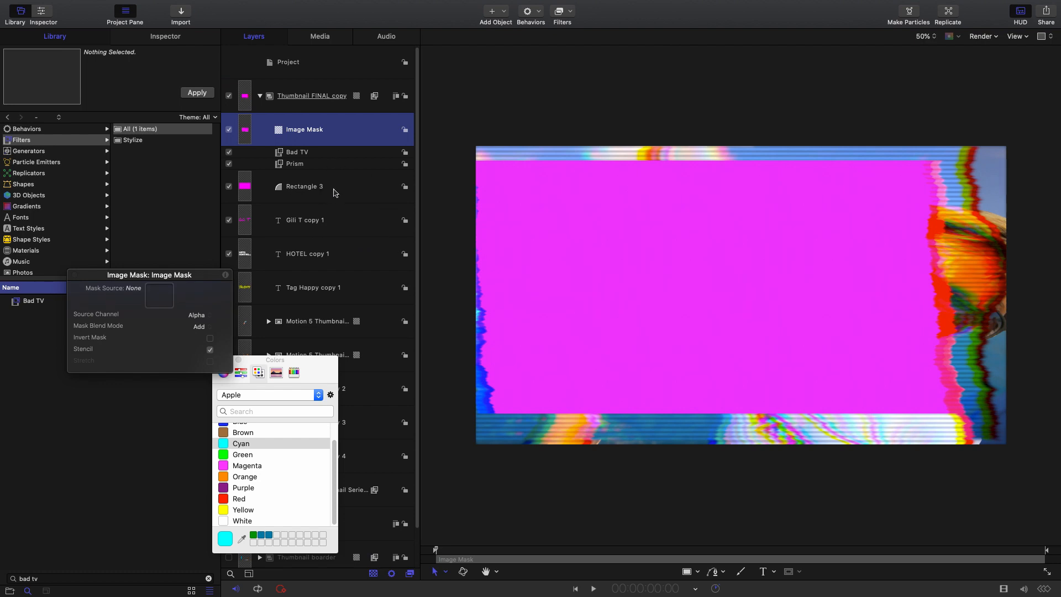
click(228, 187)
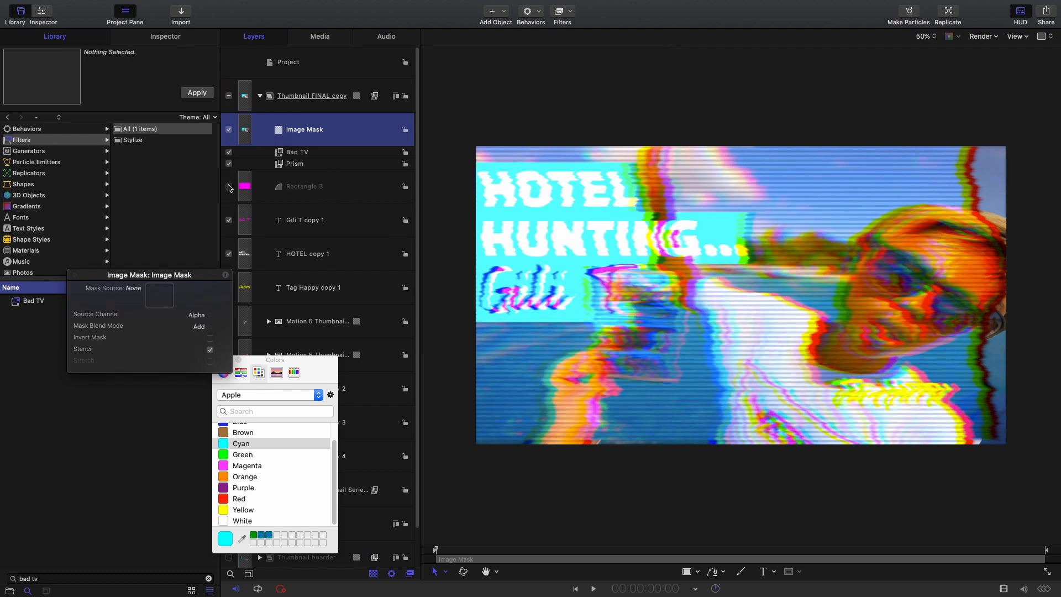
click(348, 195)
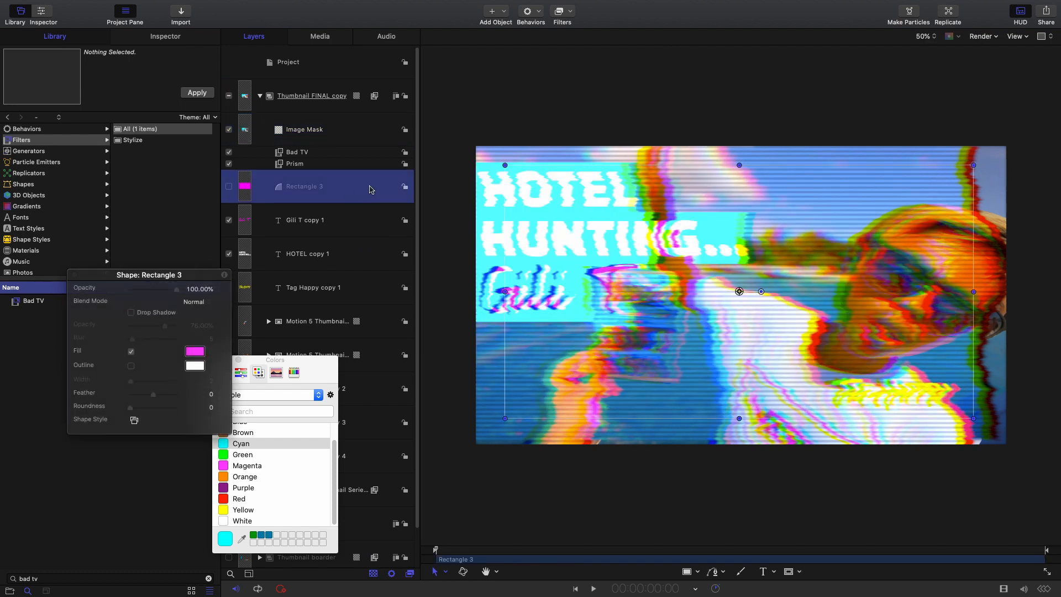
drag(371, 188, 314, 129)
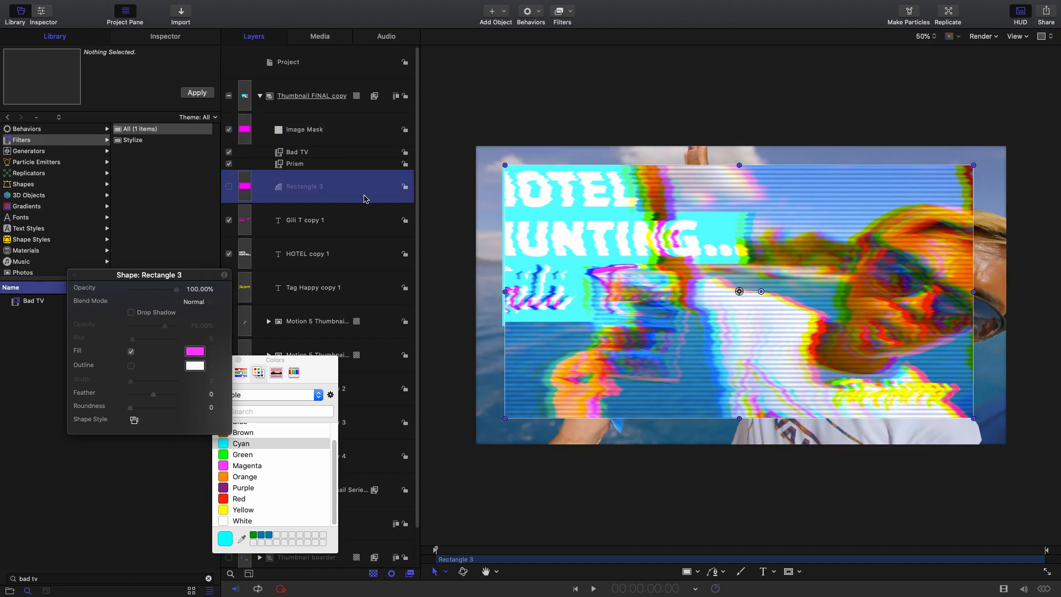
click(229, 187)
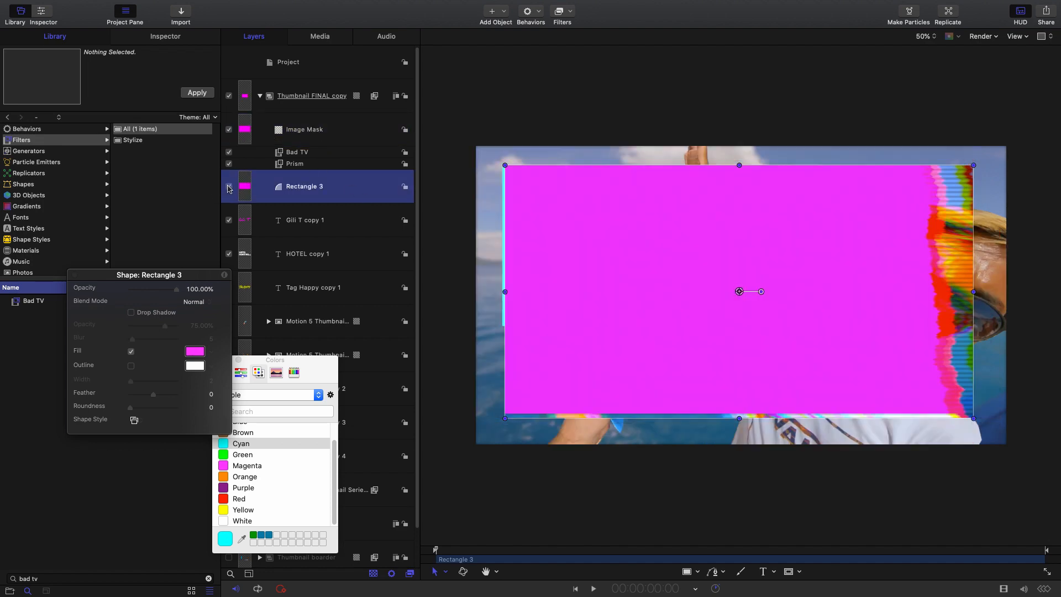
click(229, 187)
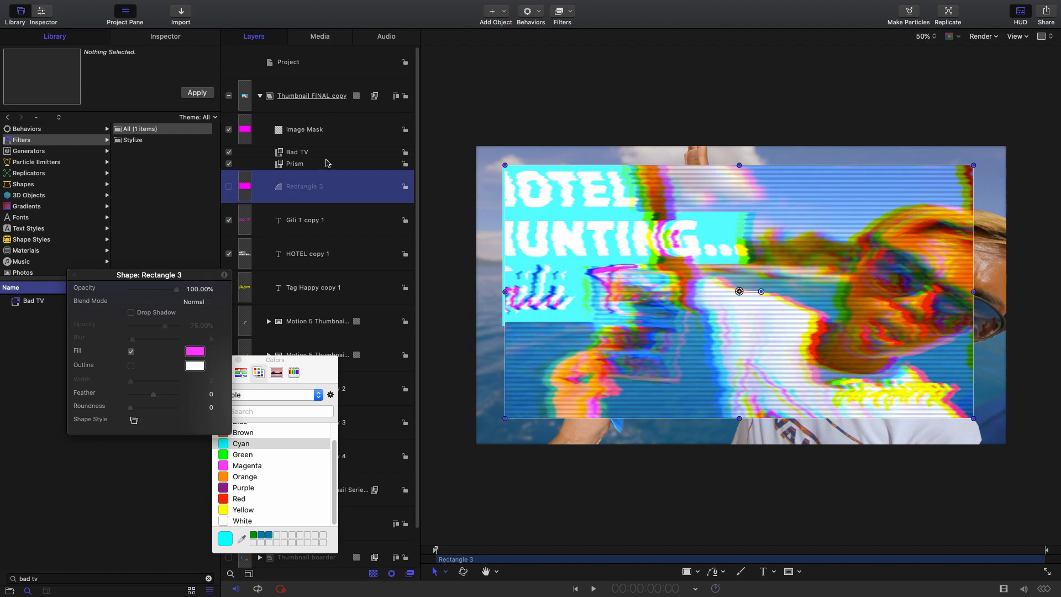
- Invert the group's image mask so the glitch effect is limited to the border of the thumbnail
click(338, 133)
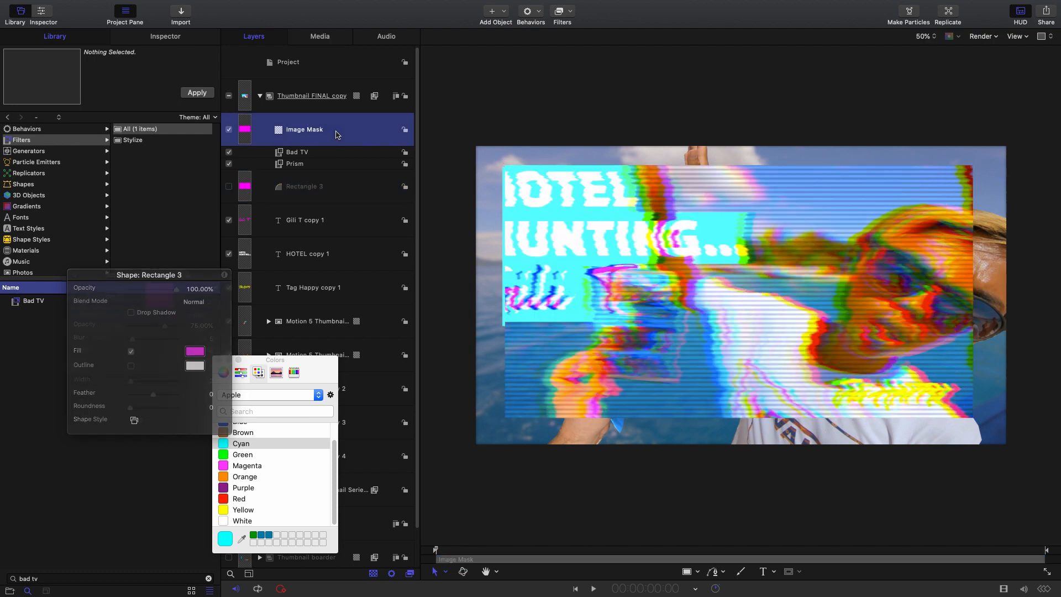
click(173, 37)
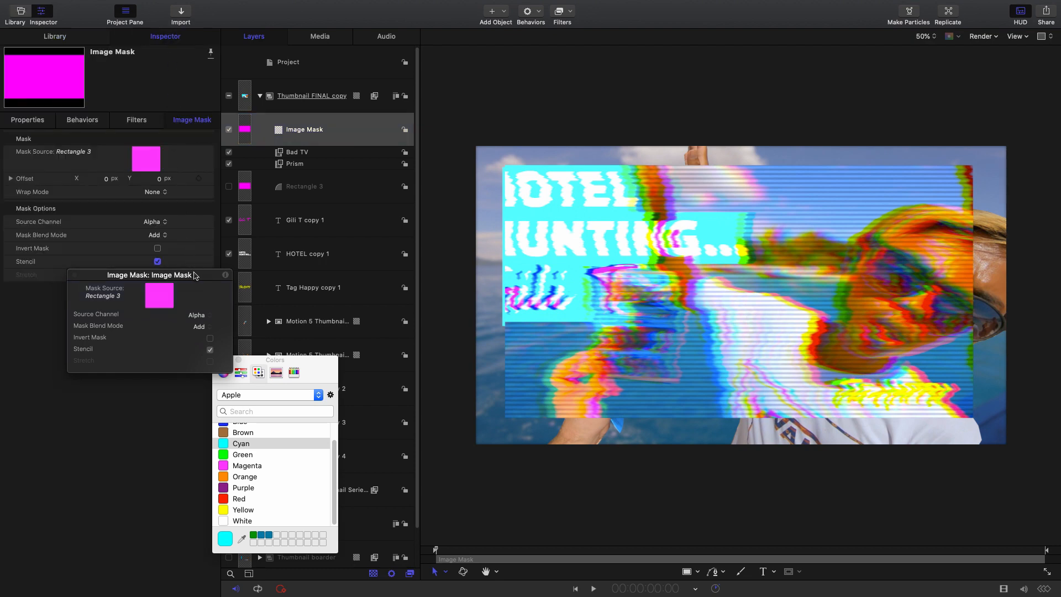
drag(195, 275, 190, 344)
click(157, 250)
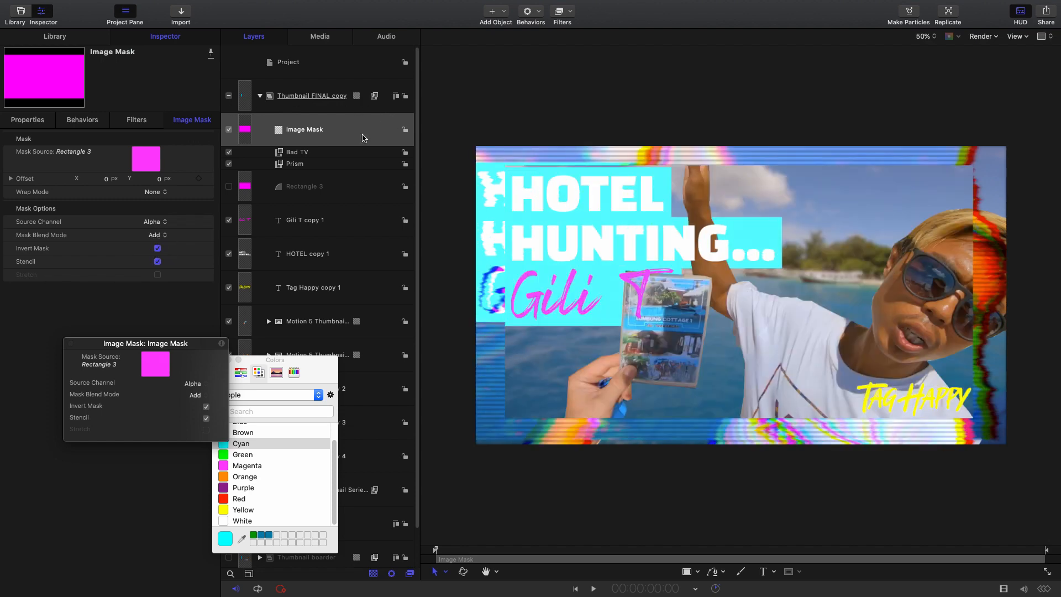
- Set the Feather of the hidden Rectangle 3 to 100 to soften the mask's edges
click(341, 189)
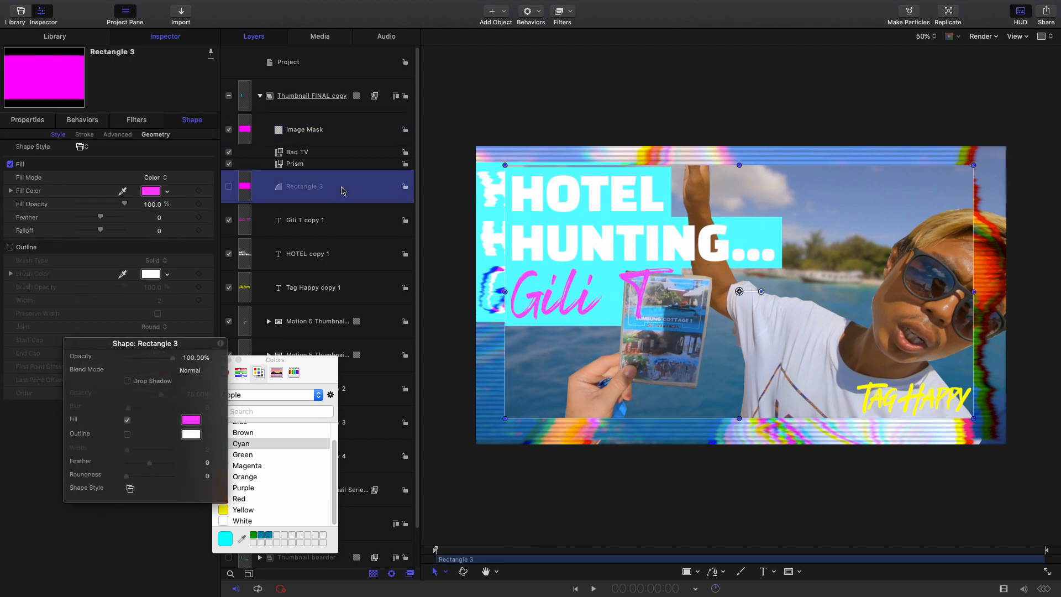
click(229, 188)
click(228, 188)
click(336, 187)
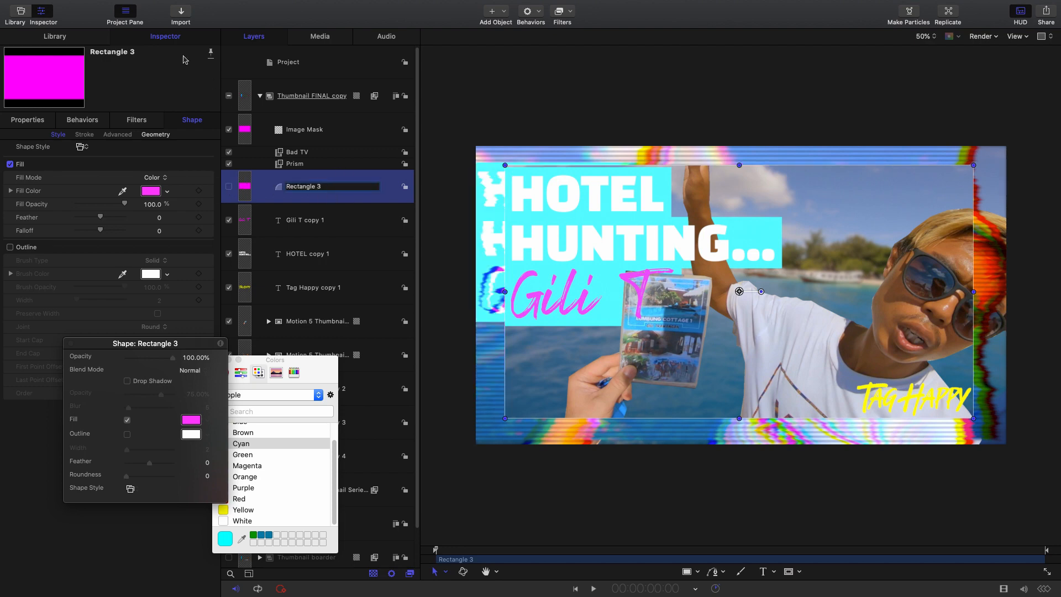
click(186, 40)
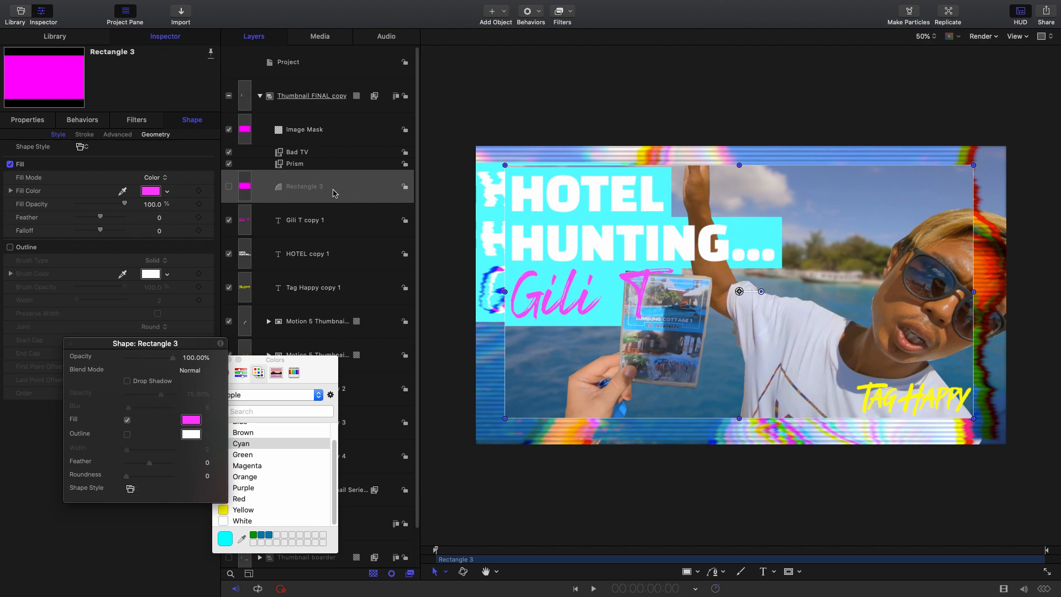
drag(115, 216, 165, 223)
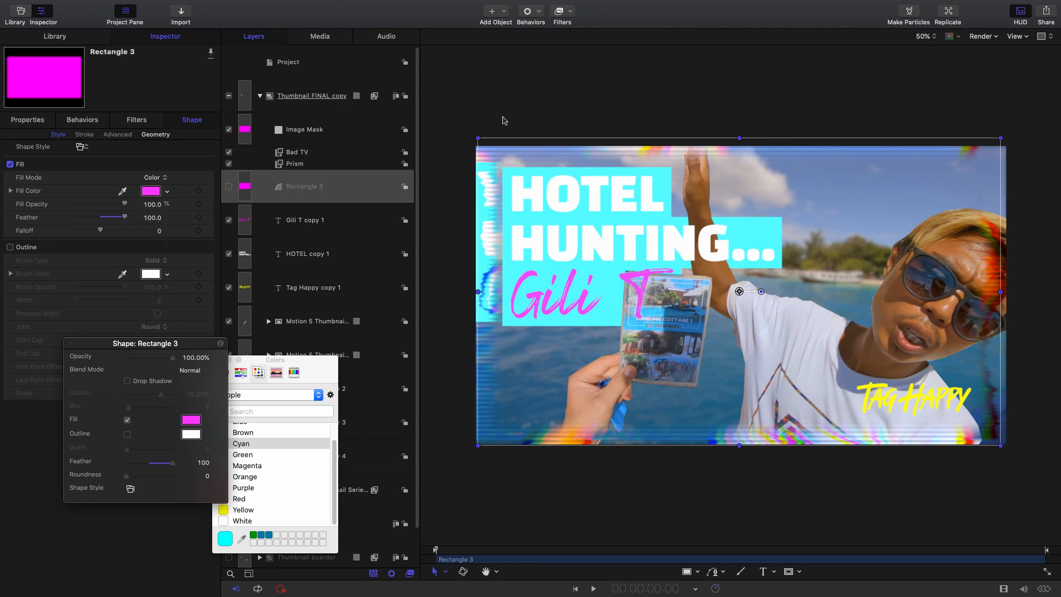
- Resize Rectangle 3 by pulling its upper and lower edges just inside the canvas and its right edge slightly outward
drag(738, 137, 739, 148)
drag(739, 446, 738, 442)
drag(1000, 292, 1002, 294)
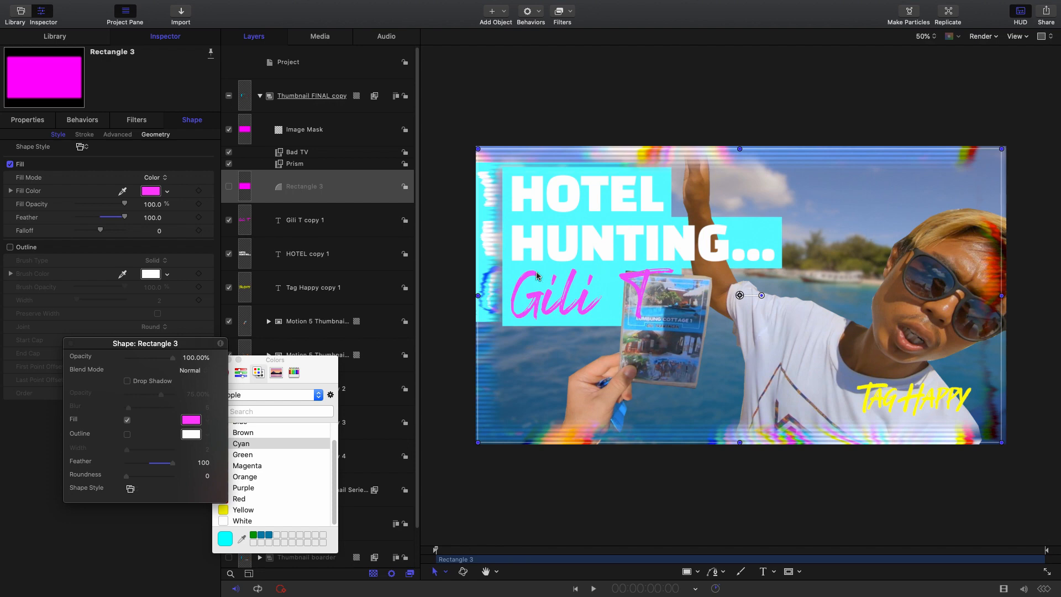
- Nudge Rectangle 3's left edge slightly outward, and set the group's Bad TV Waviness to 30
drag(477, 297, 476, 295)
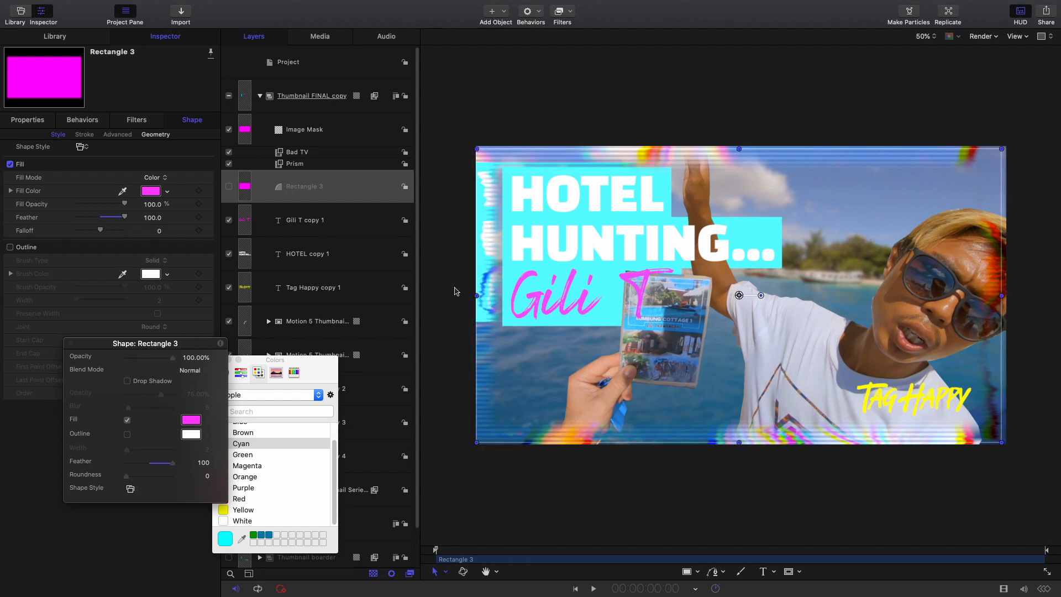
click(335, 154)
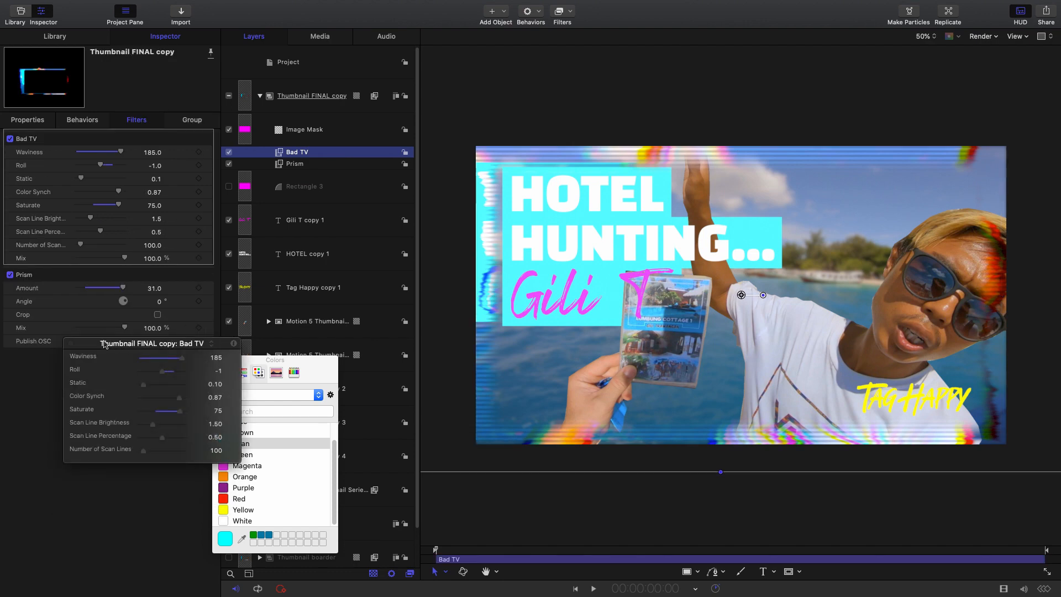
drag(106, 344, 234, 269)
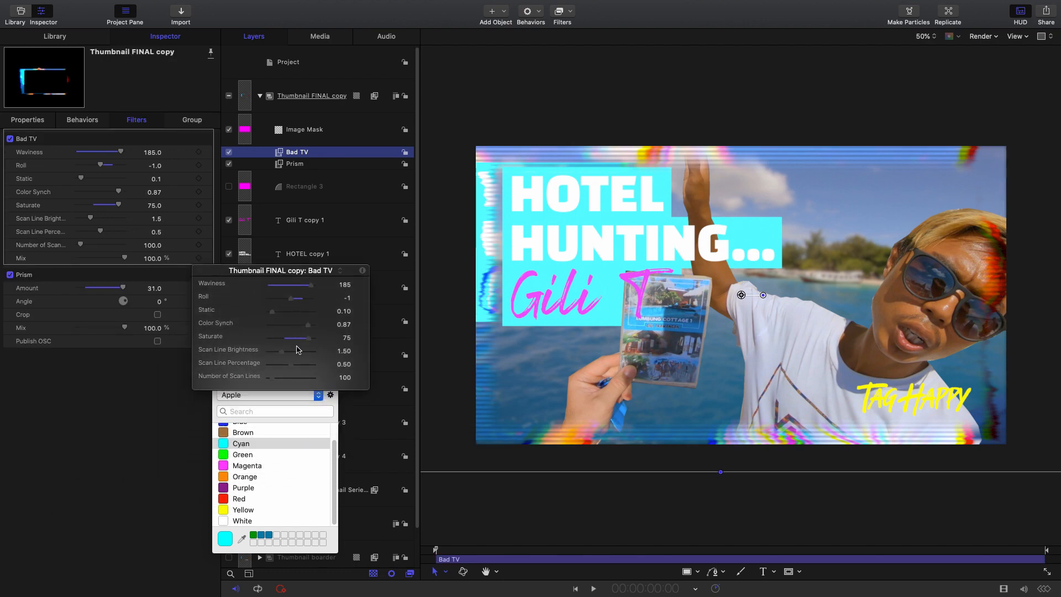
drag(290, 302, 269, 285)
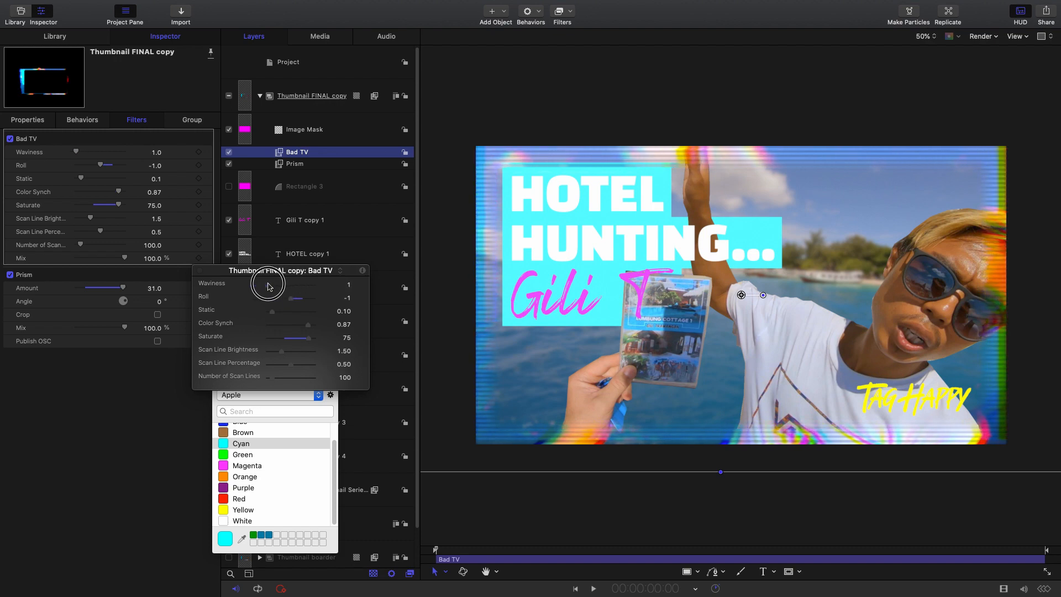
drag(268, 286, 275, 285)
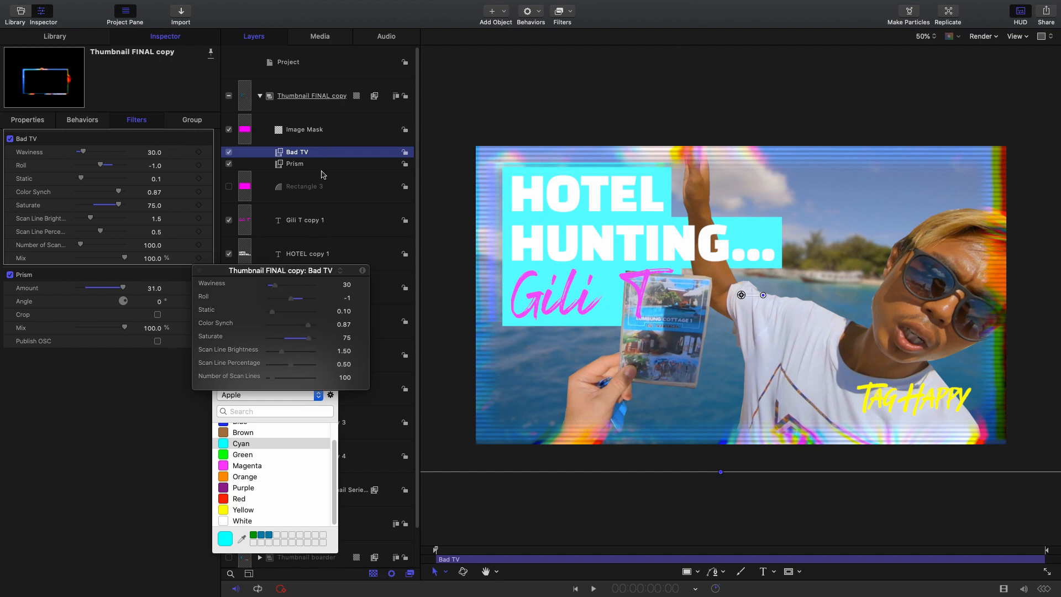
- Enlarge Rectangle 3 so all four of its edges lie slightly outside the canvas
click(342, 188)
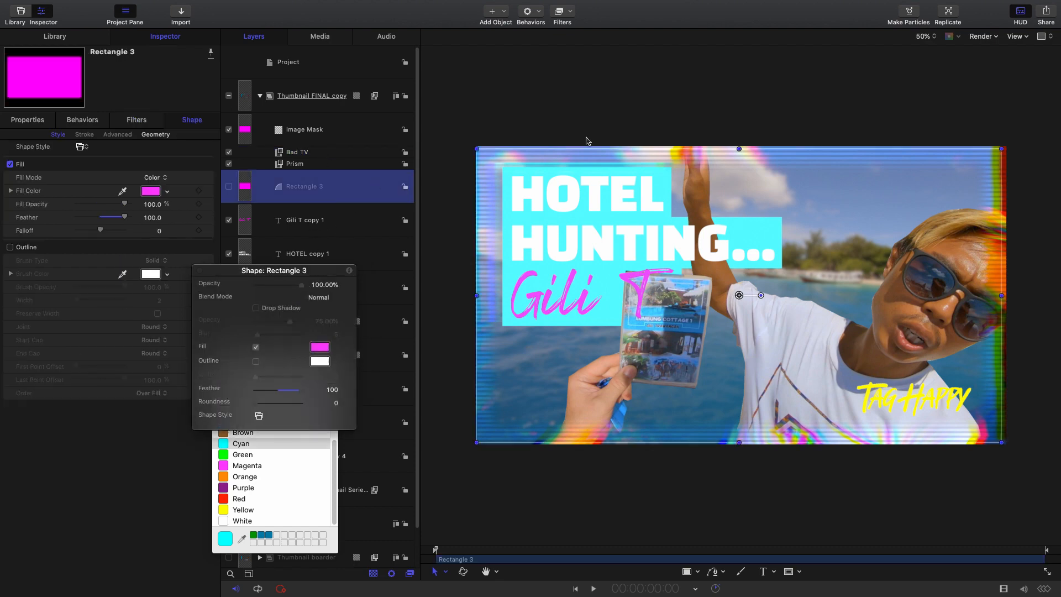
drag(739, 149, 738, 140)
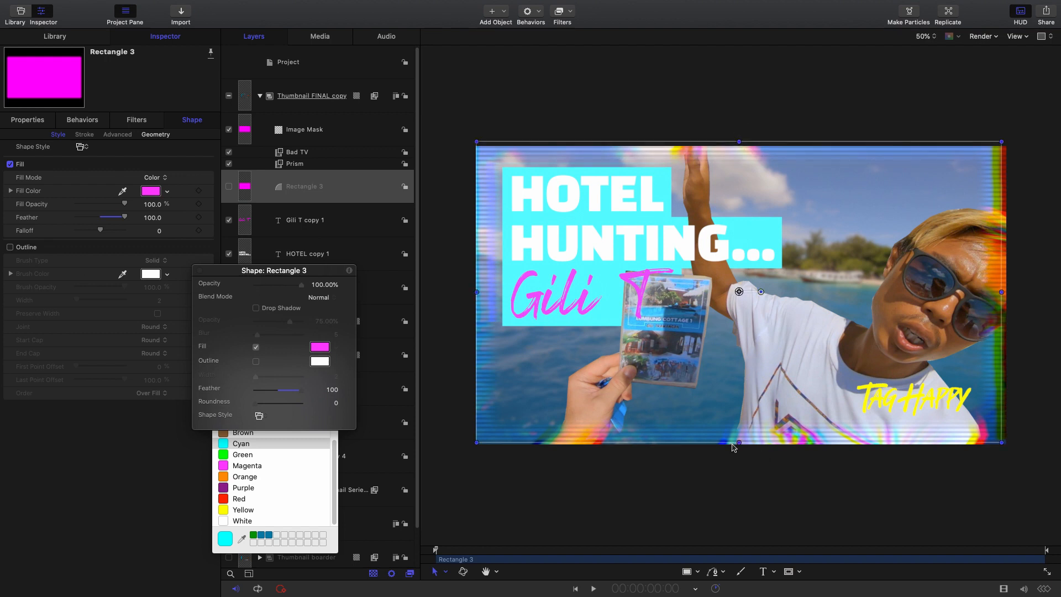
drag(739, 442, 738, 448)
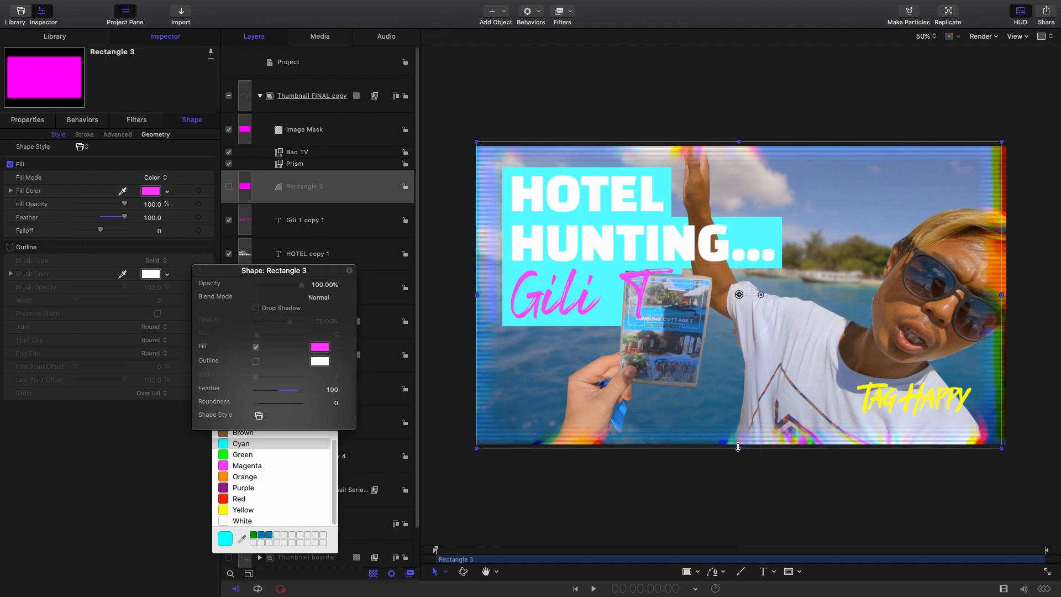
drag(476, 294, 471, 294)
drag(1001, 294, 1009, 294)
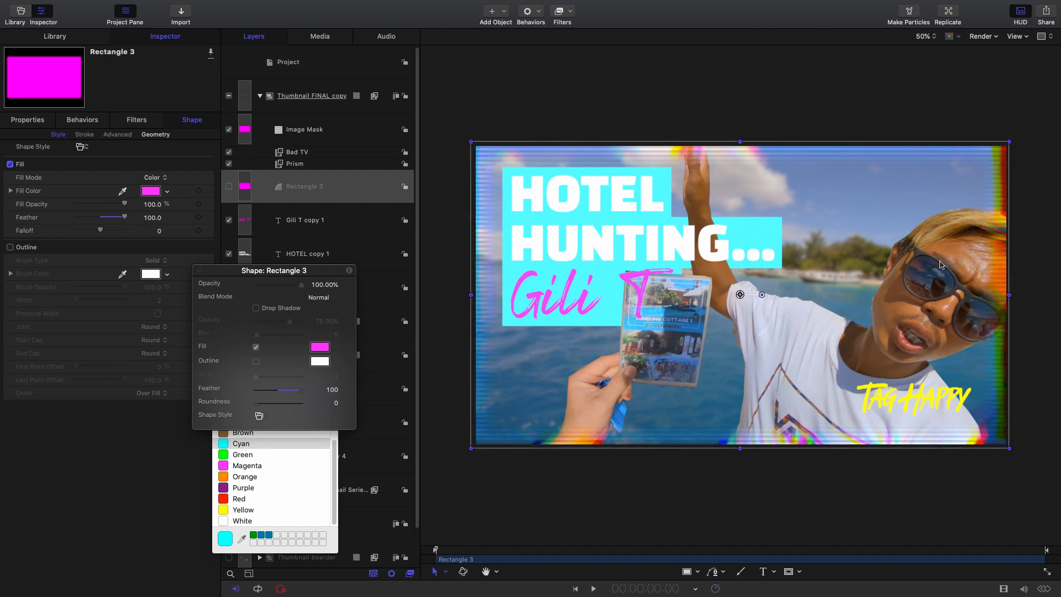
- Collapse the Thumbnail FINAL copy group and toggle its visibility off and on to compare the thumbnail with and without the border
click(328, 99)
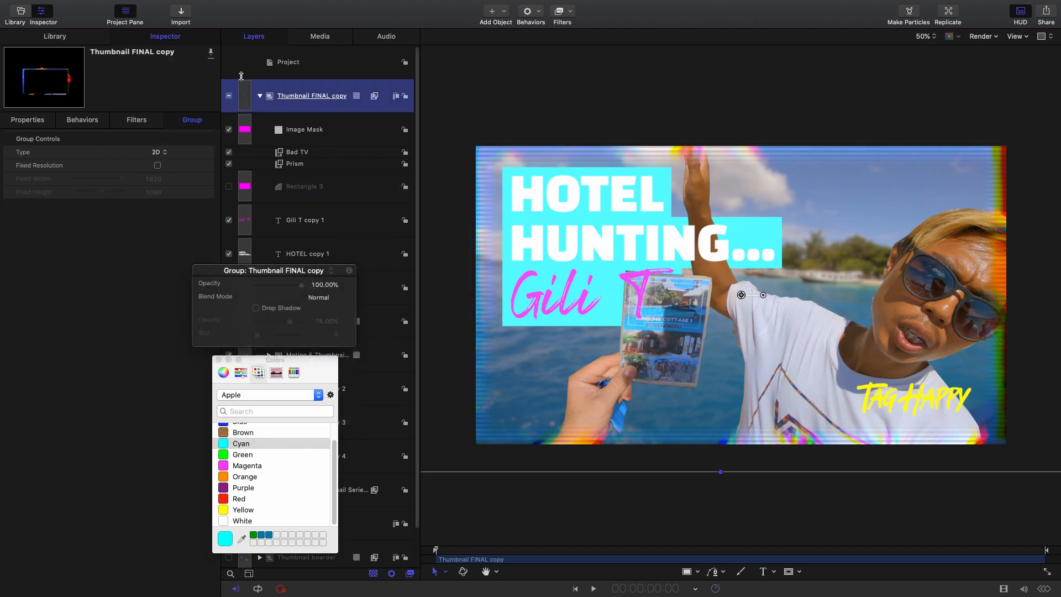
click(260, 97)
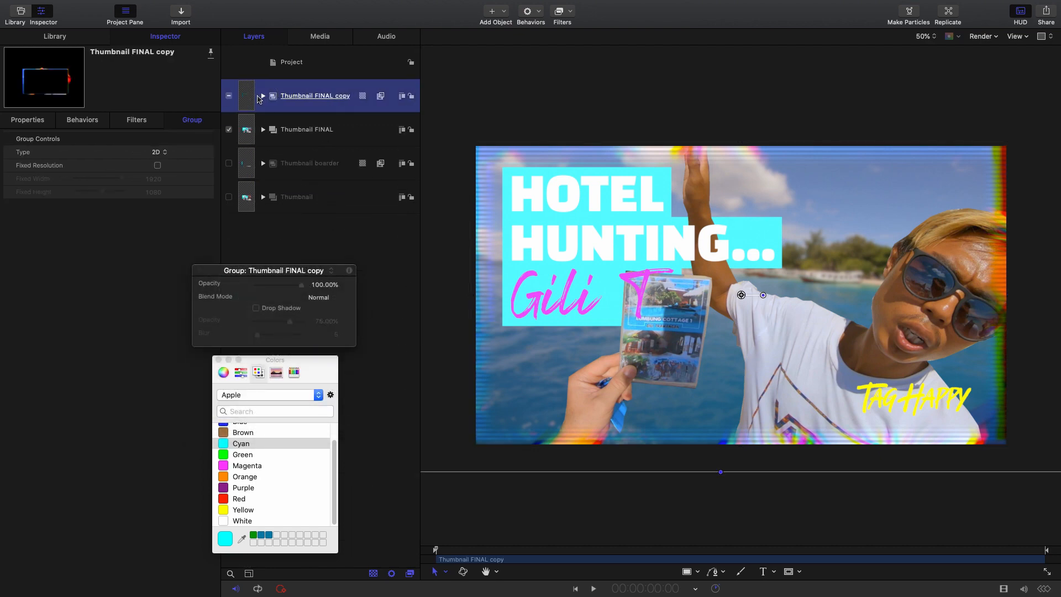
click(229, 96)
click(229, 97)
click(228, 97)
click(229, 97)
- Try the Overlay, Add and Screen blend modes on the Thumbnail FINAL copy group
click(169, 36)
click(38, 119)
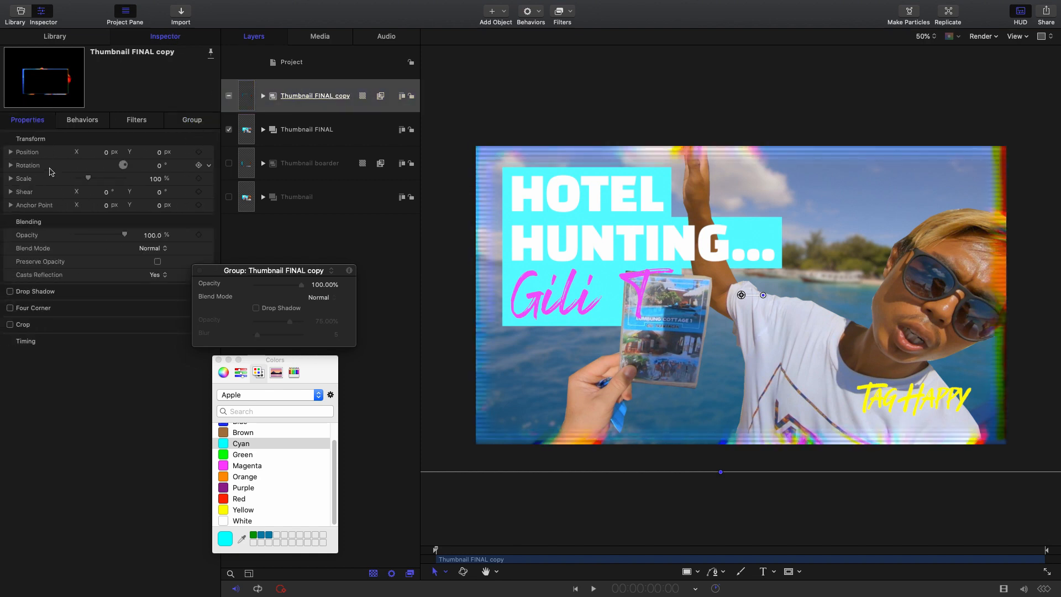
click(148, 250)
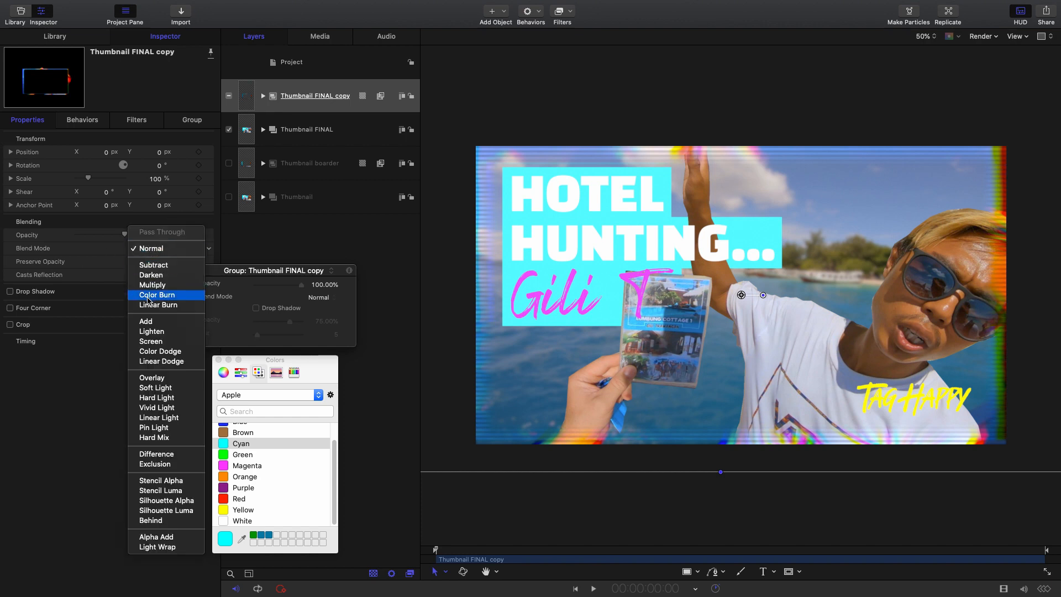
click(151, 381)
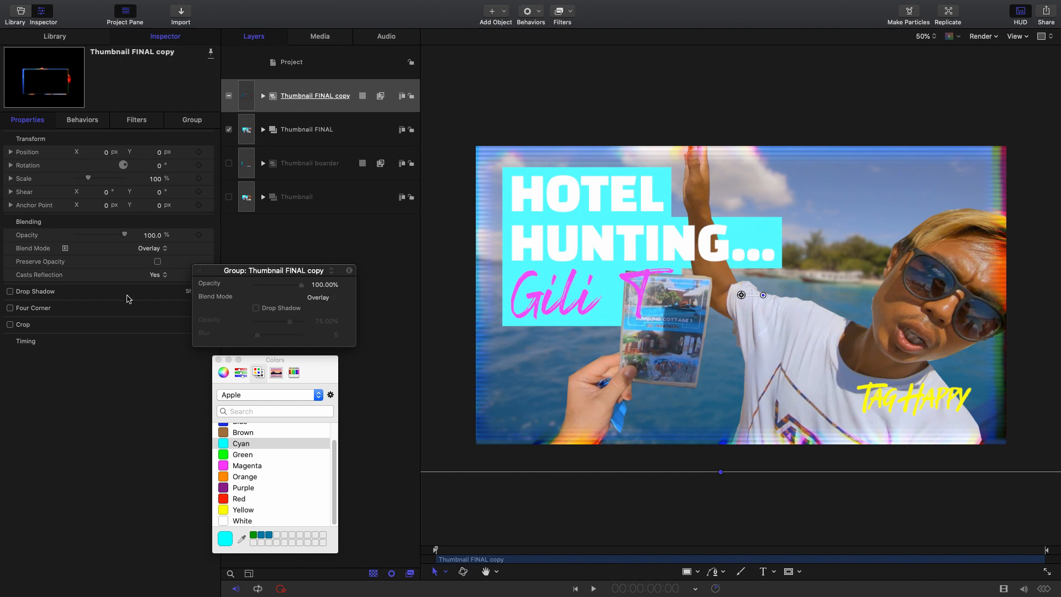
click(143, 250)
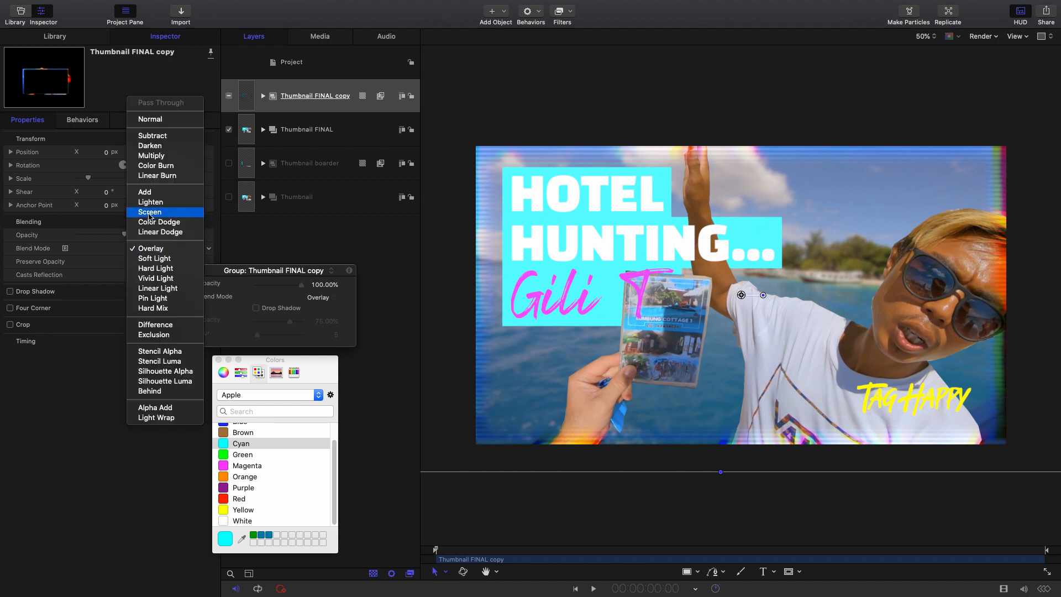
click(153, 195)
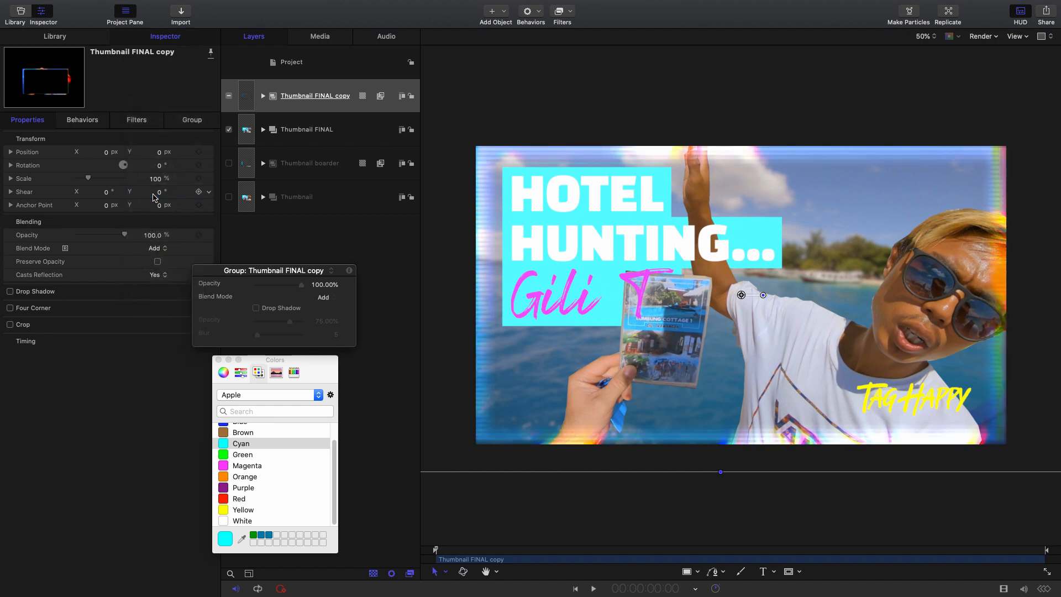
click(150, 248)
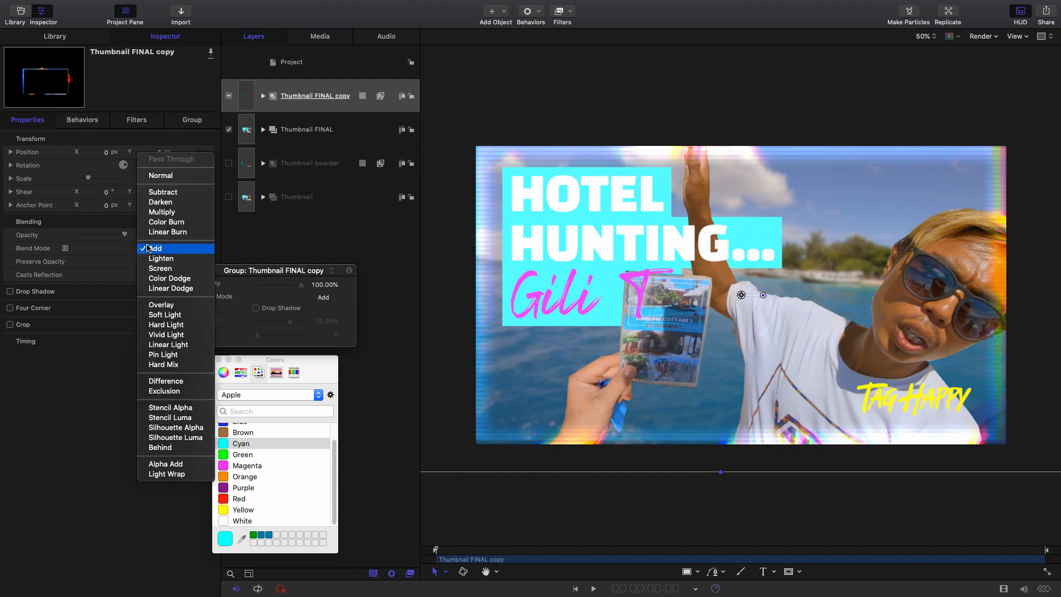
click(163, 269)
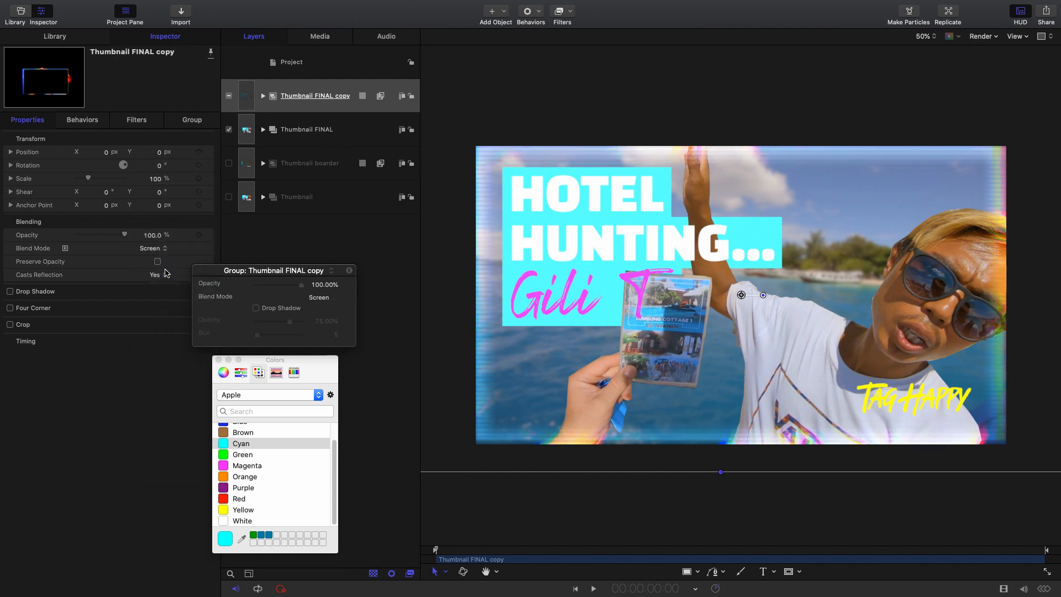
- Try the Color Dodge, Linear Dodge and Lighten blend modes on the Thumbnail FINAL copy group
click(160, 249)
click(162, 258)
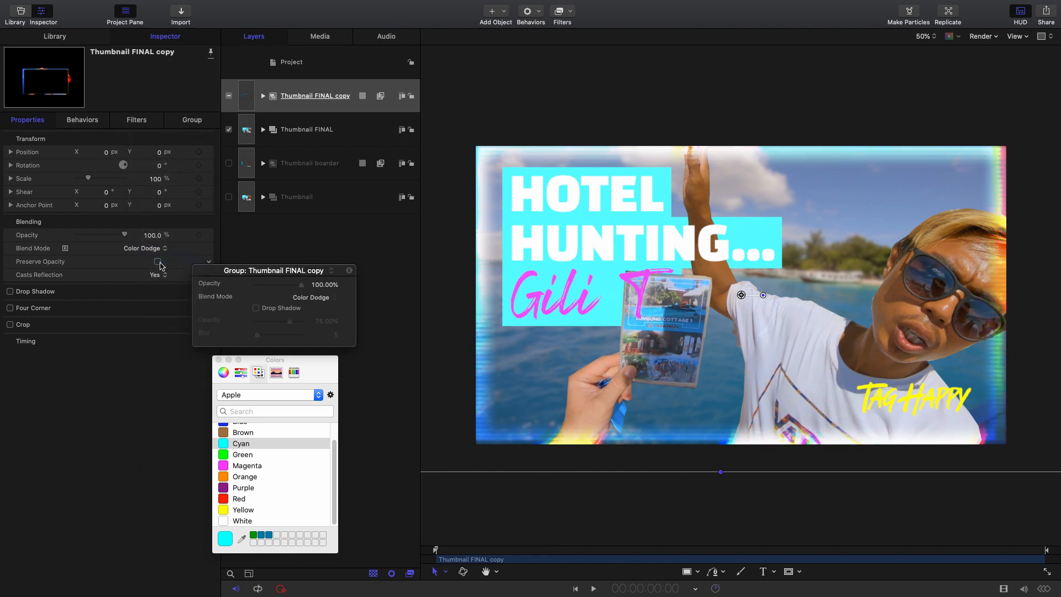
click(158, 248)
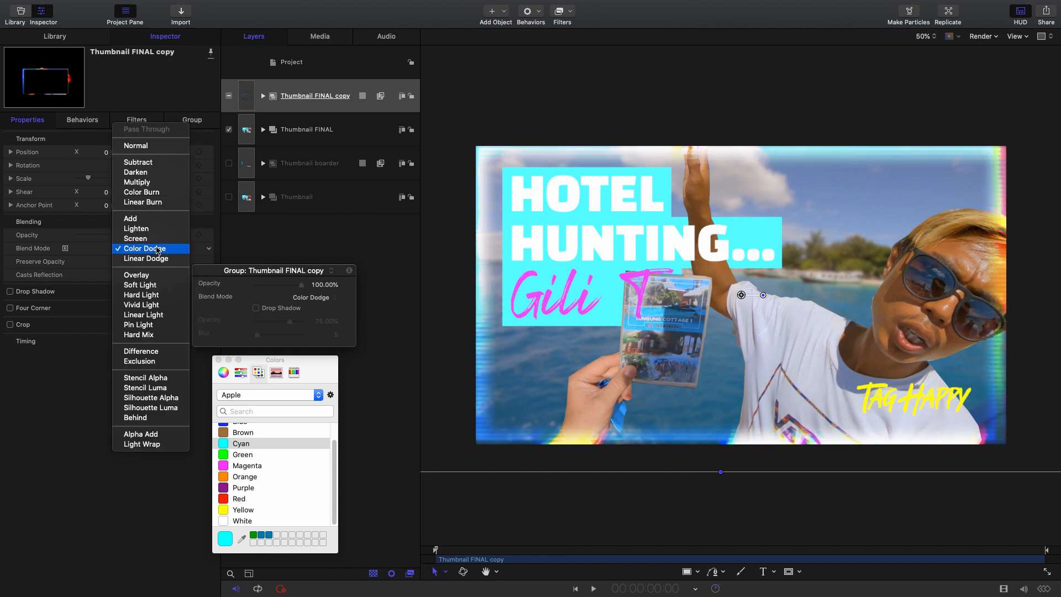
click(149, 264)
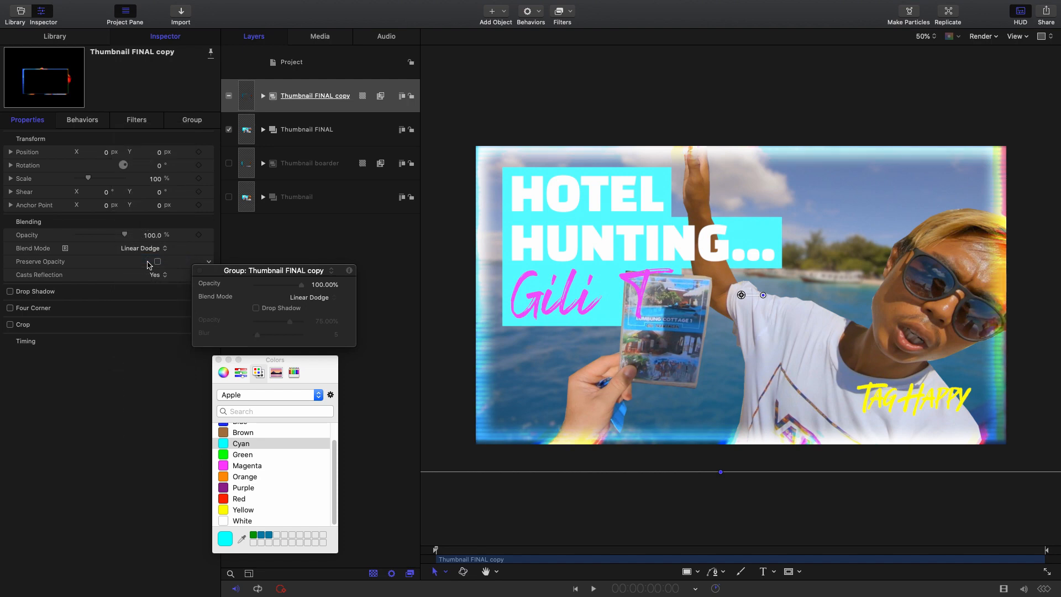
click(145, 249)
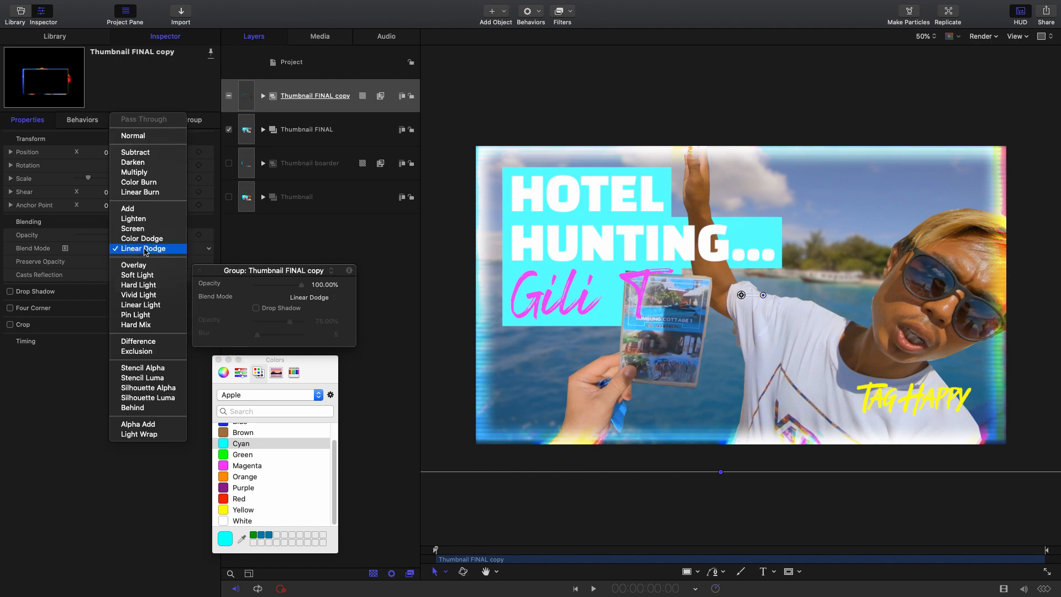
click(146, 220)
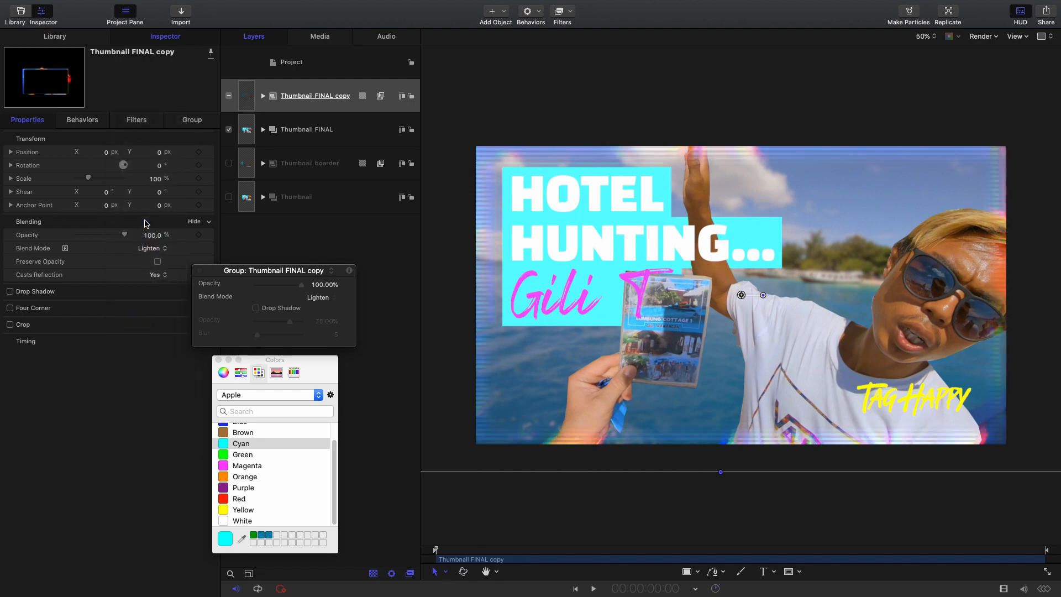
- Set the Thumbnail FINAL copy group's blend mode to Add
click(144, 248)
click(143, 239)
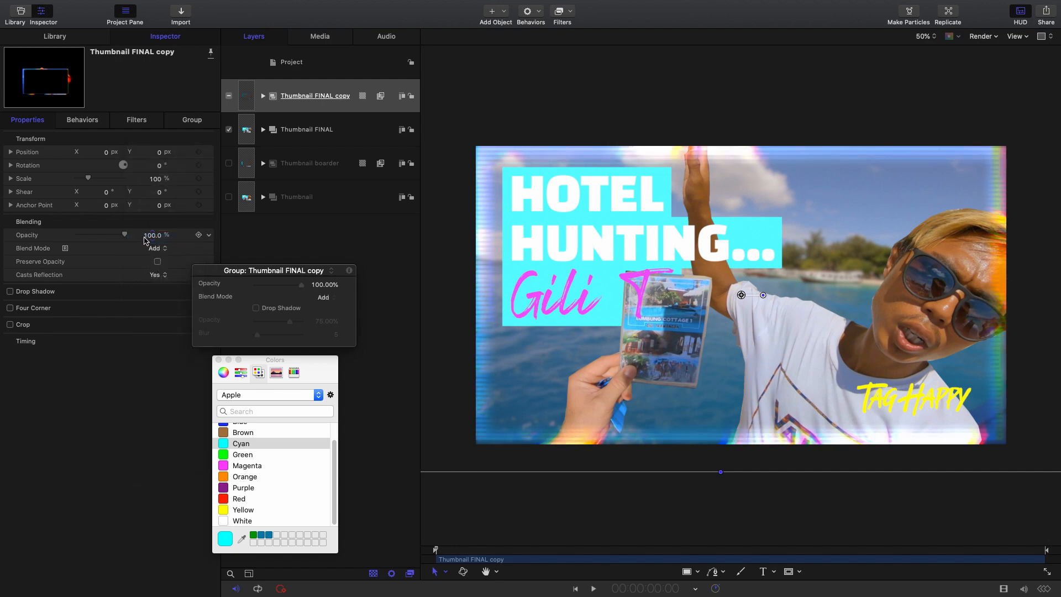
click(332, 105)
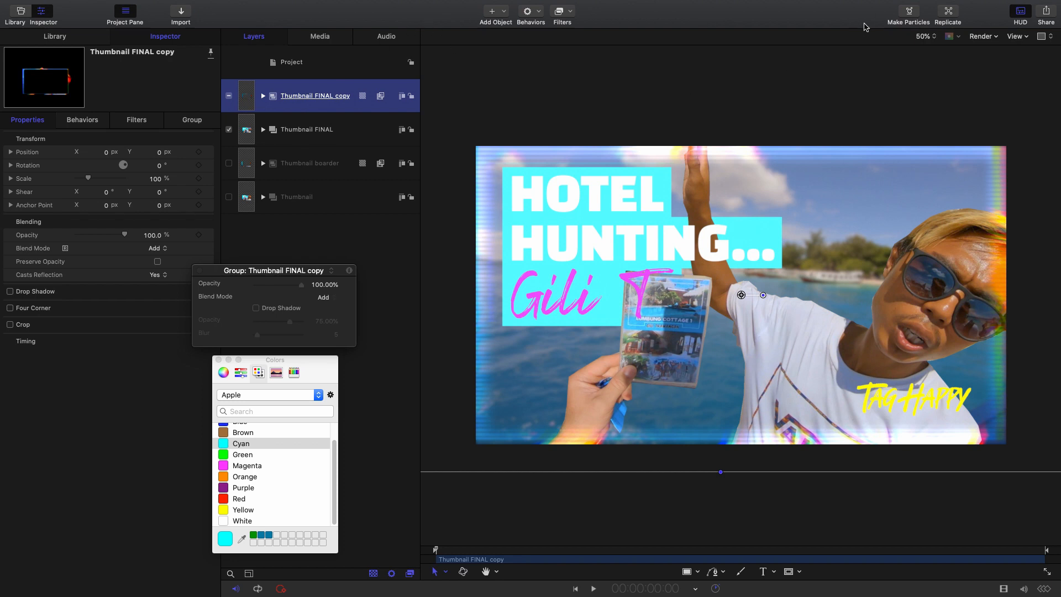
- Start exporting the current frame as a JPEG image with the render quality set to Best
click(1046, 12)
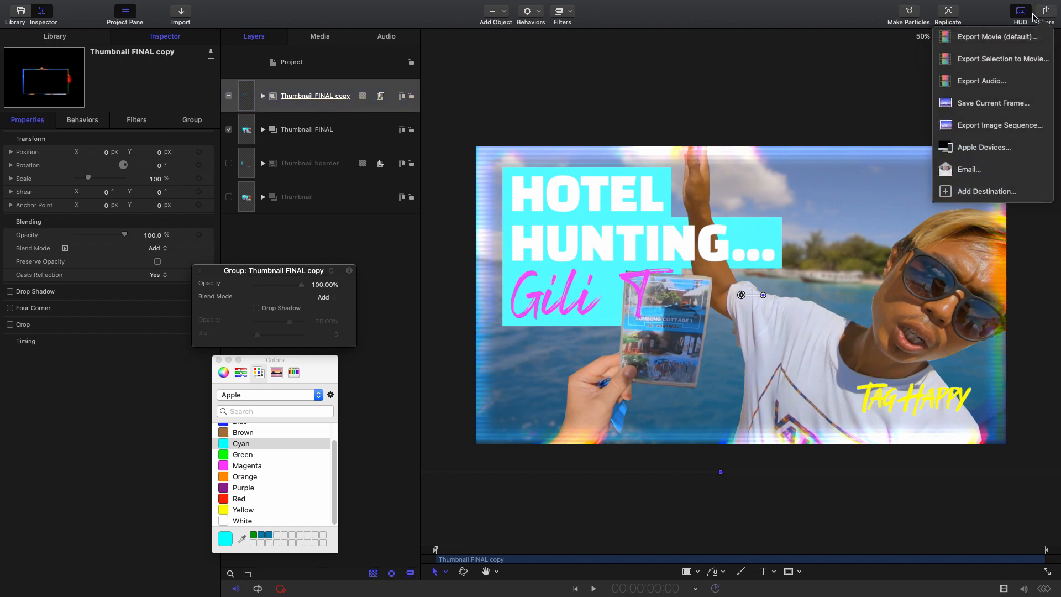
click(987, 108)
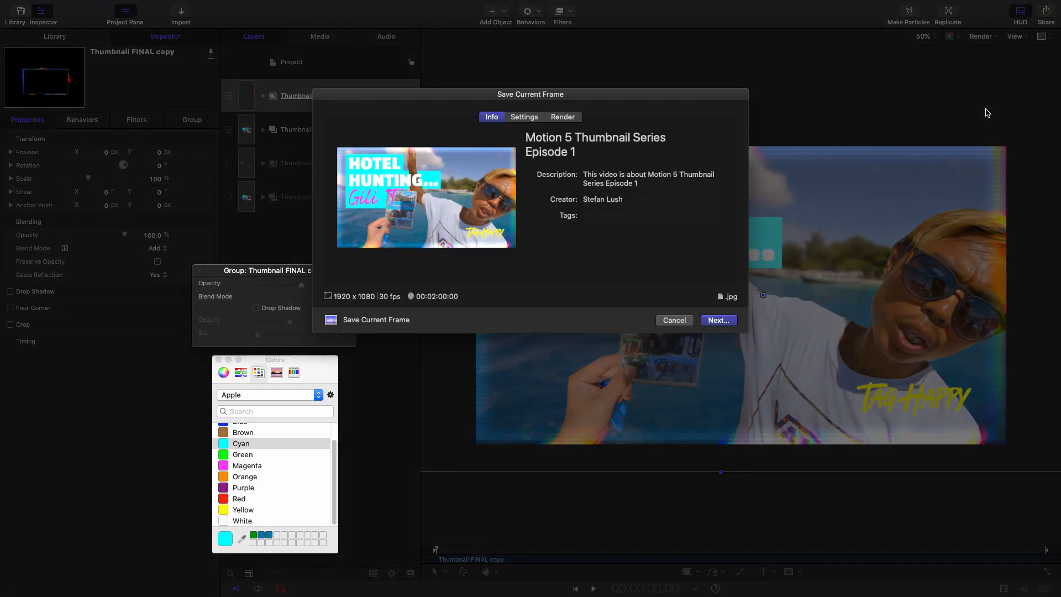
click(526, 117)
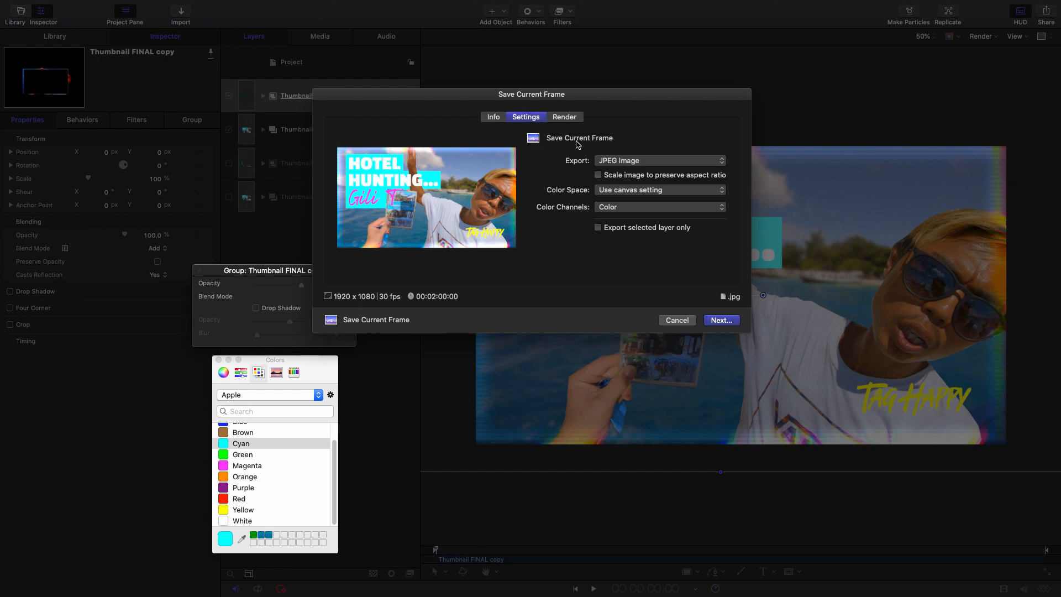
click(564, 117)
click(635, 197)
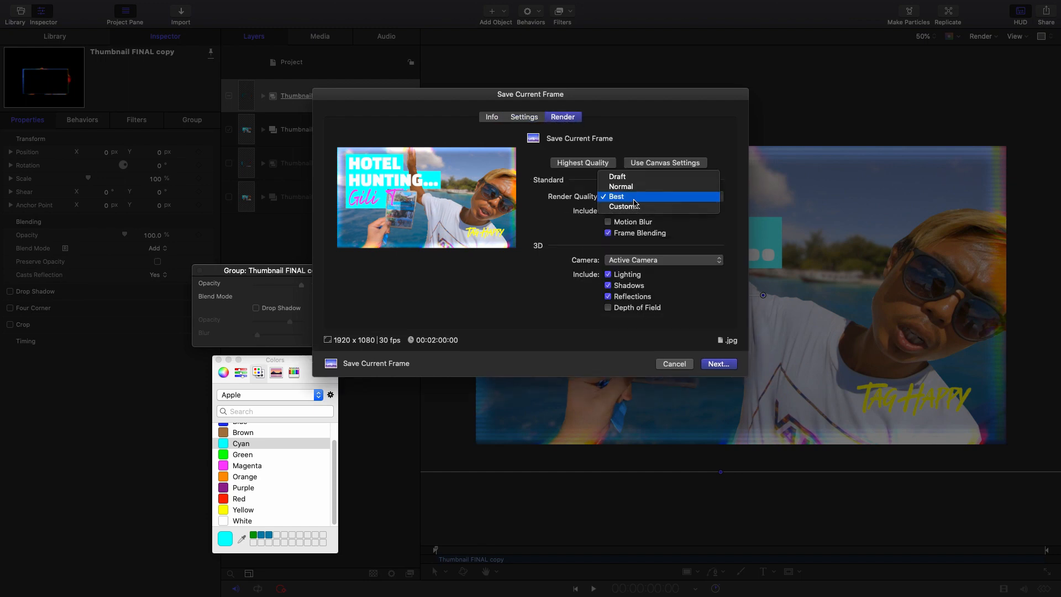
click(633, 198)
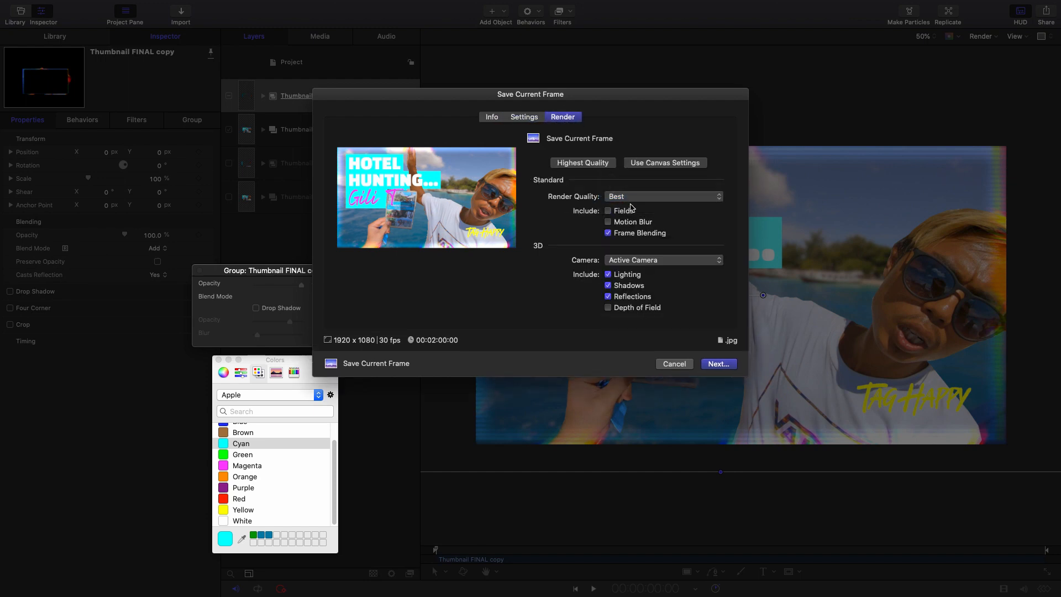
- Save the exported frame in the Thumbnail folder as "Motion 5 Thumbnail Series Episode 1 FINAL"
click(719, 363)
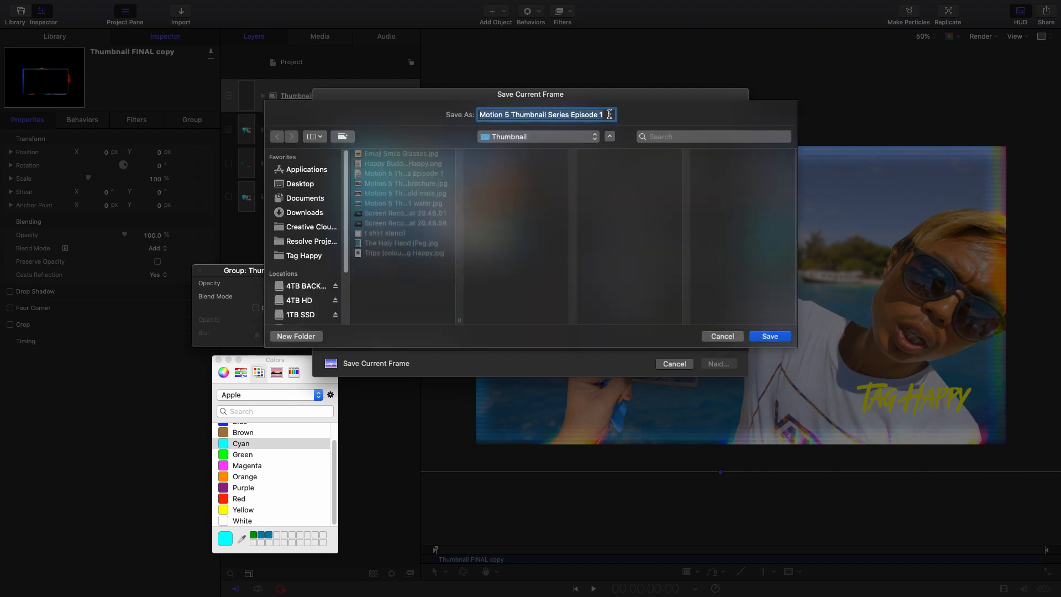
click(512, 115)
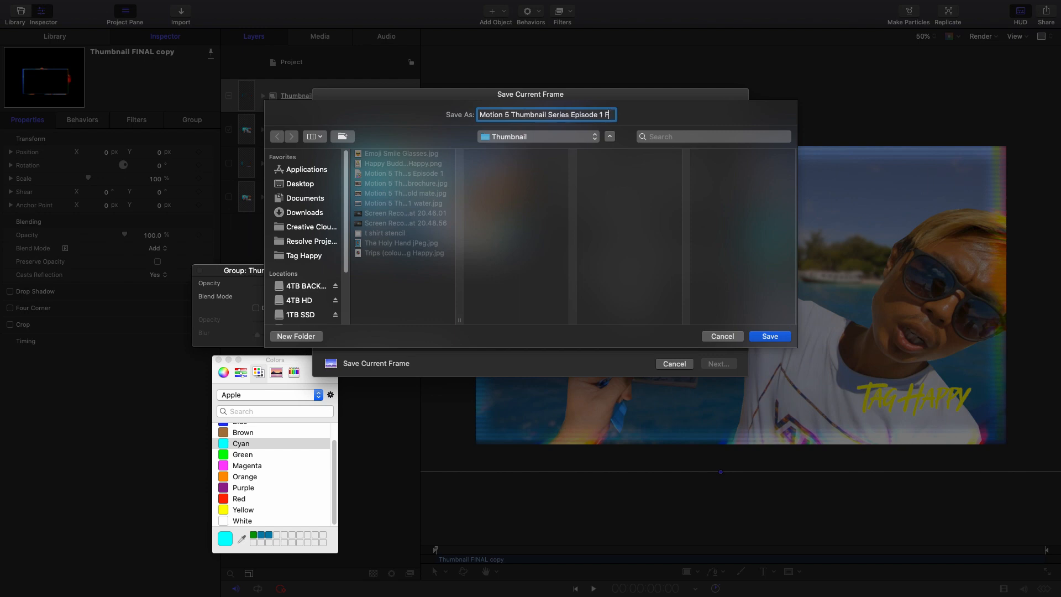
text(NAL)
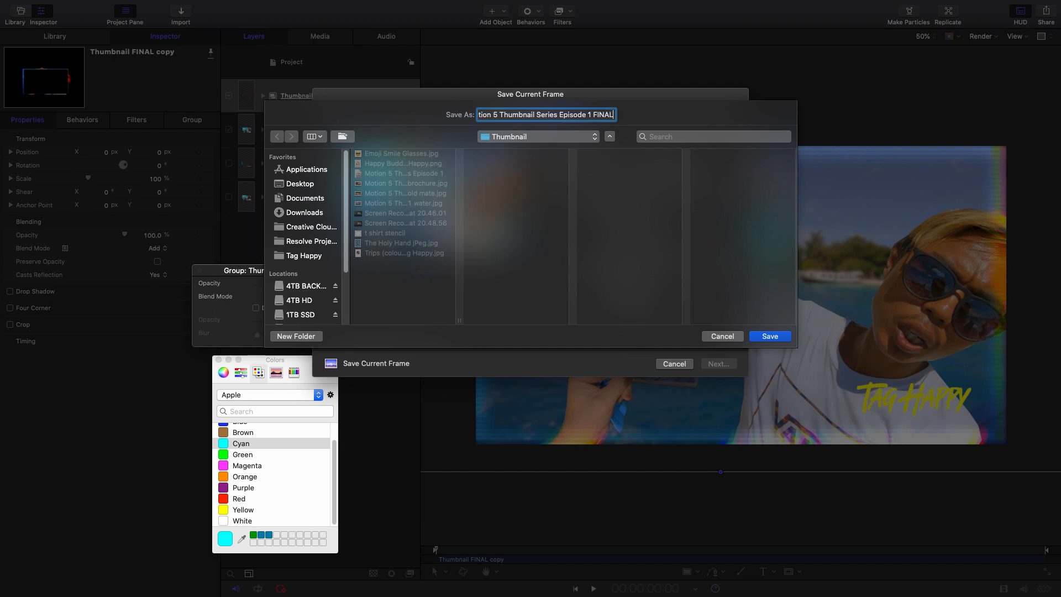
click(758, 336)
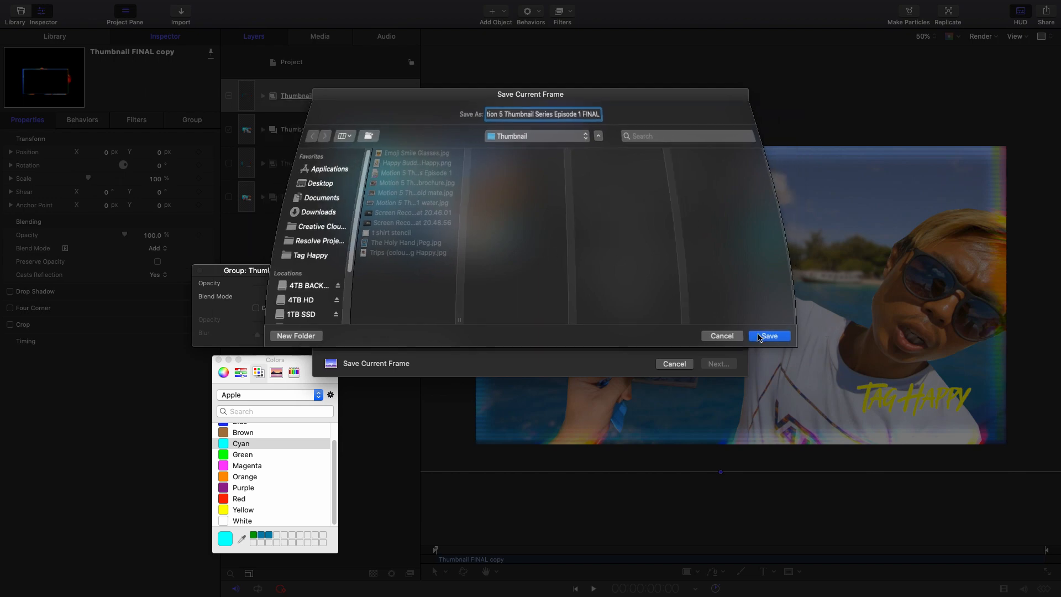